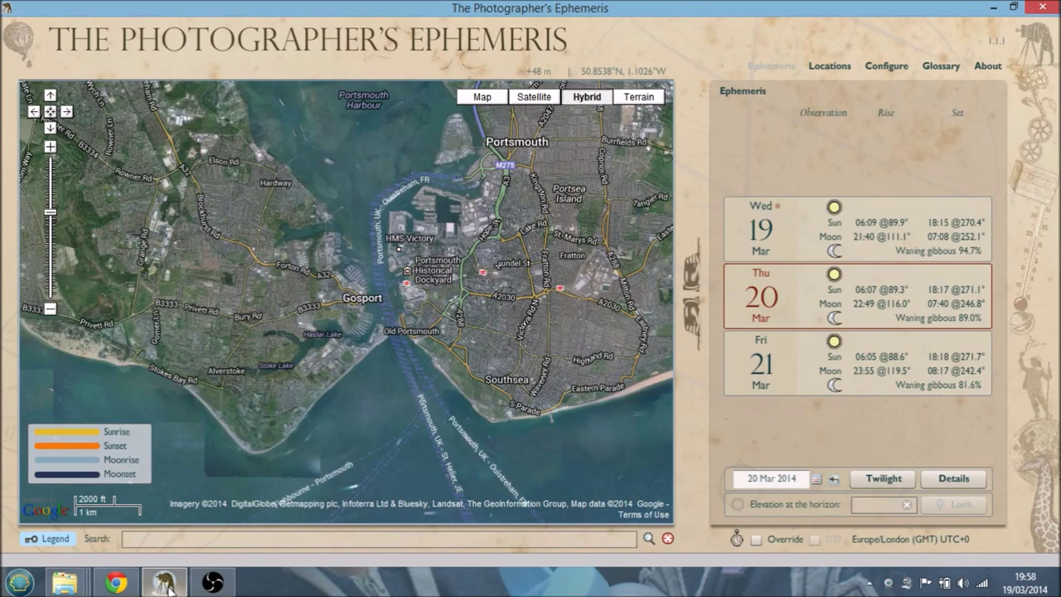
Compare the map, satellite, hybrid and terrain views of the harbour between Gosport and Portsmouth, finishing on the hybrid view.
left_click(49, 148)
left_click(50, 148)
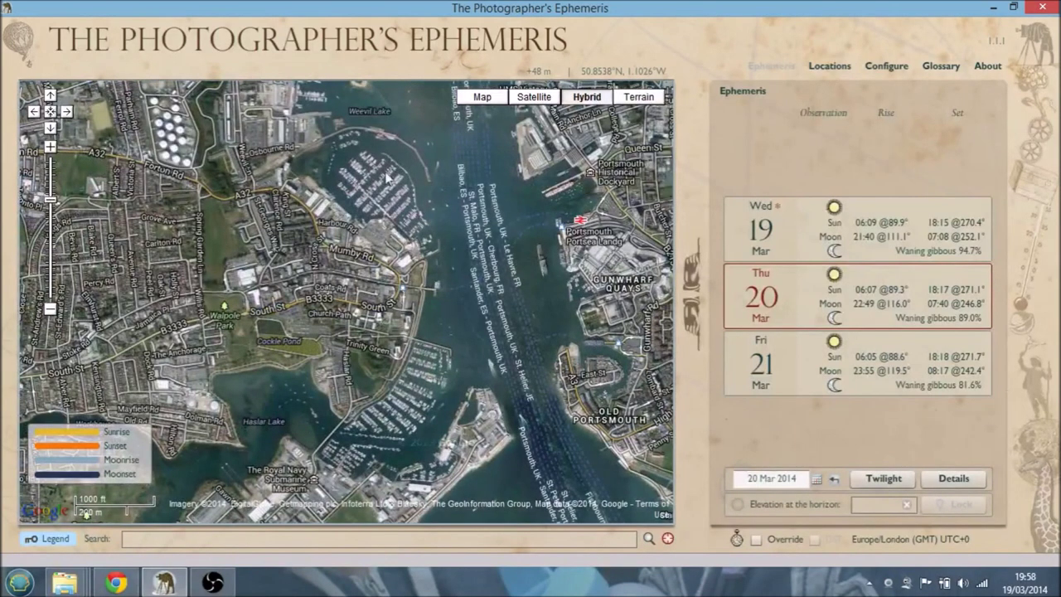
left_click(482, 97)
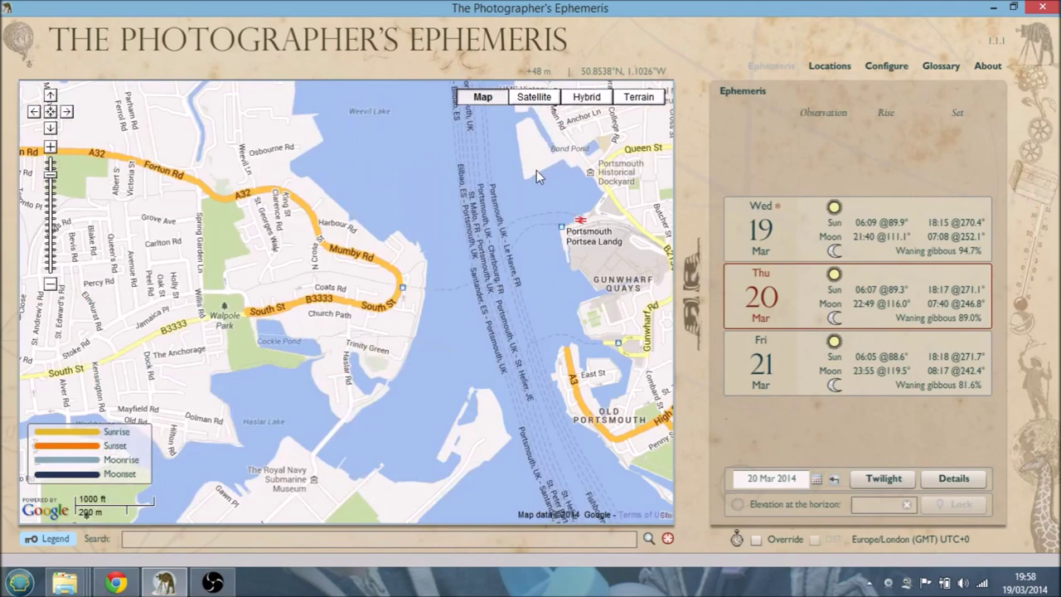
left_click(534, 97)
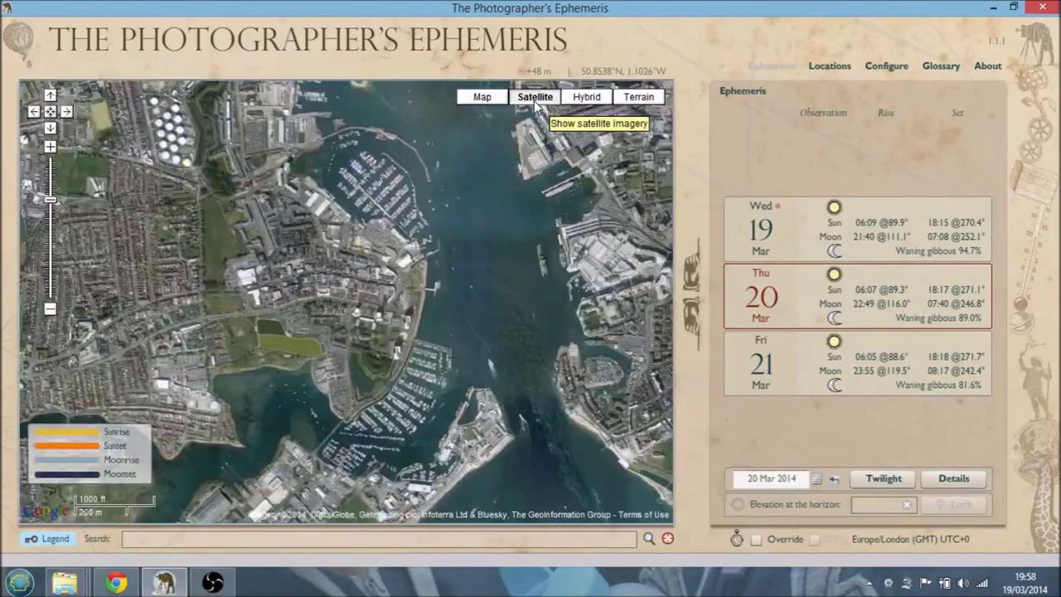
left_click(589, 97)
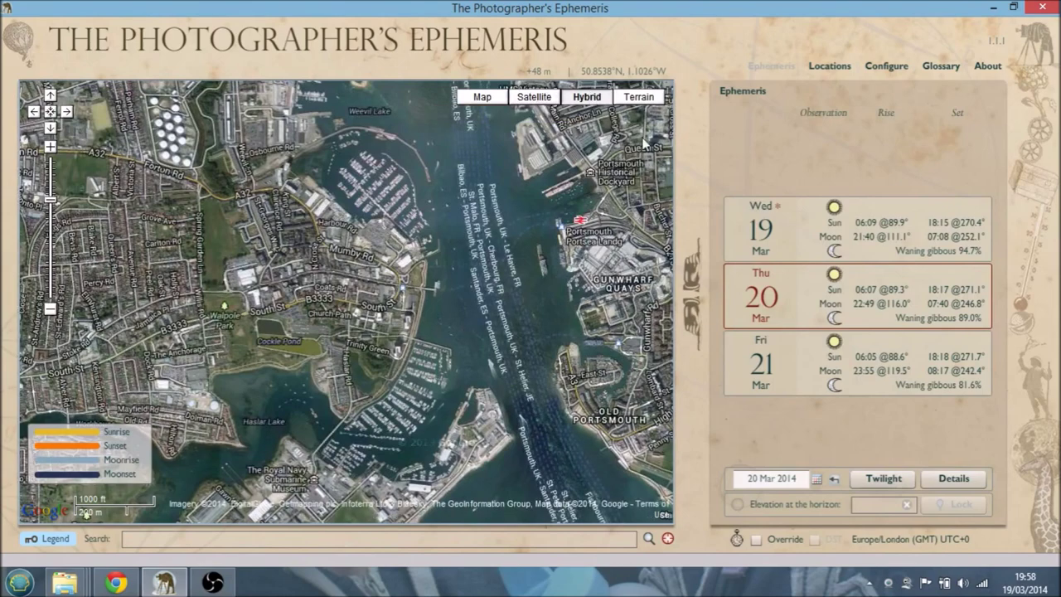
left_click(643, 99)
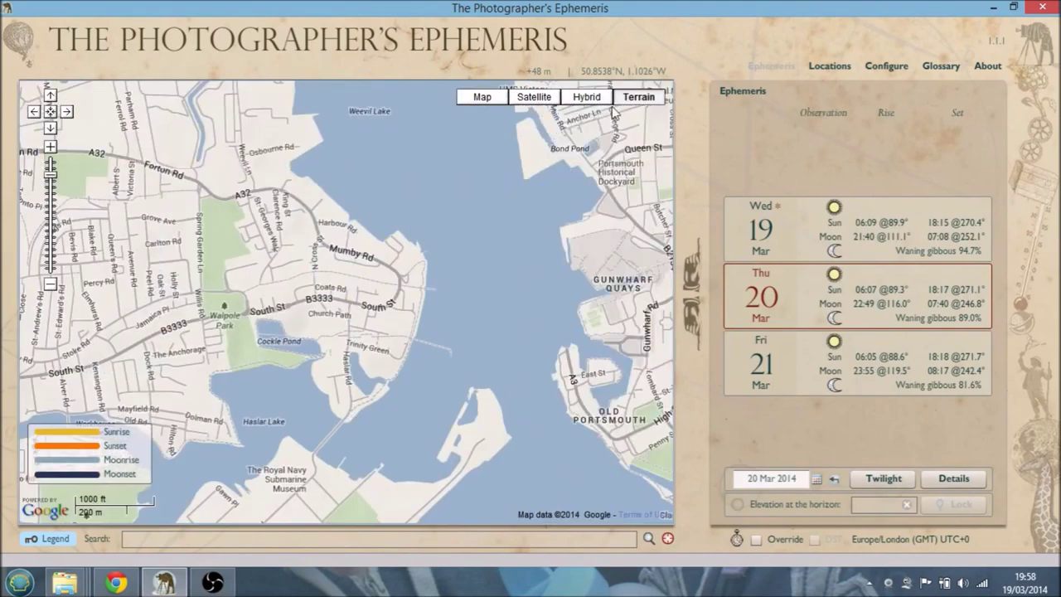
left_click(585, 97)
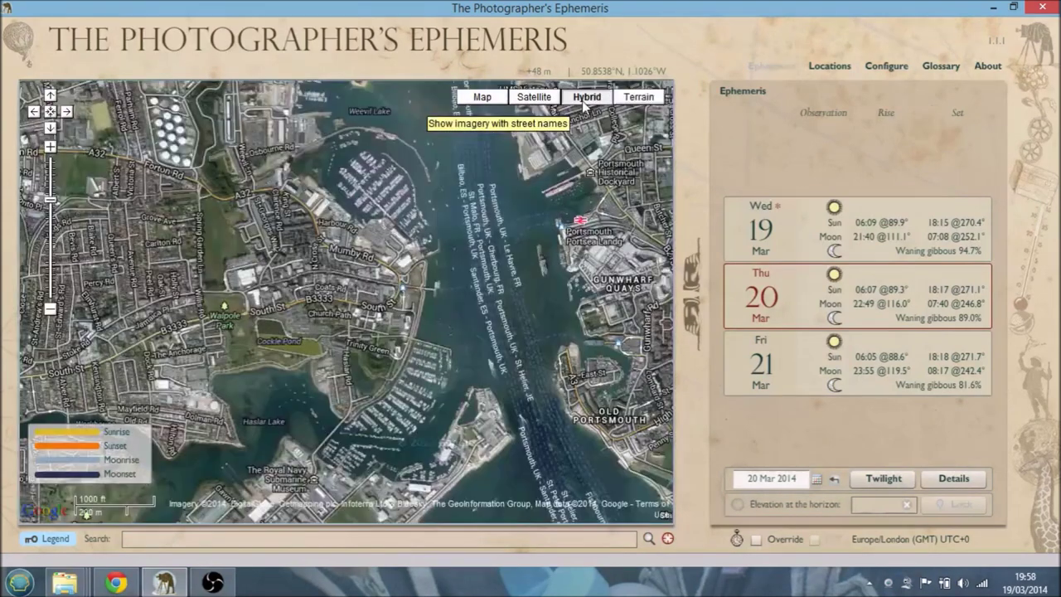
Reset the ephemeris date to today, 19 Mar 2014.
left_click(51, 147)
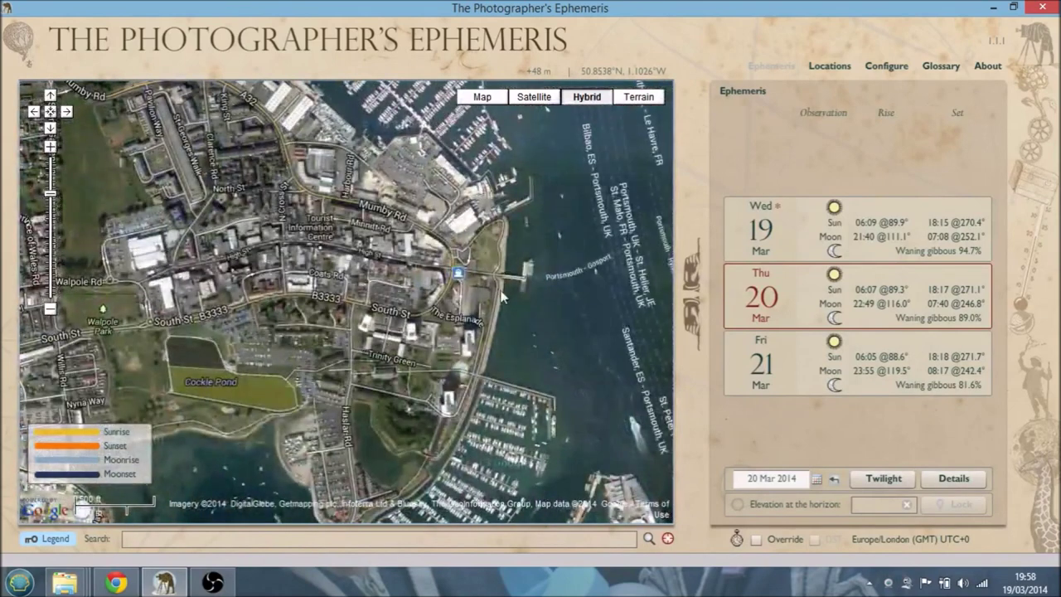
left_click_drag(505, 278, 374, 296)
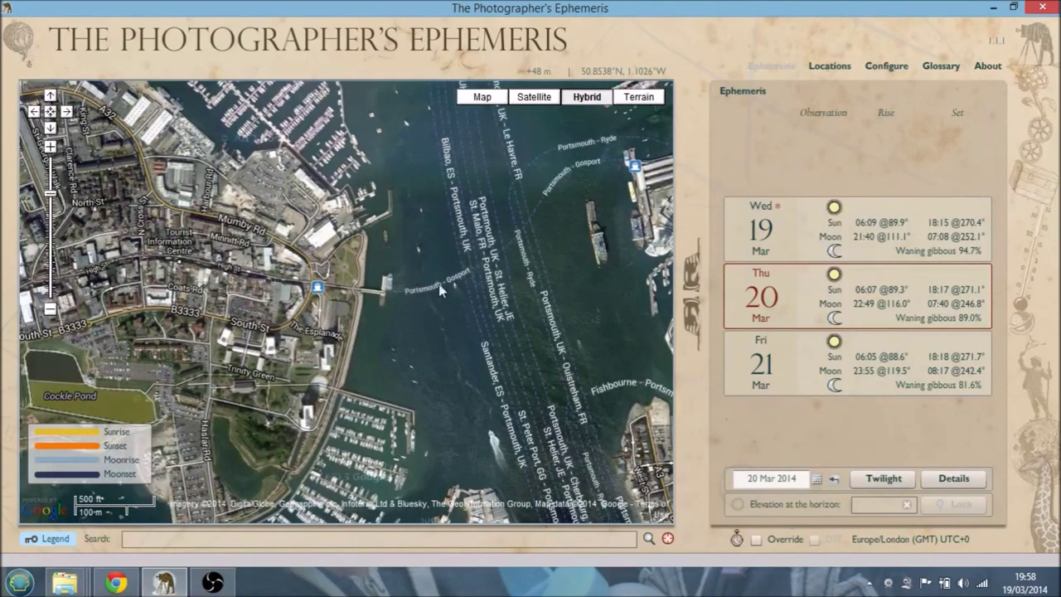
left_click_drag(570, 322, 406, 307)
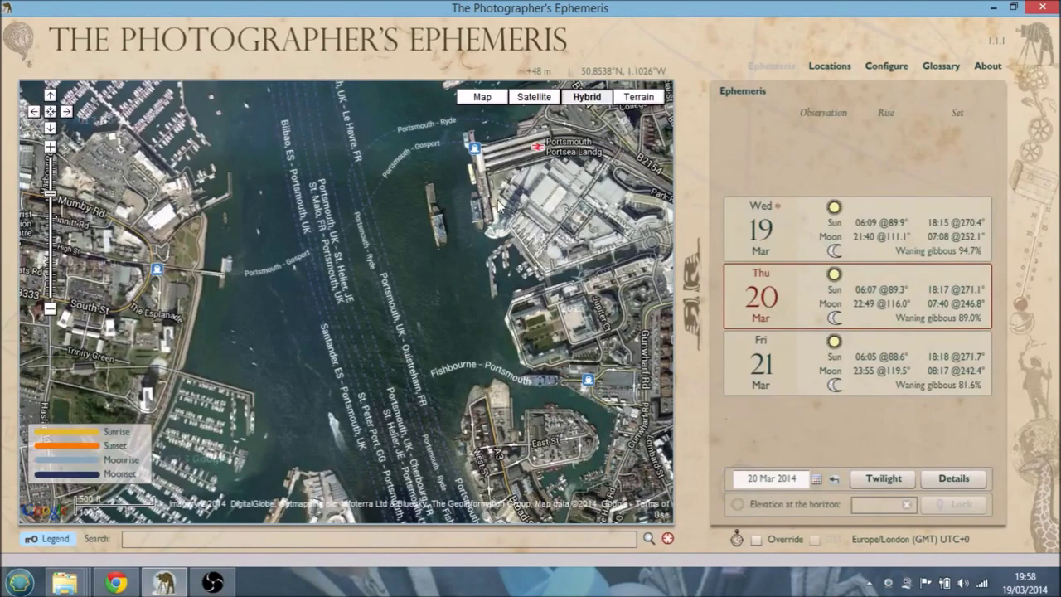
left_click_drag(279, 339, 417, 349)
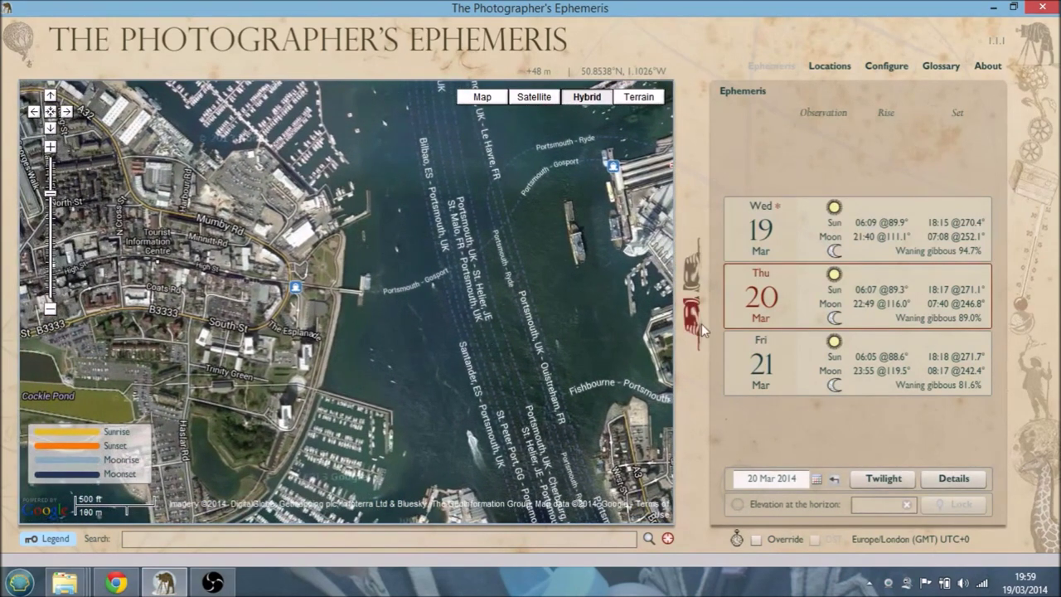
left_click(834, 478)
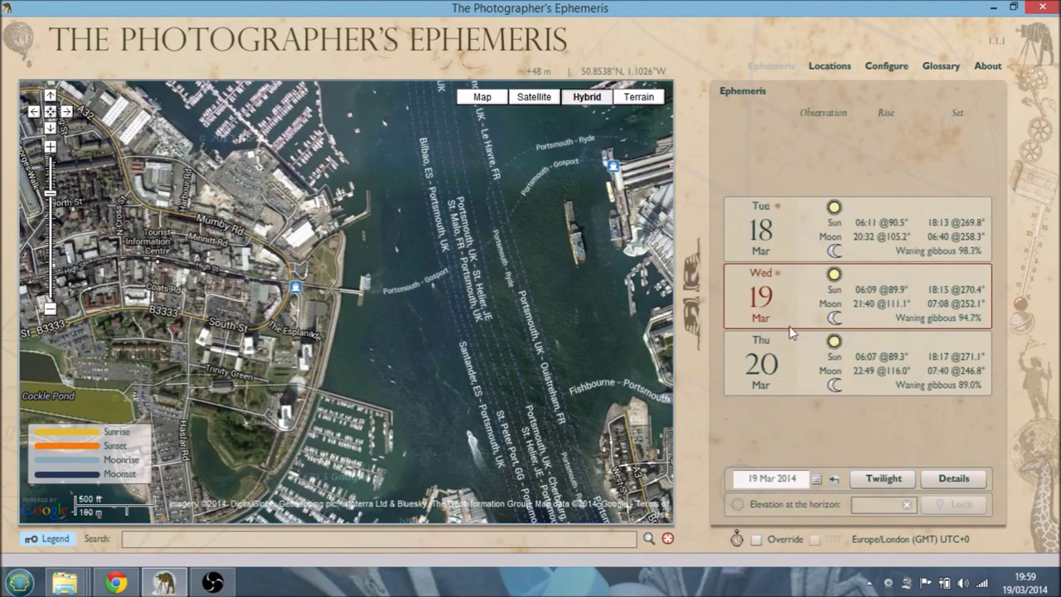
Bring the location marker into the current map view and place it on the Gosport waterfront beside the ferry pier.
left_click(667, 538)
left_click_drag(349, 285, 320, 244)
scroll(348, 305, "up", 1)
left_click_drag(348, 305, 329, 273)
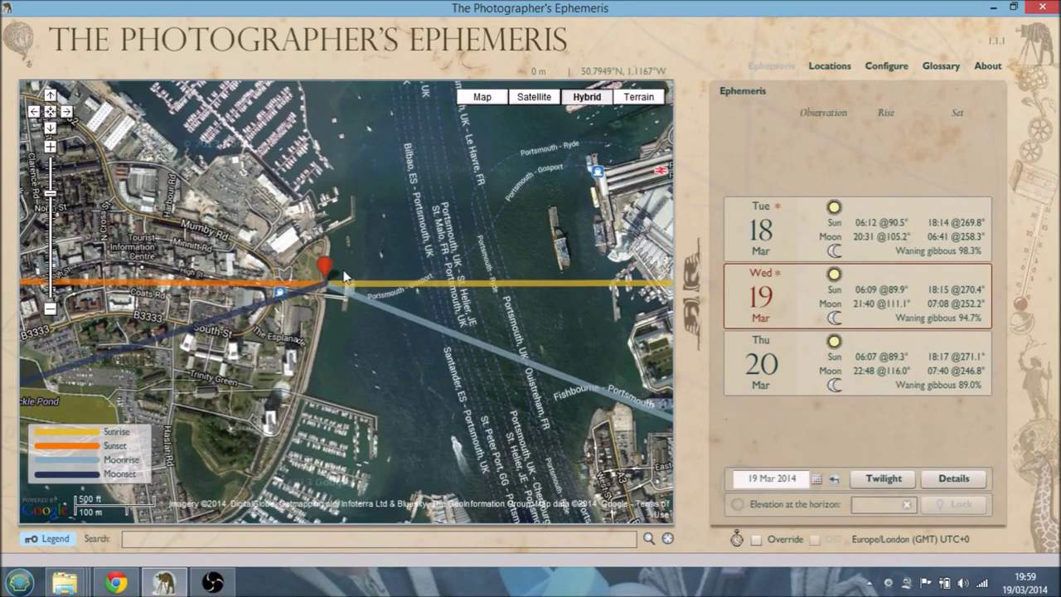
Move the location marker north along the Gosport waterfront so the sunrise line crosses the ship in the harbour.
left_click_drag(480, 335, 352, 327)
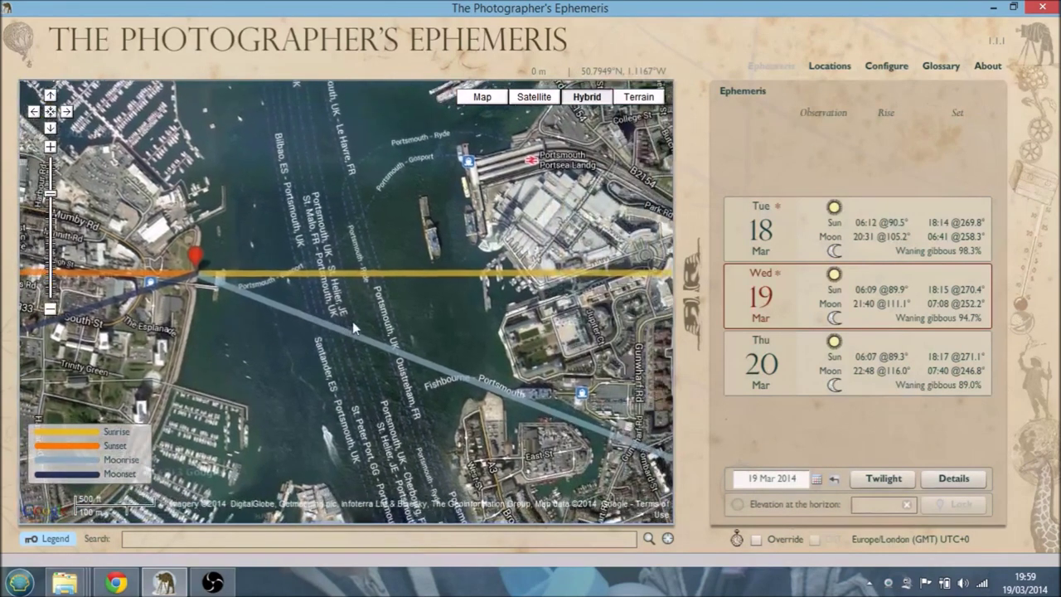
mouse_move(260, 396)
left_mouse_down()
mouse_move(382, 410)
mouse_move(334, 403)
left_mouse_up()
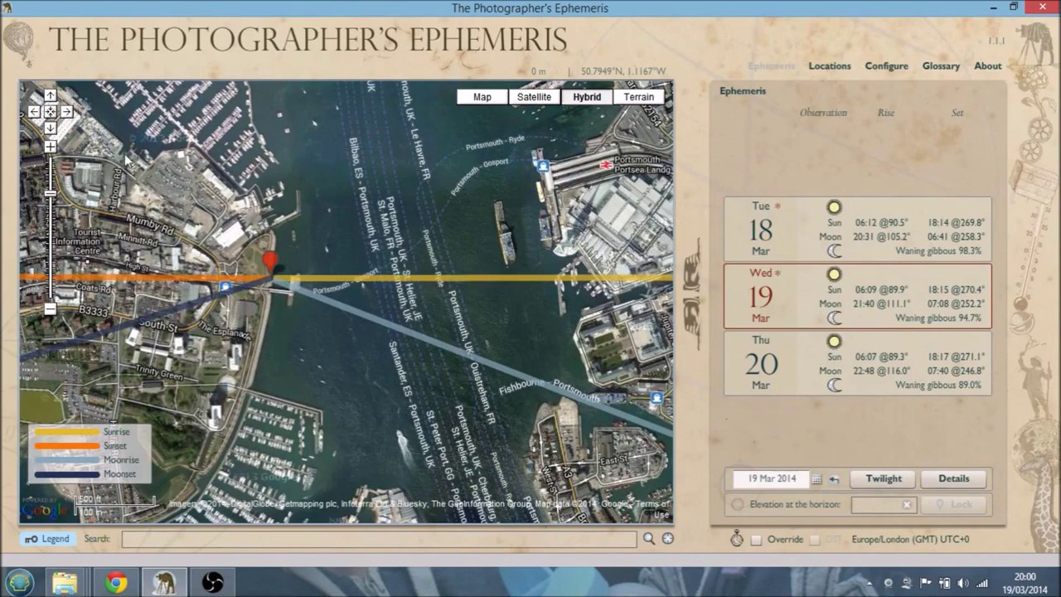
left_click(50, 309)
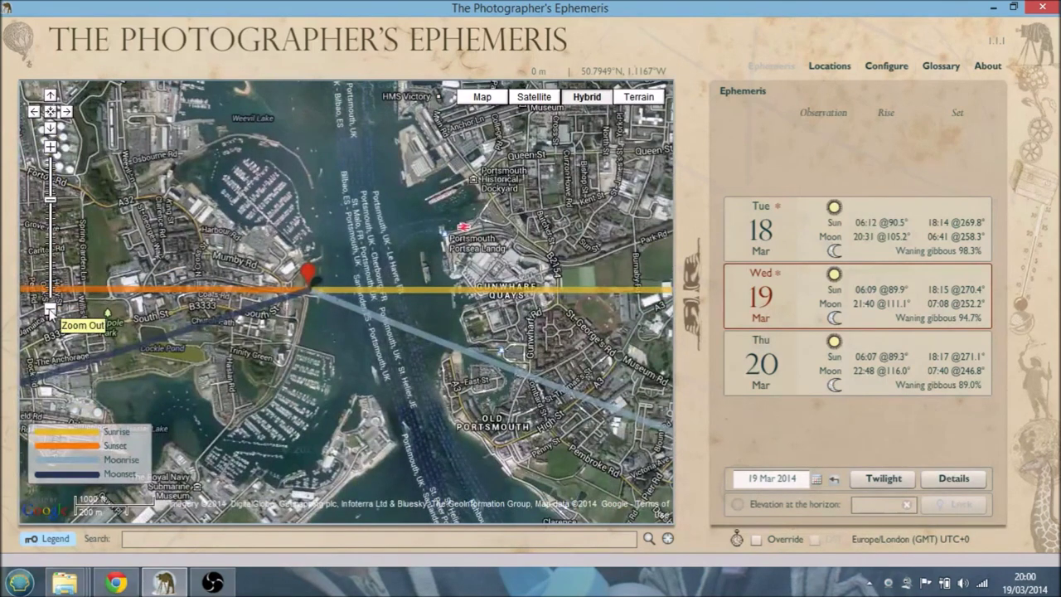
left_click(51, 309)
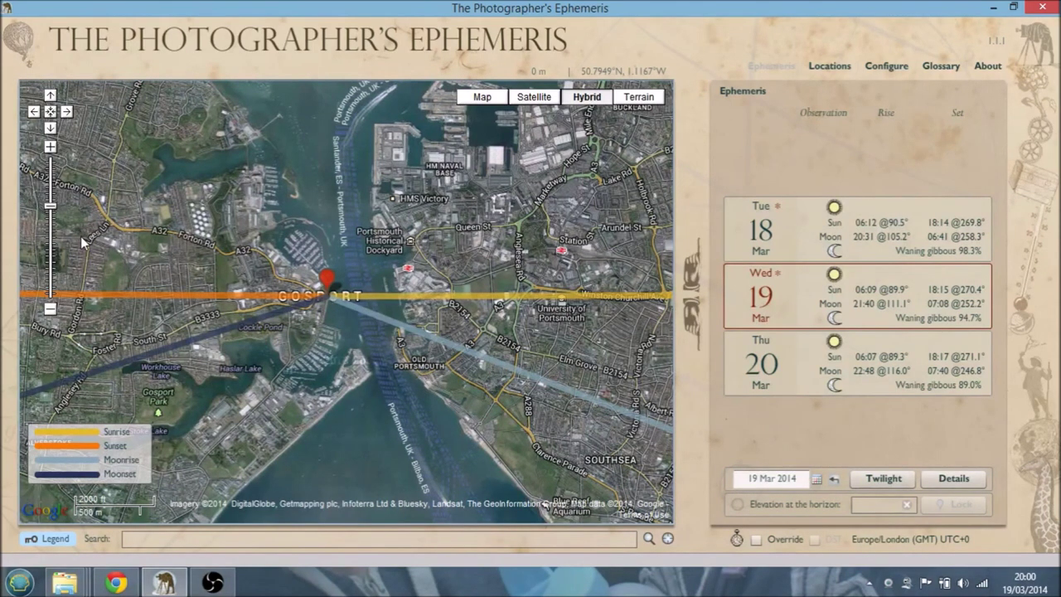
left_click(51, 146)
left_click(51, 147)
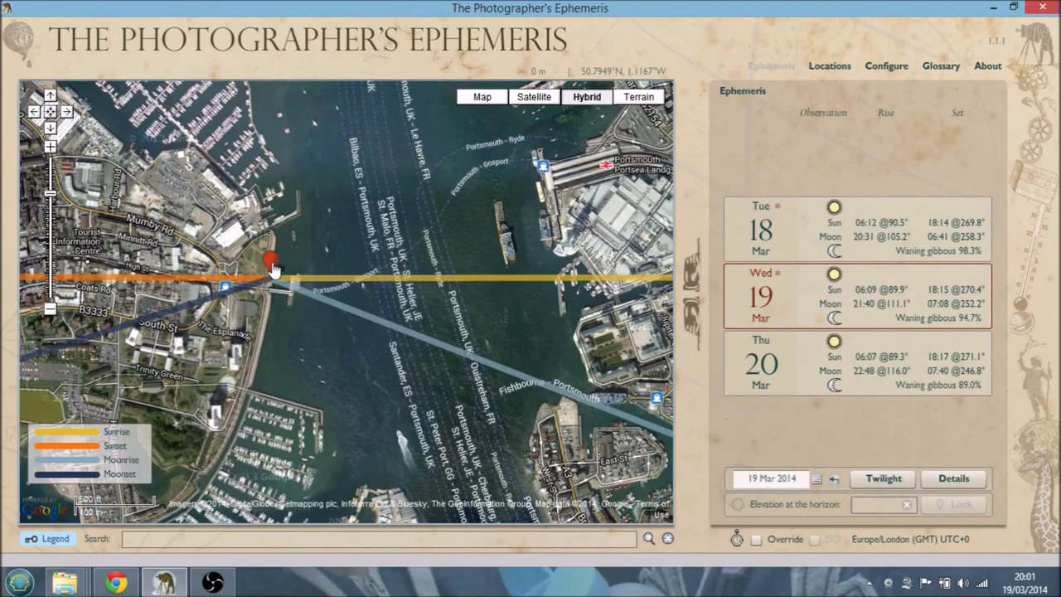
left_click_drag(273, 270, 270, 246)
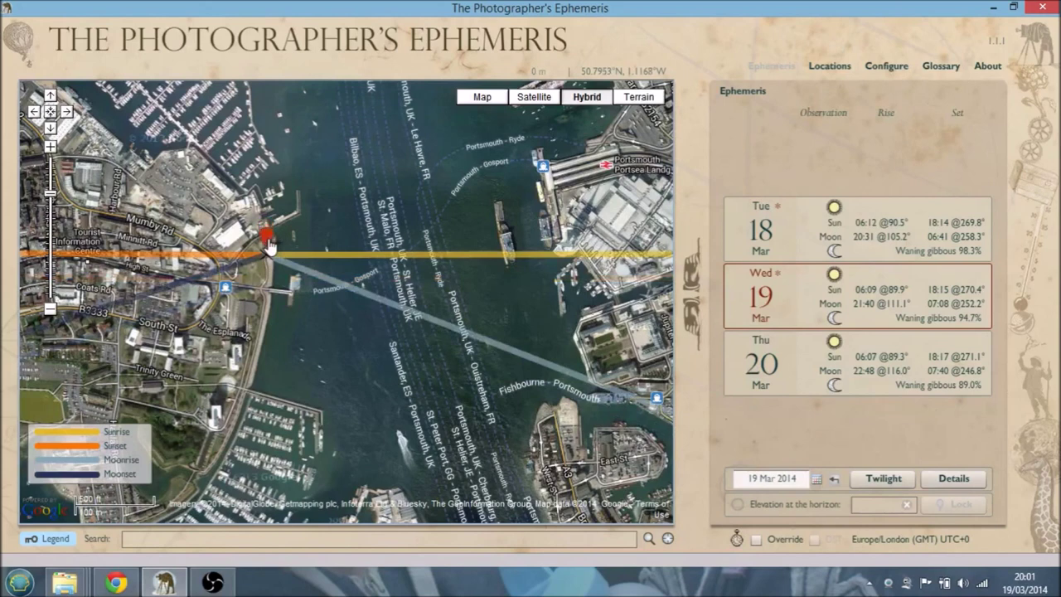
mouse_move(269, 245)
left_mouse_down()
mouse_move(272, 230)
mouse_move(272, 242)
left_mouse_up()
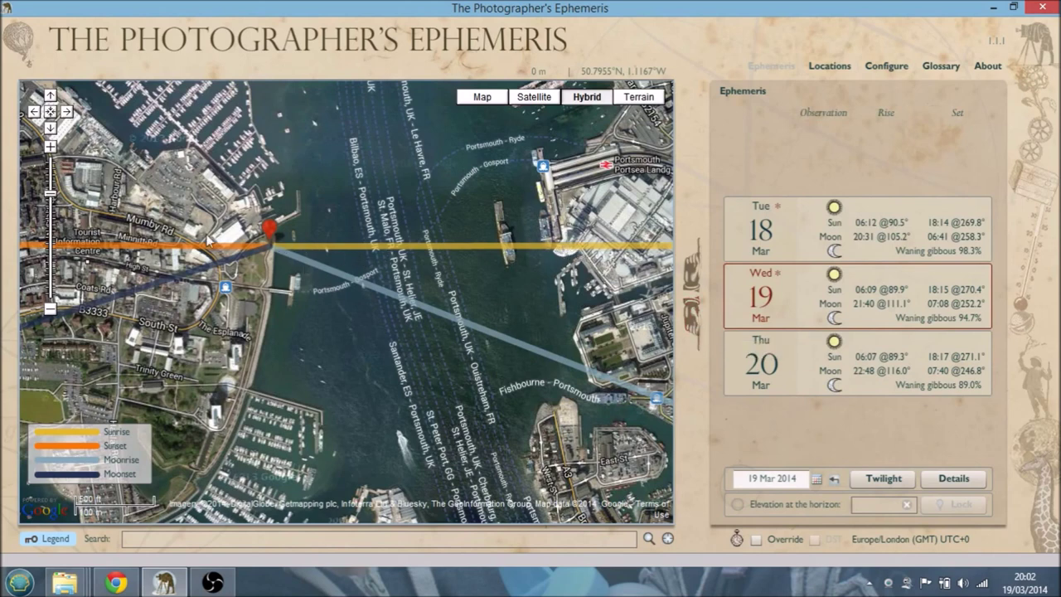
Advance the ephemeris date day by day to 30 Mar 2014.
left_click(694, 322)
left_click(694, 322)
left_click(693, 323)
left_click(694, 323)
left_click(694, 323)
left_click(694, 323)
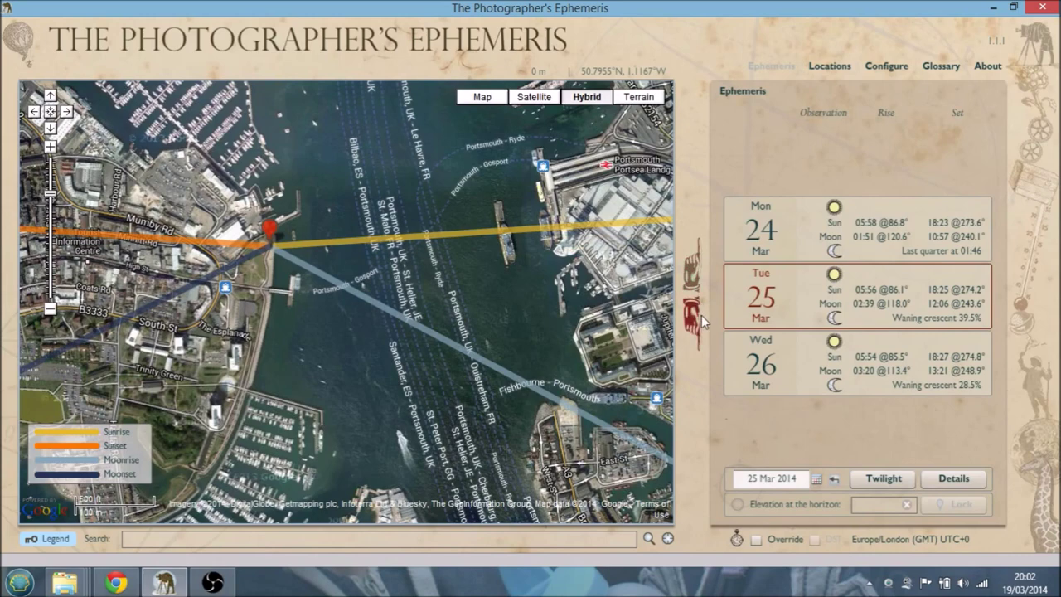
left_click(697, 318)
left_click(697, 318)
left_click(698, 318)
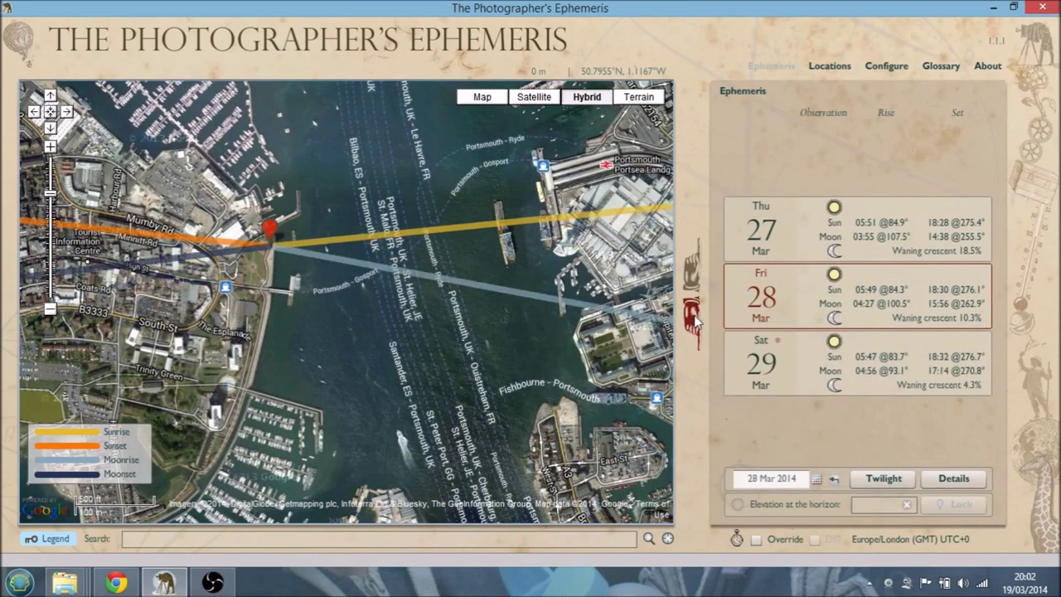
left_click(694, 321)
left_click(694, 322)
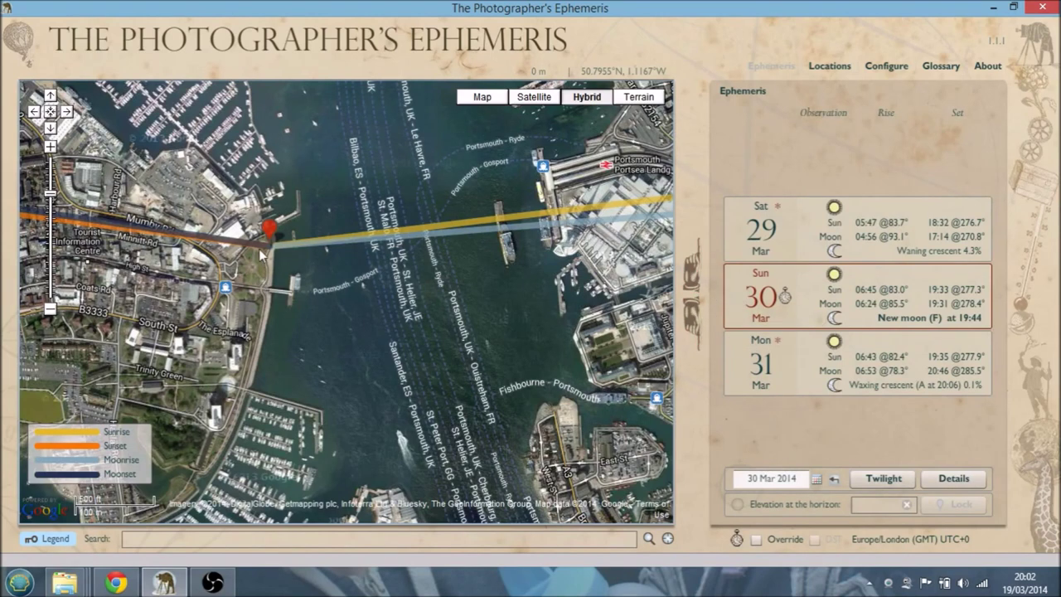
Advance the ephemeris date further, one day at a time, to 6 Apr 2014.
left_click(692, 322)
left_click(691, 322)
left_click(692, 322)
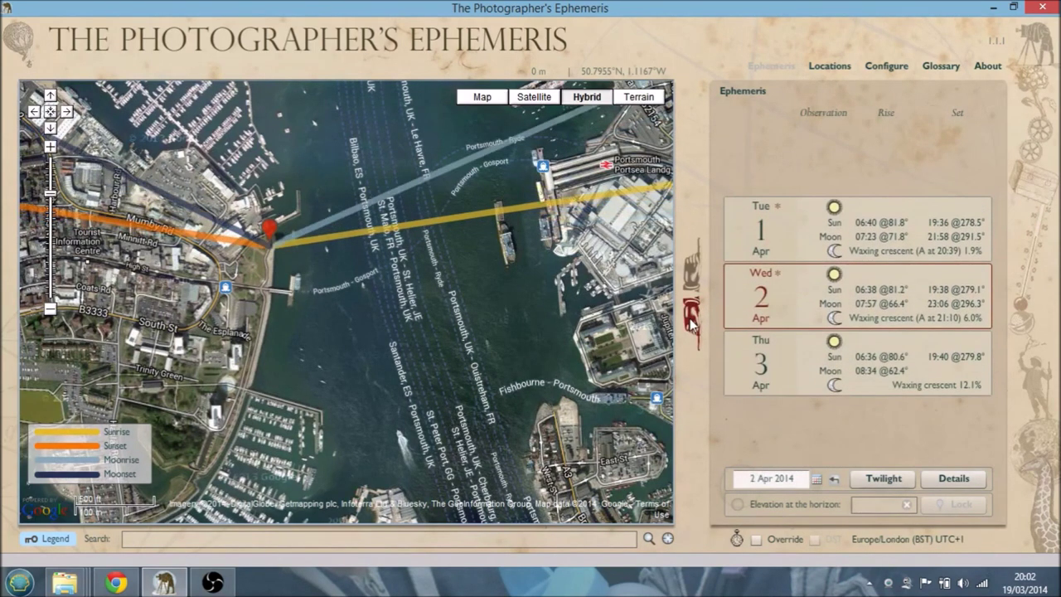
left_click(692, 321)
left_click(692, 321)
left_click(692, 322)
left_click(692, 322)
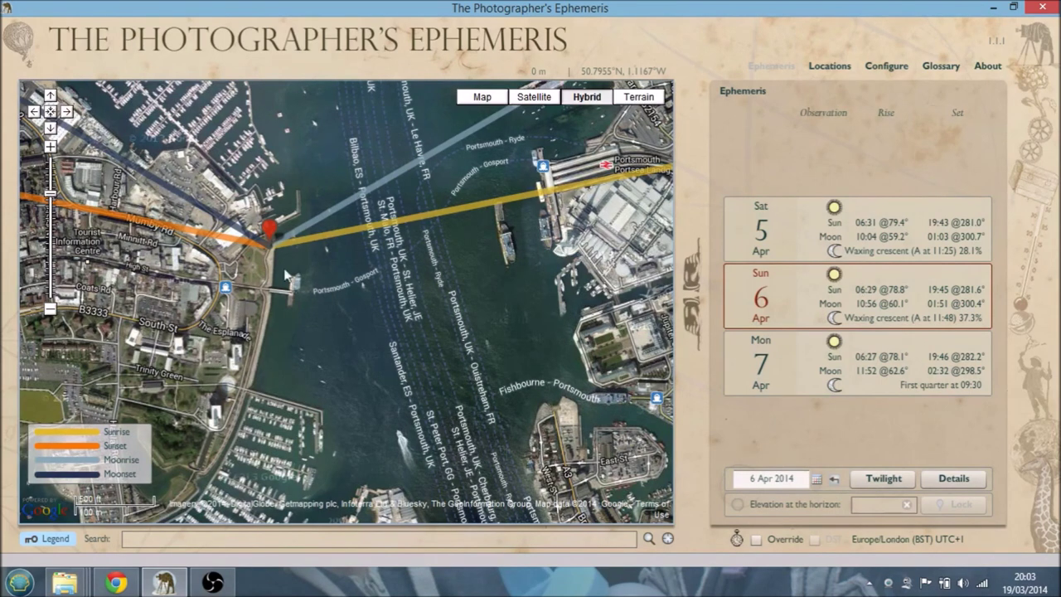
Try the location marker at spots south and north of the Gosport ferry pier, finishing on the shore beside the pier.
left_click_drag(269, 235, 266, 297)
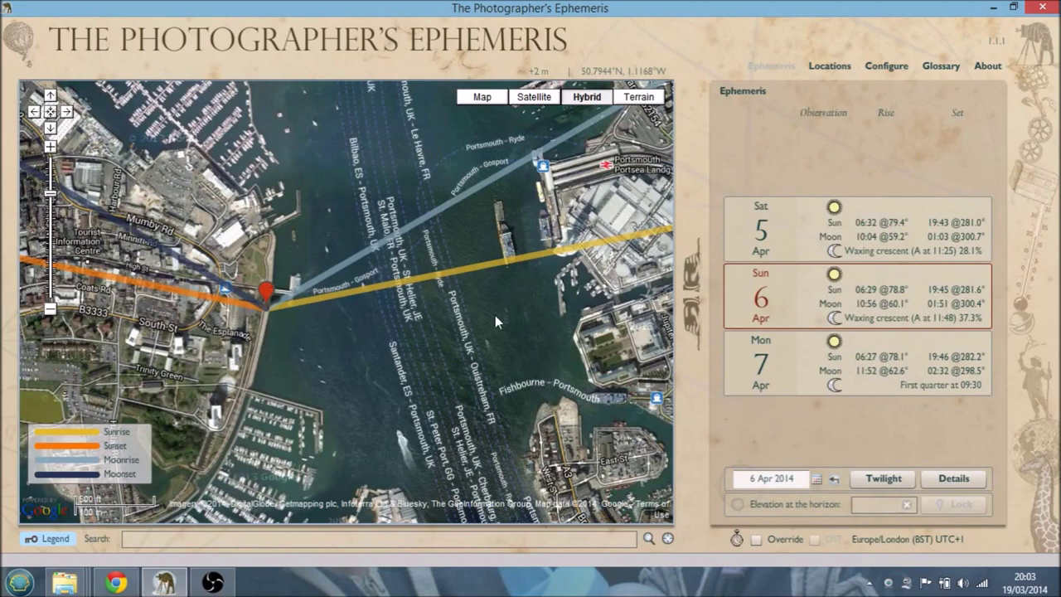
left_click(297, 312)
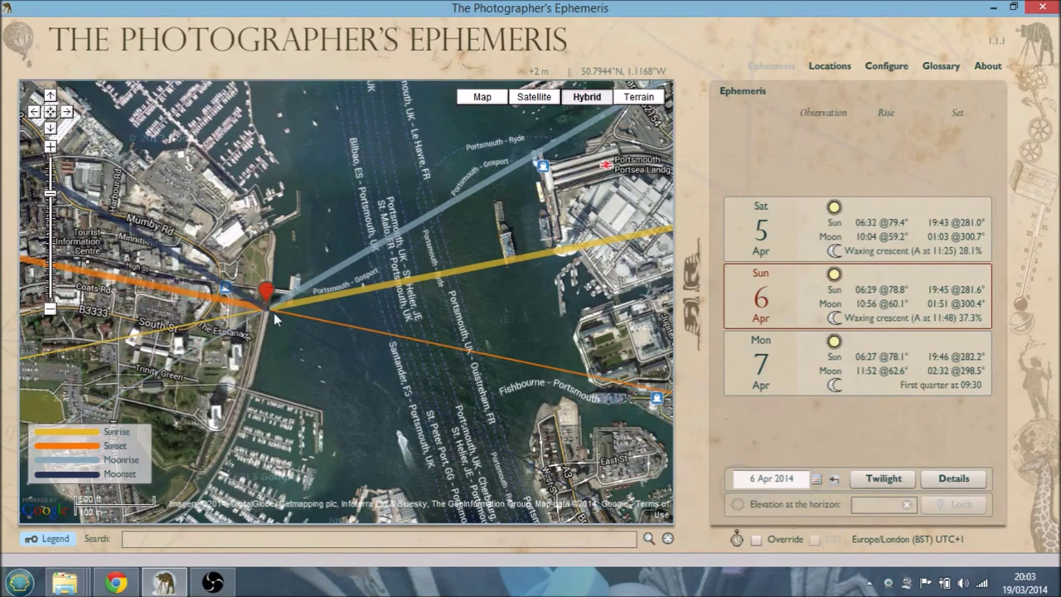
left_click(271, 292)
left_click_drag(272, 294, 273, 231)
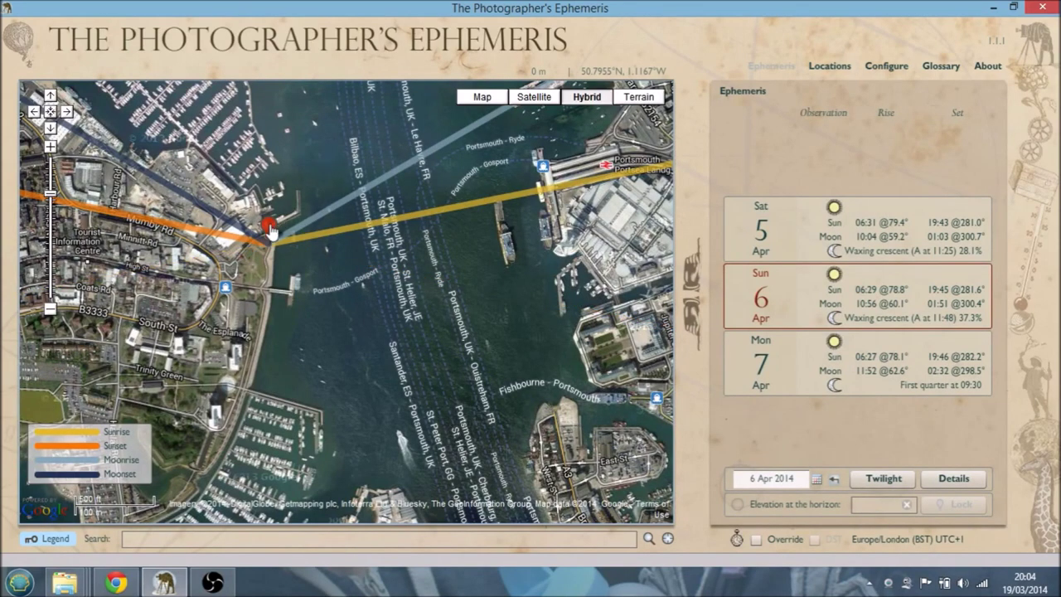
left_click_drag(271, 232, 273, 264)
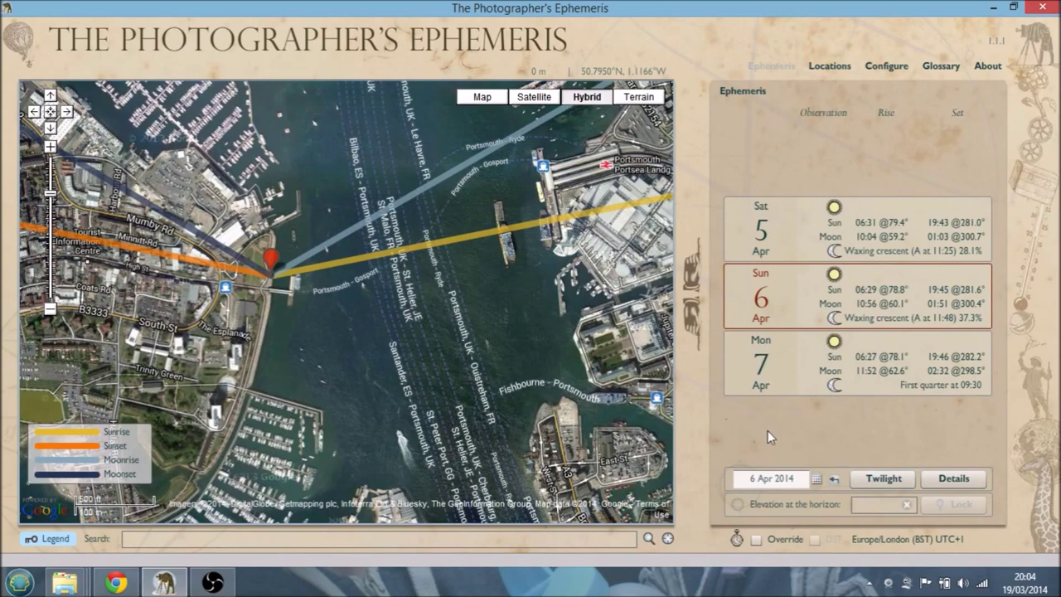
Reset the date to 19 Mar 2014 and search for the location "brighton beach".
left_click(835, 479)
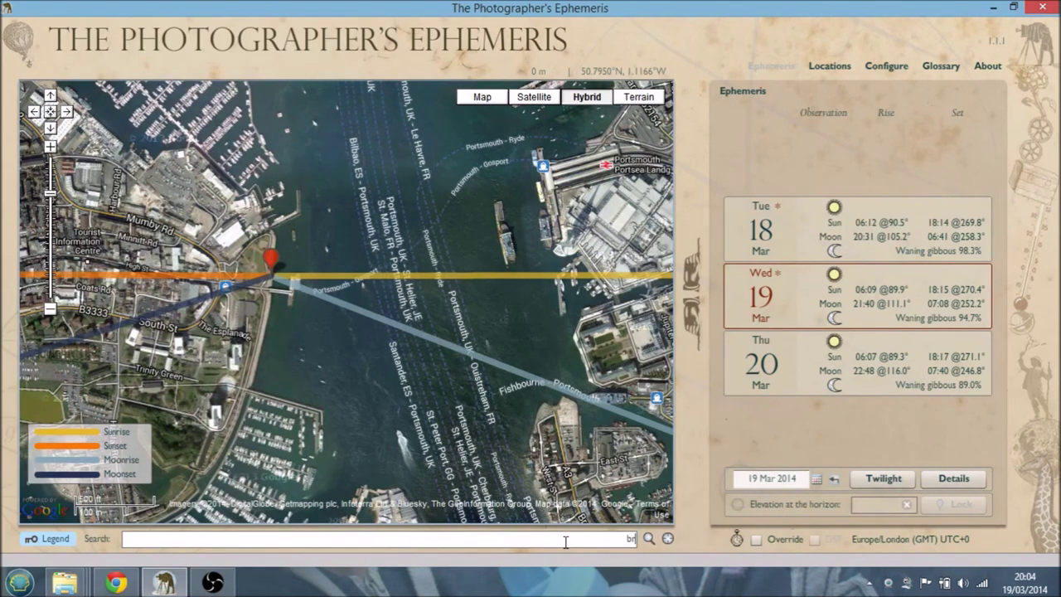
type("ghton beach")
key("Return")
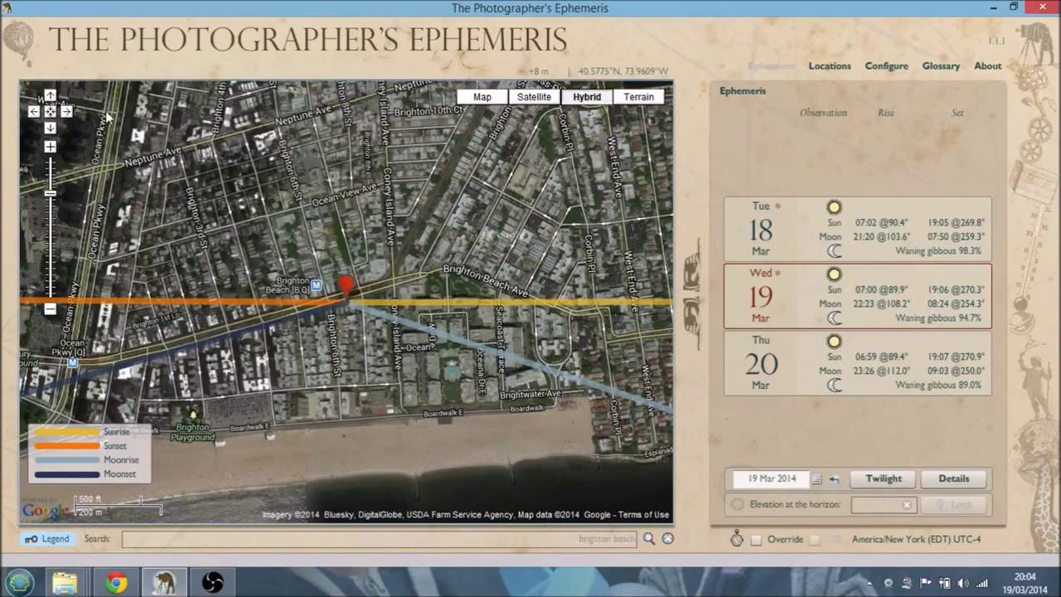
Examine the shoreline around Brighton Beach and Coney Island, including the pier, along the moonset line.
left_click(51, 308)
left_click(50, 308)
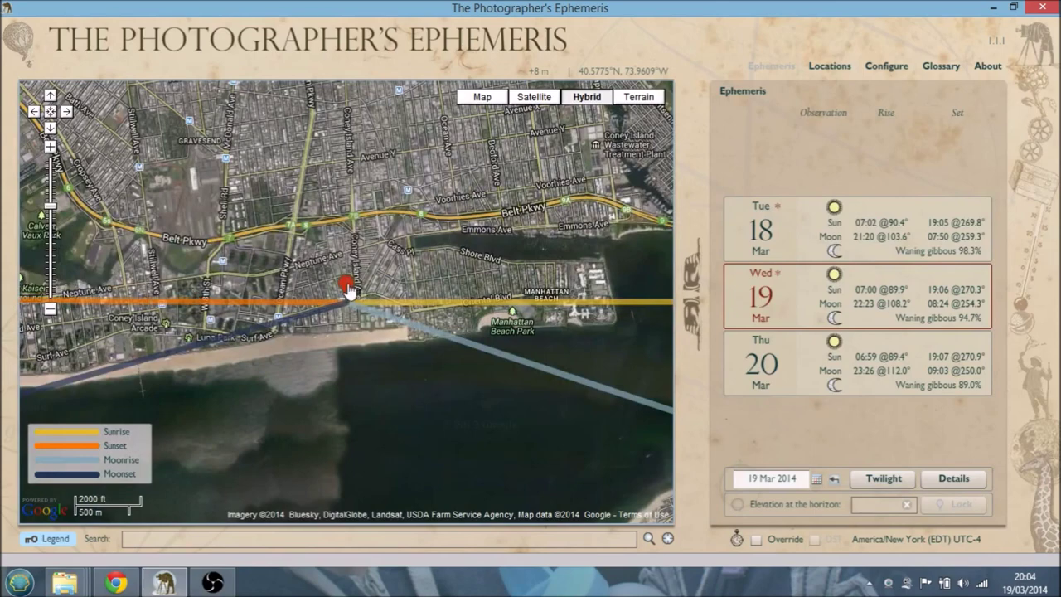
left_click_drag(153, 387, 328, 338)
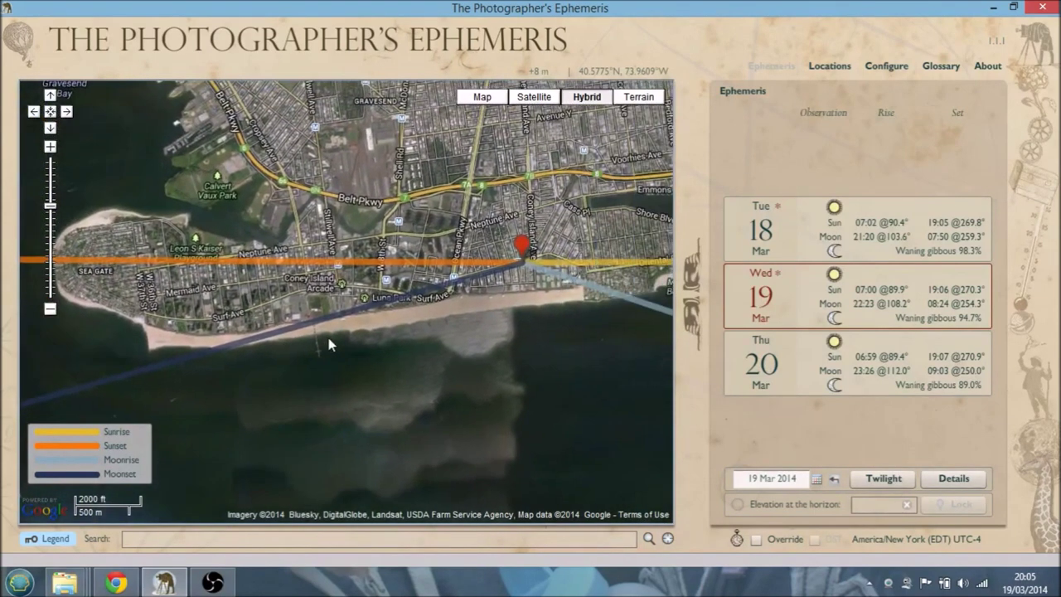
left_click_drag(412, 386, 561, 368)
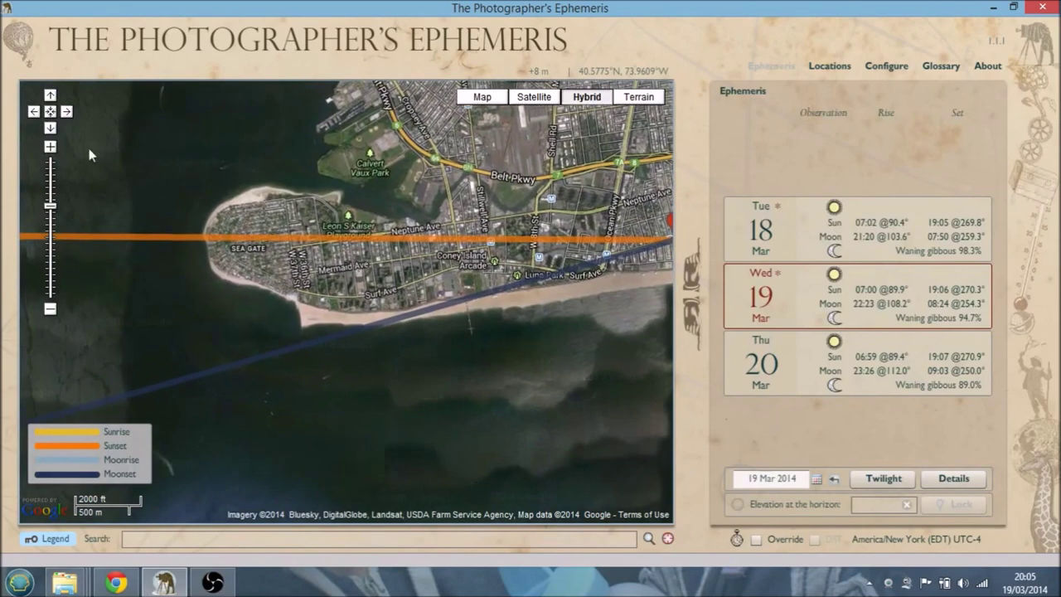
left_click(50, 145)
left_click(50, 146)
left_click_drag(642, 429, 249, 425)
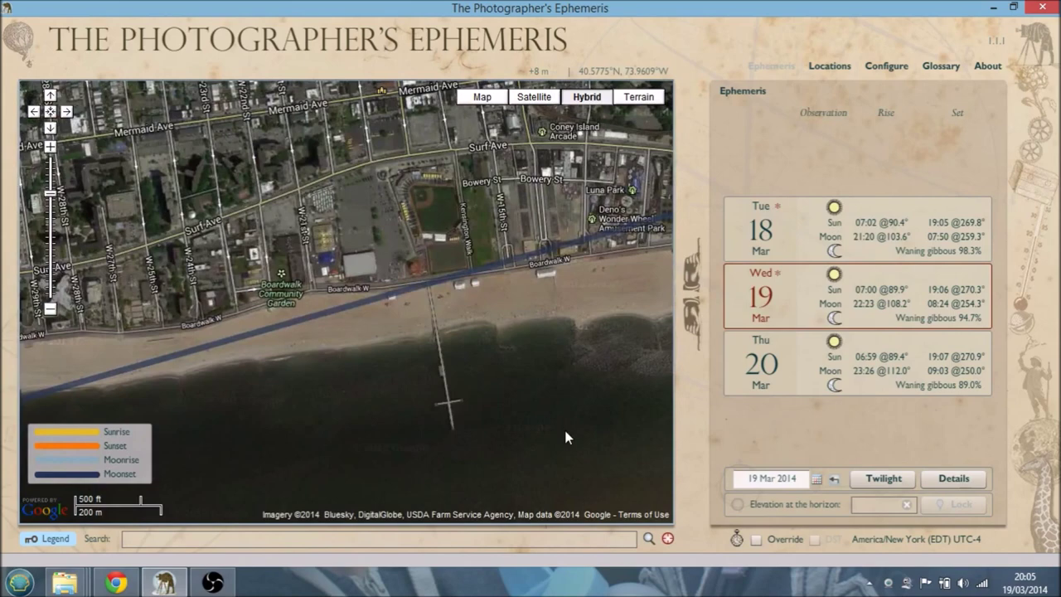
left_click_drag(531, 432, 78, 461)
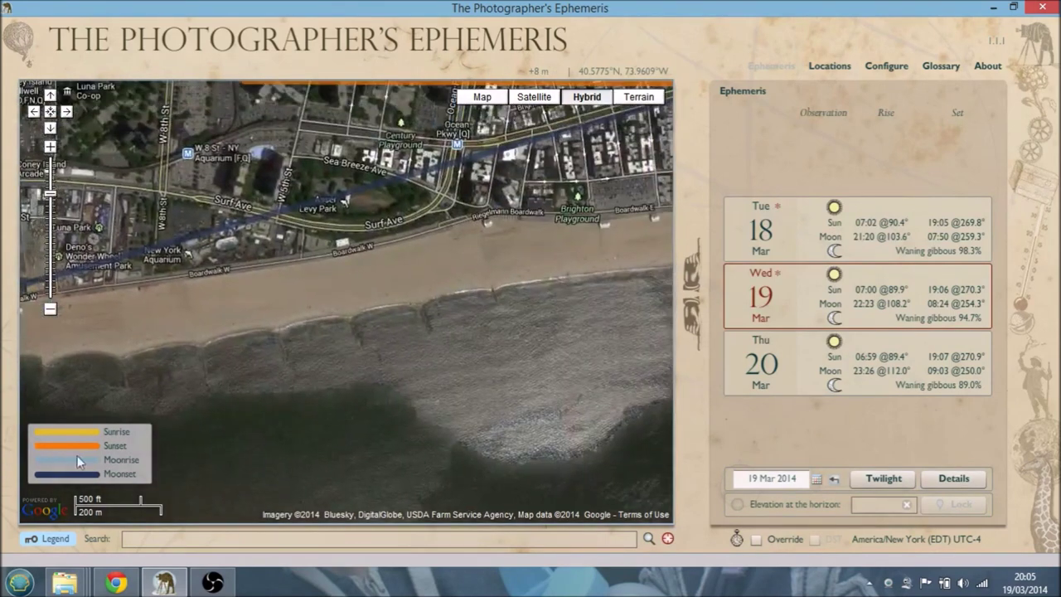
Place the location marker by the Coney Island pier and move it along the beach to the shore west of the pier.
left_click_drag(512, 356, 288, 382)
left_click_drag(393, 381, 274, 397)
left_click_drag(655, 343, 513, 339)
left_click_drag(199, 404, 788, 342)
left_click_drag(476, 348, 916, 292)
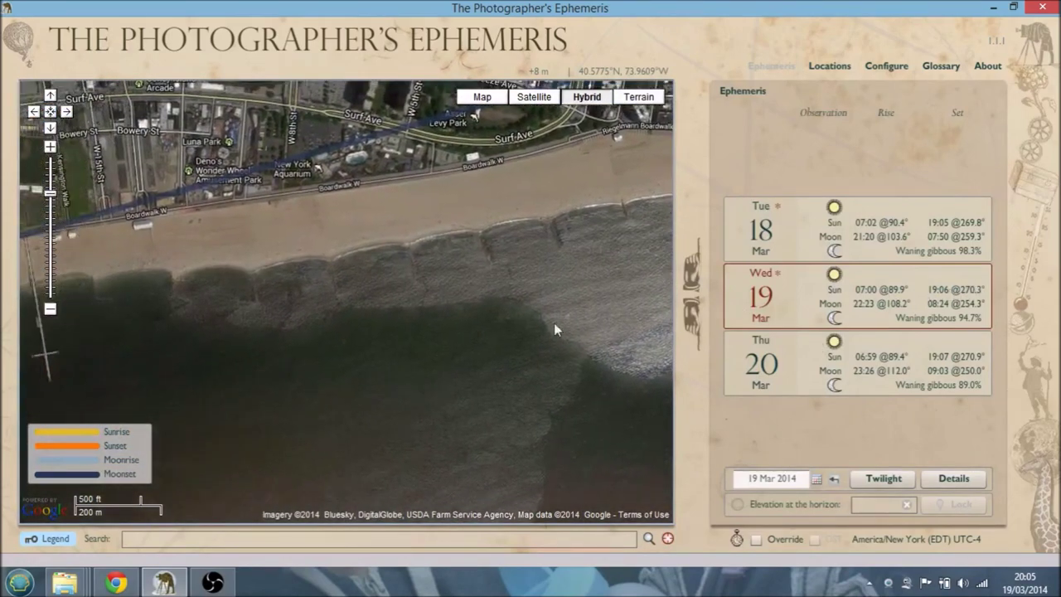
left_click_drag(513, 334, 594, 324)
left_click_drag(366, 336, 504, 337)
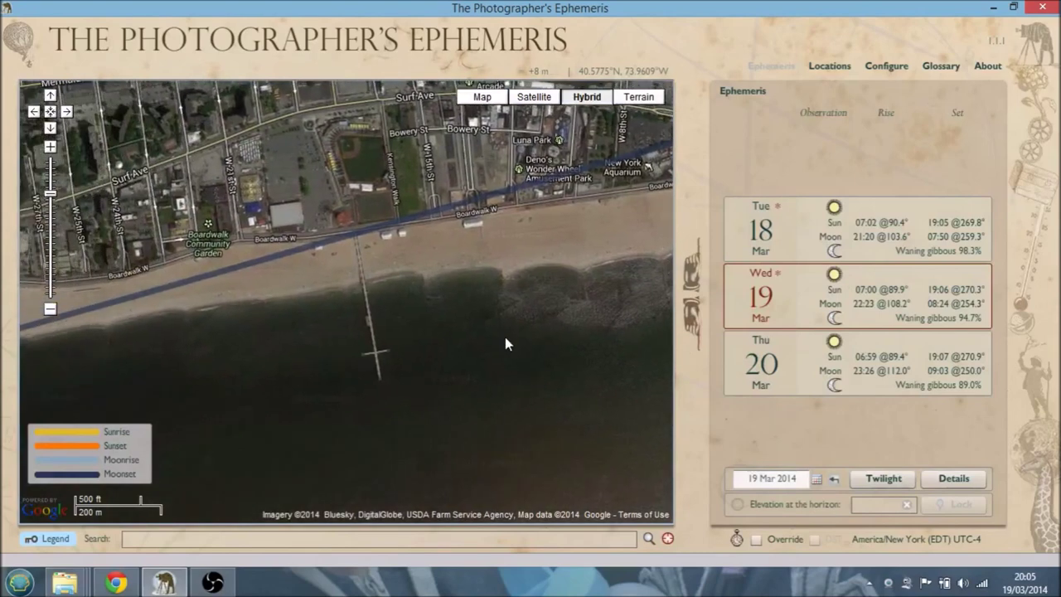
left_click(668, 540)
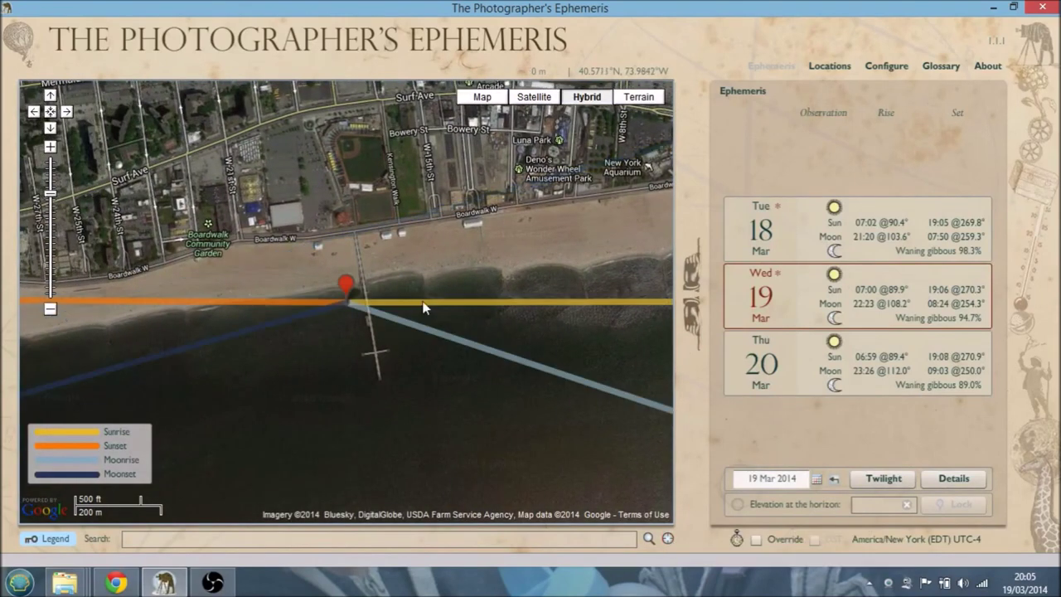
left_click_drag(349, 292, 79, 307)
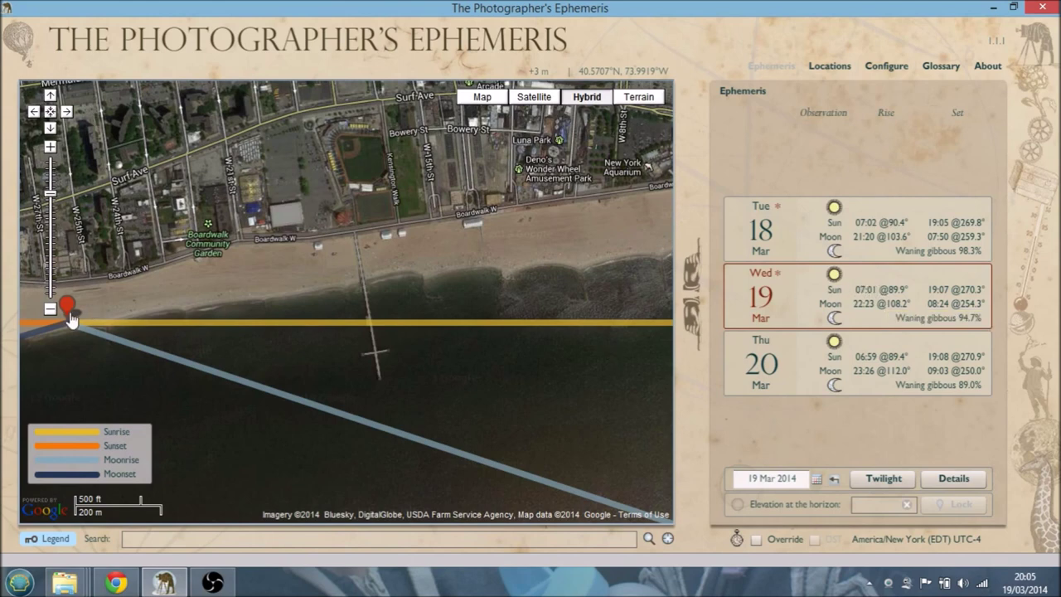
Check the light directions across the wider area around the marker, and search for the location "brighton, uk".
left_click(51, 309)
left_click(50, 309)
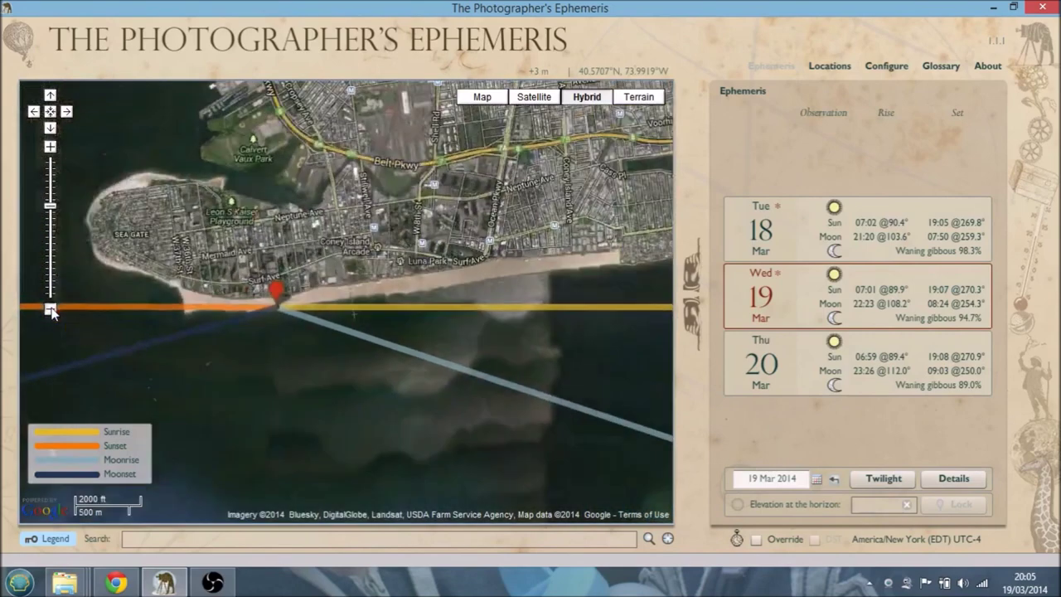
left_click(51, 309)
left_click(51, 310)
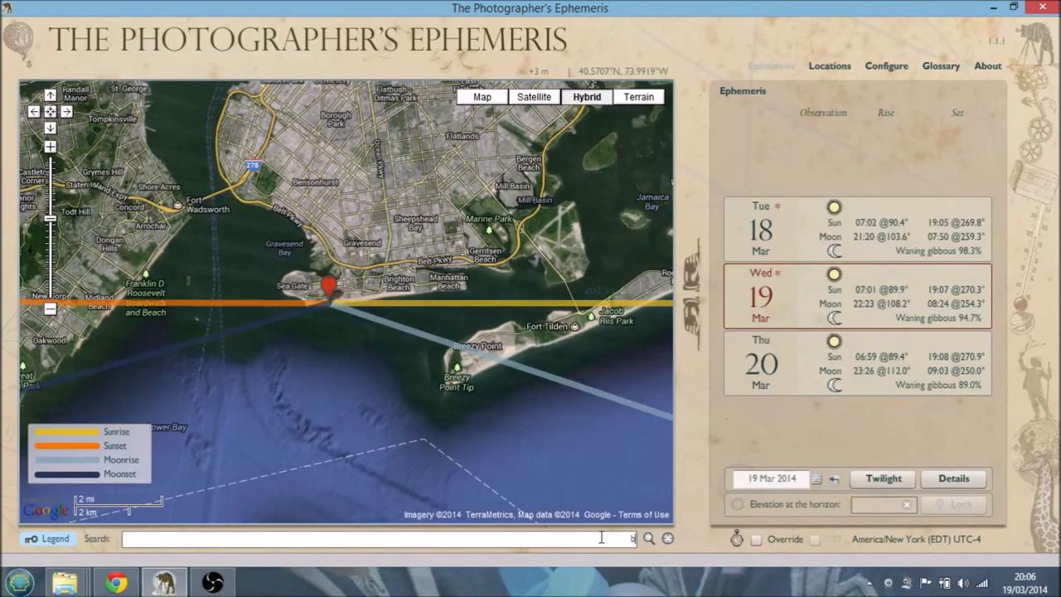
type("hton, uk")
key("Return")
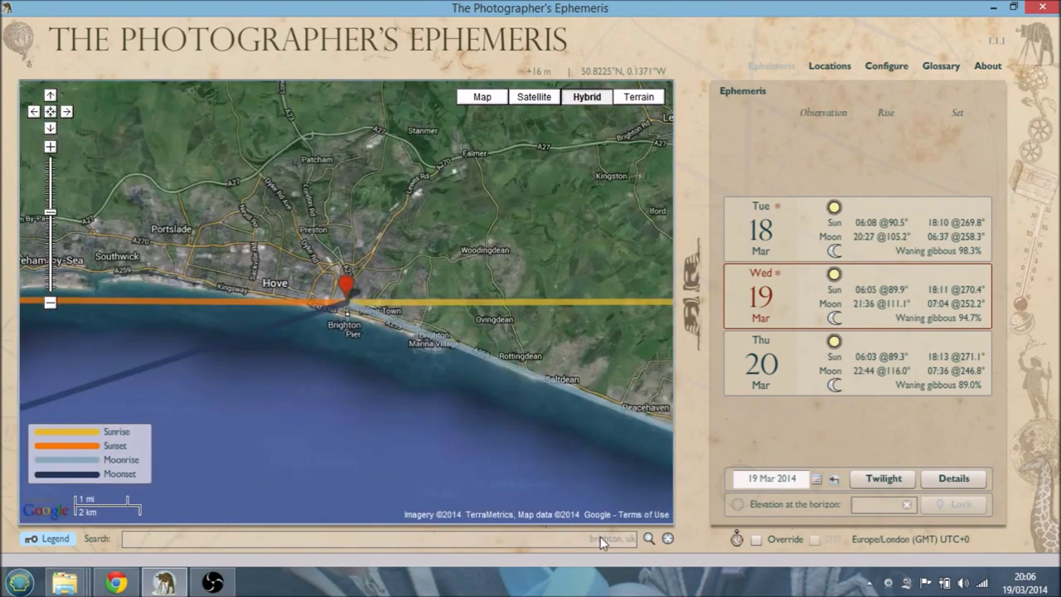
Place the location marker beside Brighton Pier and move it to the beach west of the pier.
double_click(49, 147)
left_click(50, 146)
left_click(50, 147)
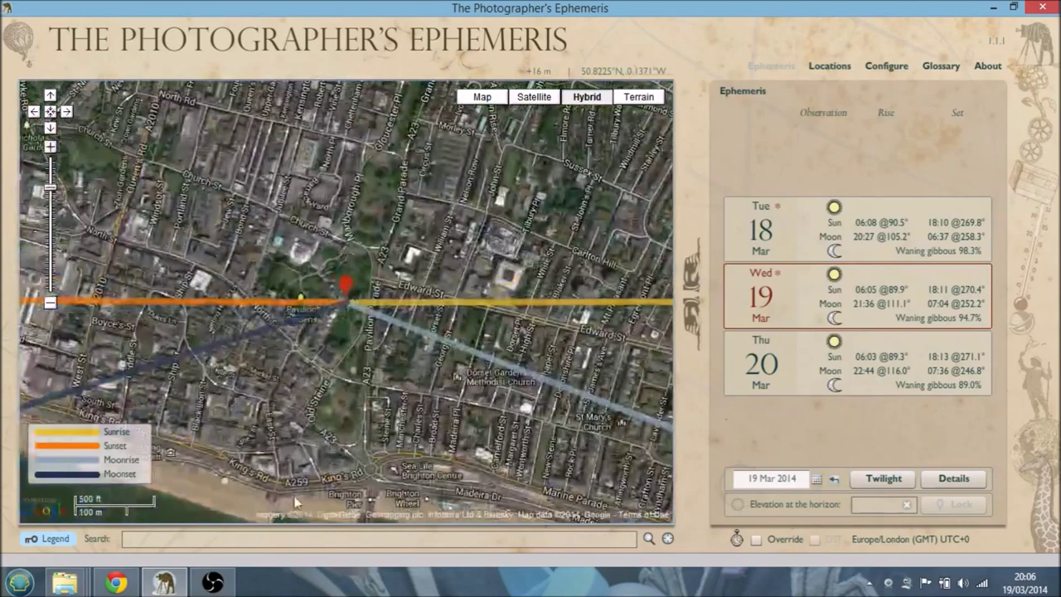
left_click_drag(286, 464, 254, 184)
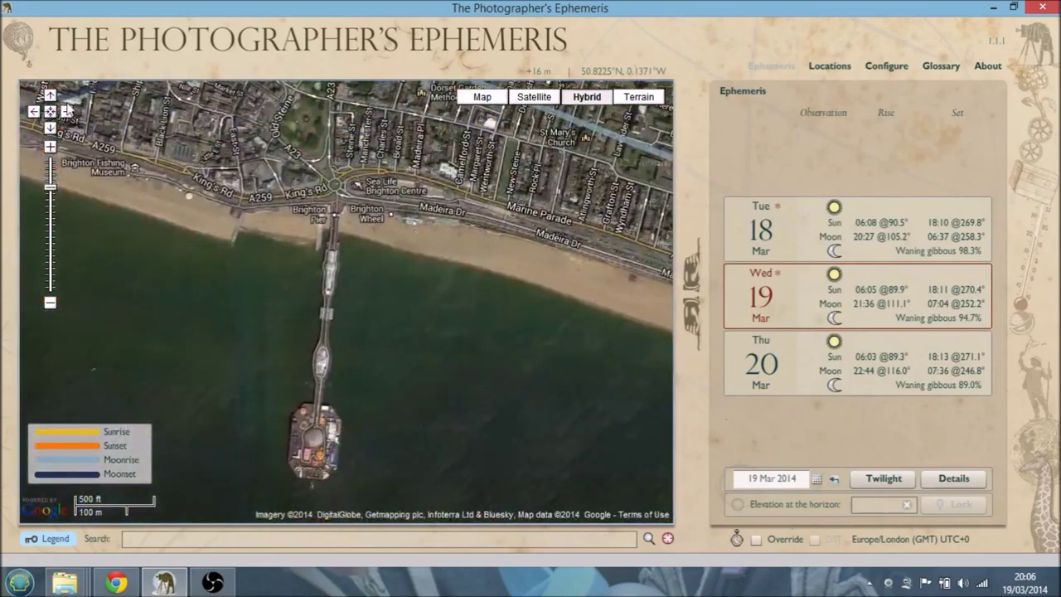
left_click(50, 147)
left_click_drag(221, 285, 392, 280)
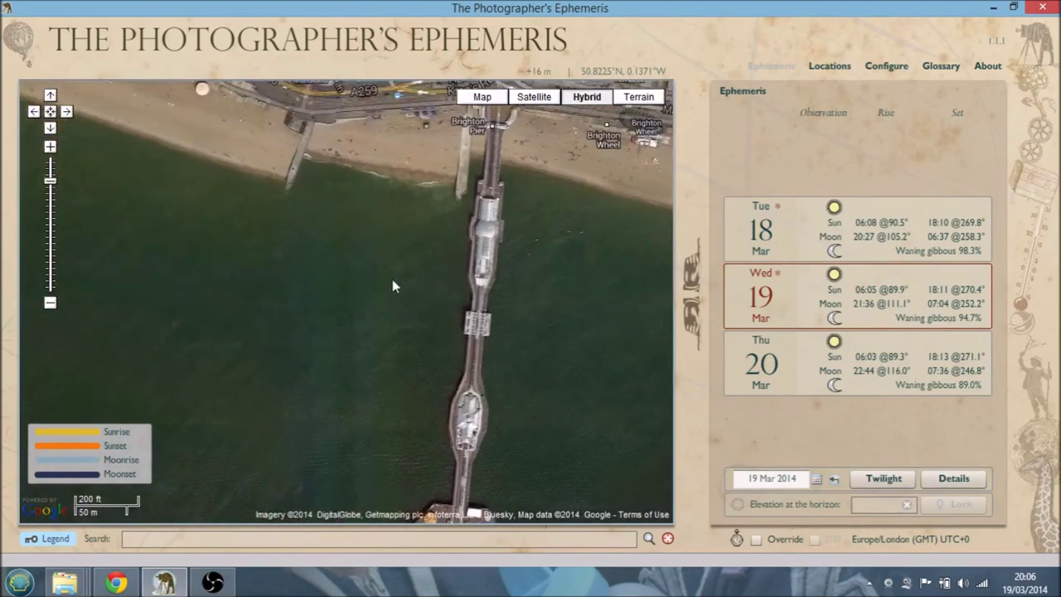
left_click(668, 538)
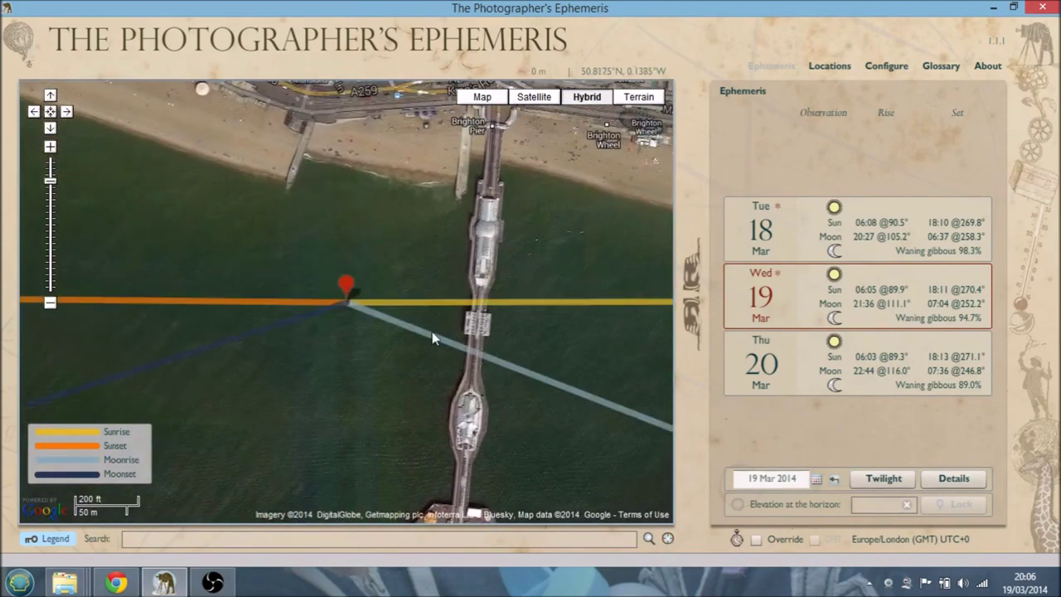
left_click_drag(348, 288, 231, 141)
left_click_drag(414, 311, 315, 243)
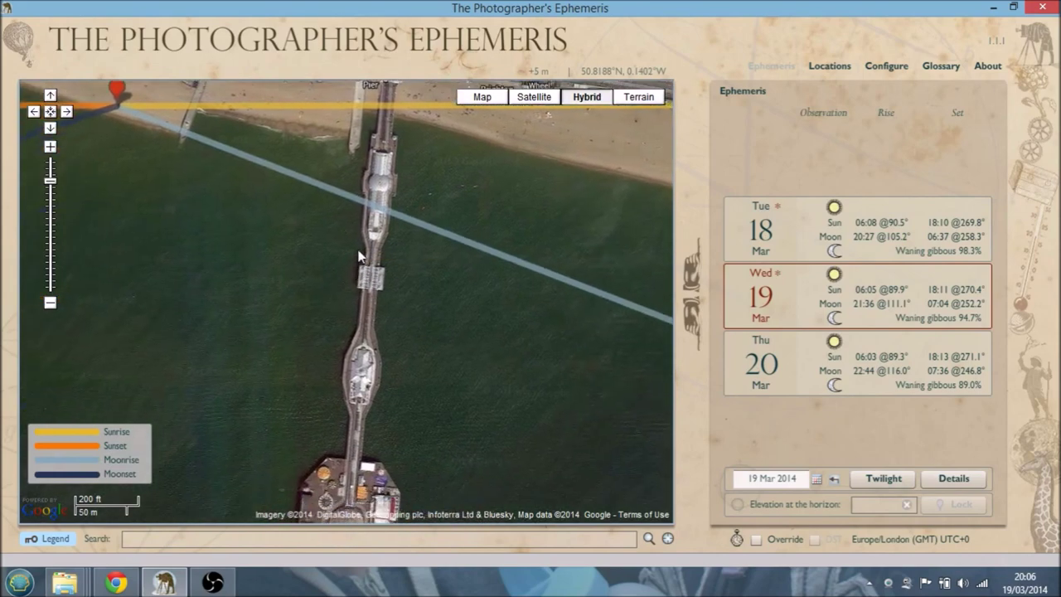
Advance the ephemeris date one day at a time to 4 Apr 2014 with the wider Brighton seafront in view.
left_click(49, 304)
left_click(49, 304)
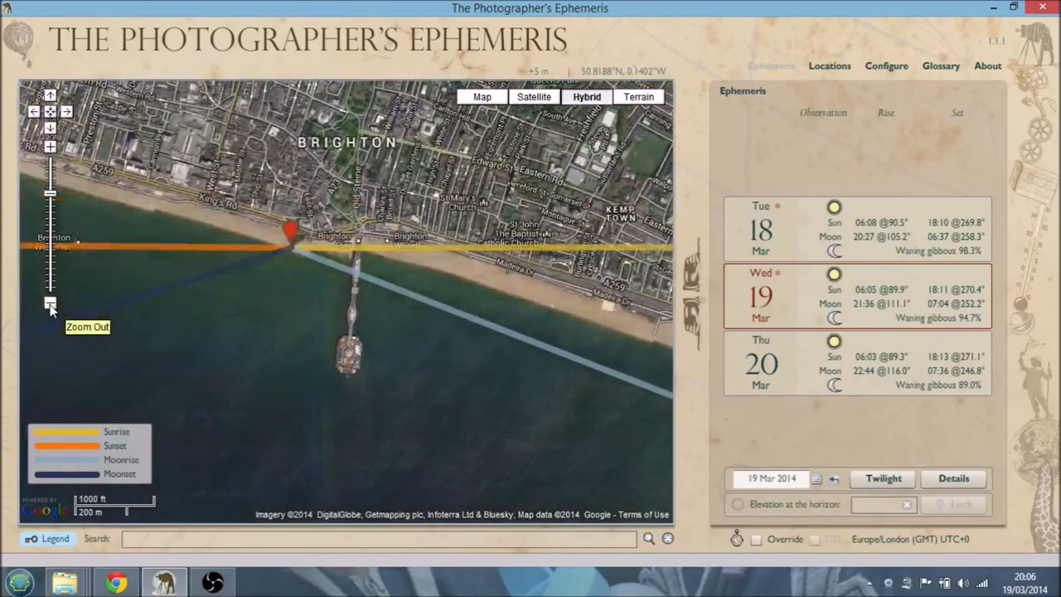
left_click(50, 304)
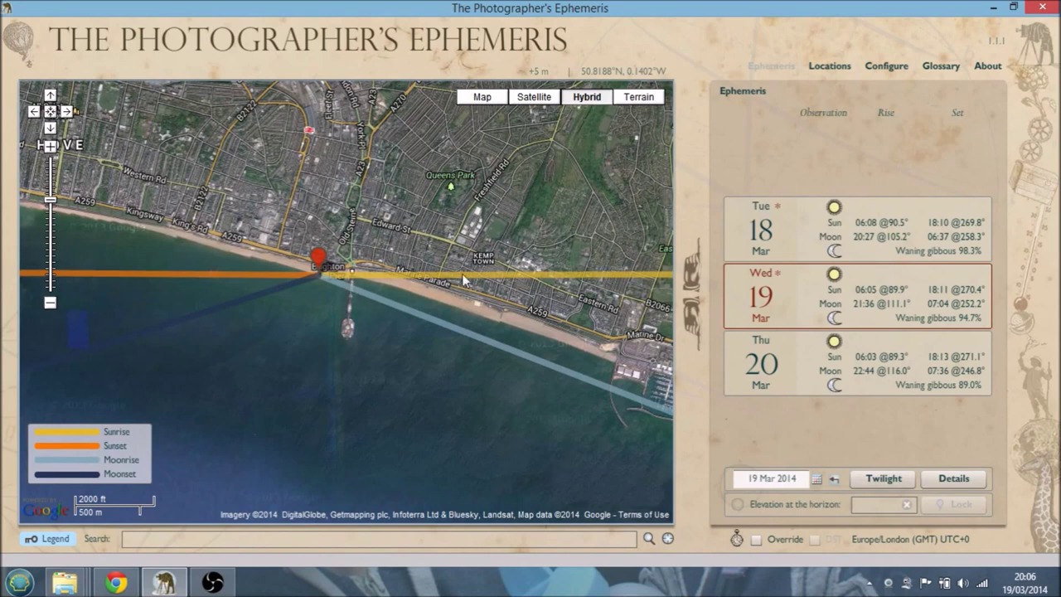
left_click(700, 325)
left_click(699, 326)
left_click(696, 325)
left_click(694, 325)
left_click(695, 325)
left_click(694, 326)
left_click(694, 326)
left_click(695, 326)
left_click(694, 326)
left_click(694, 326)
left_click(694, 326)
left_click(694, 325)
left_click(695, 325)
left_click(694, 326)
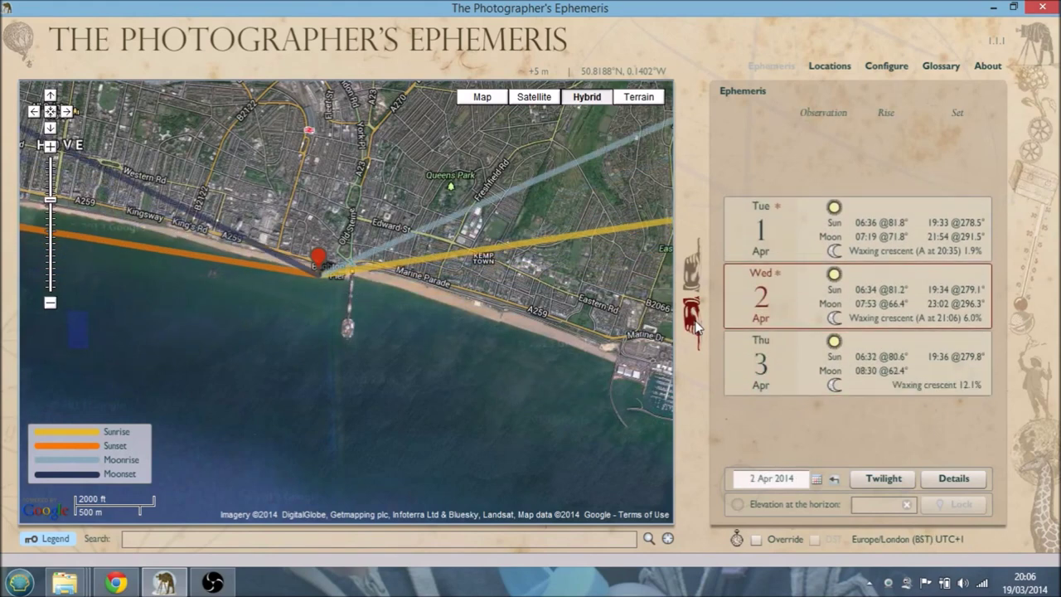
left_click(694, 326)
left_click(695, 325)
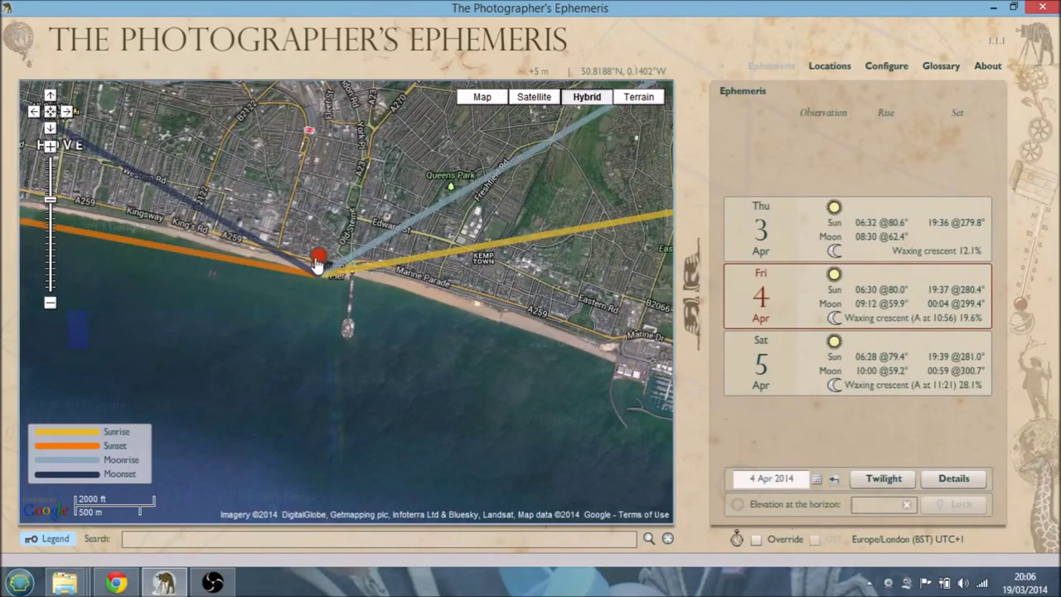
Try the marker farther west, settle it on the shore east of Brighton Pier near Kemp Town, and reset the date to 19 Mar 2014.
left_click_drag(318, 264, 267, 250)
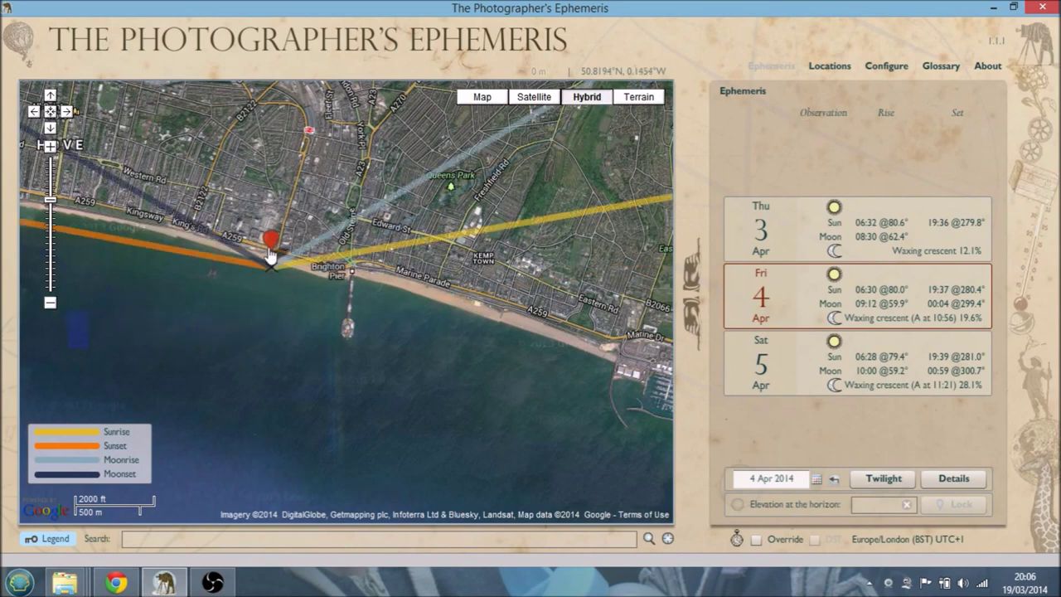
left_click_drag(270, 253, 438, 290)
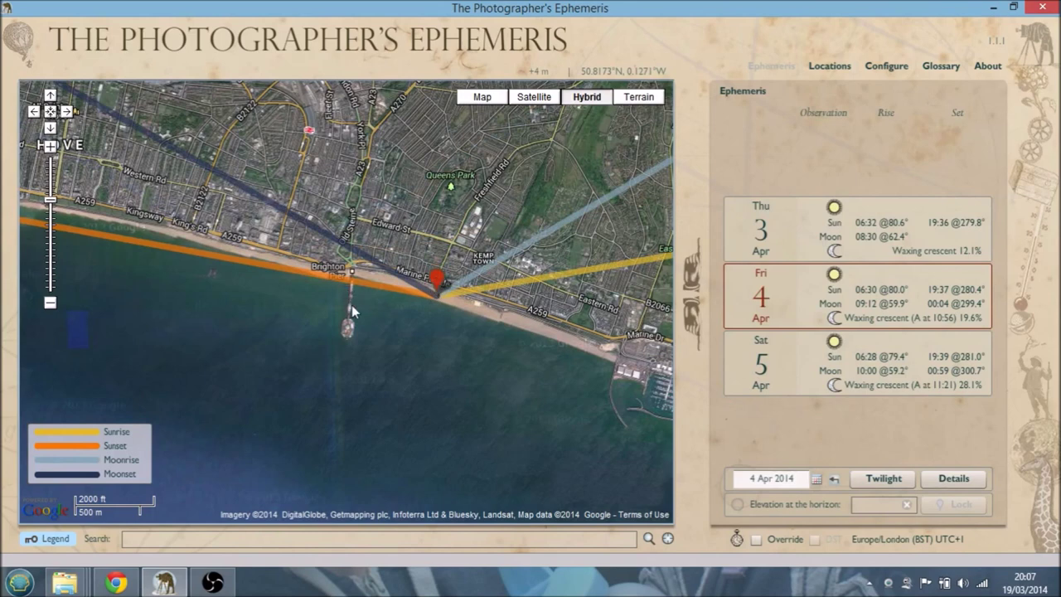
left_click(833, 479)
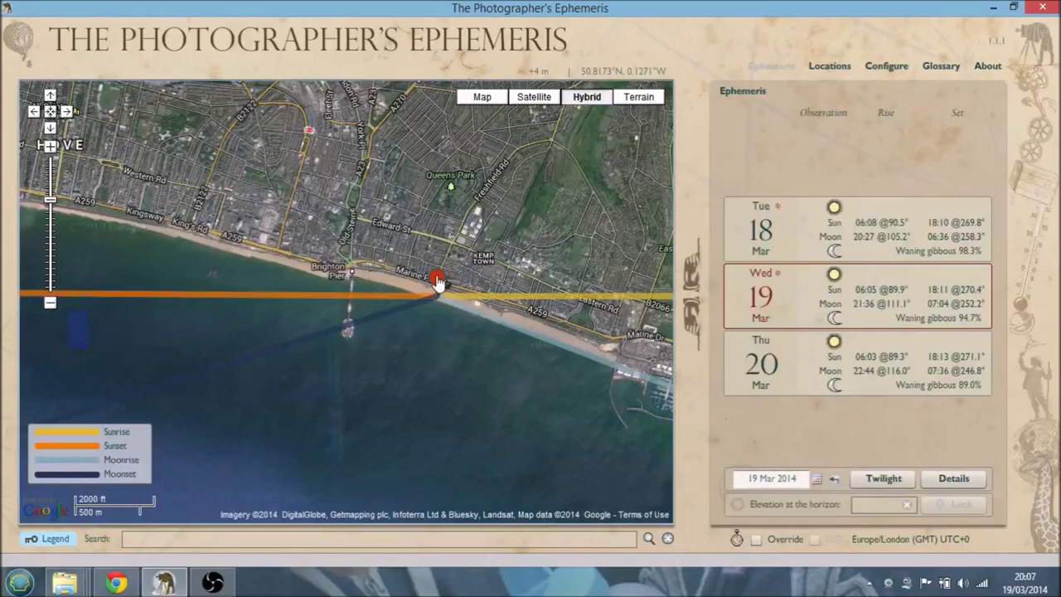
left_click_drag(438, 288, 484, 295)
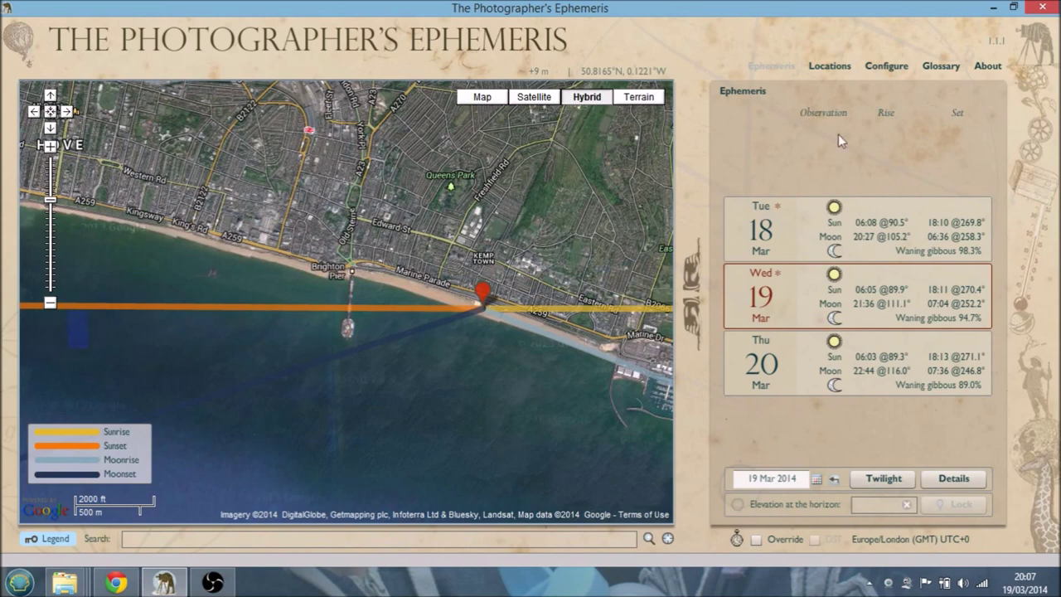
Save the current marker position as a new location named "view towards brighton pier".
left_click(829, 66)
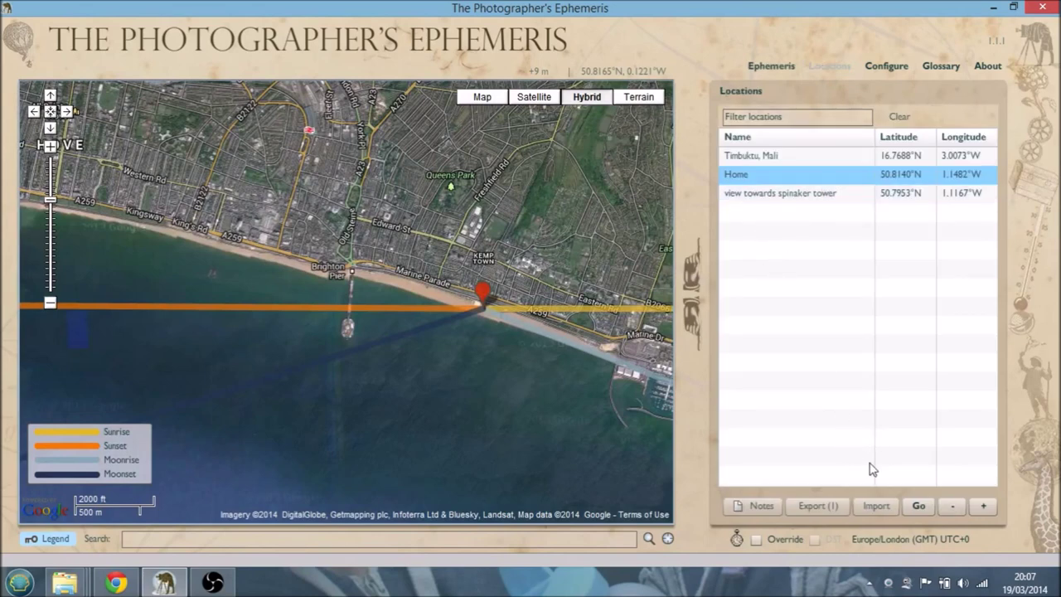
left_click(984, 510)
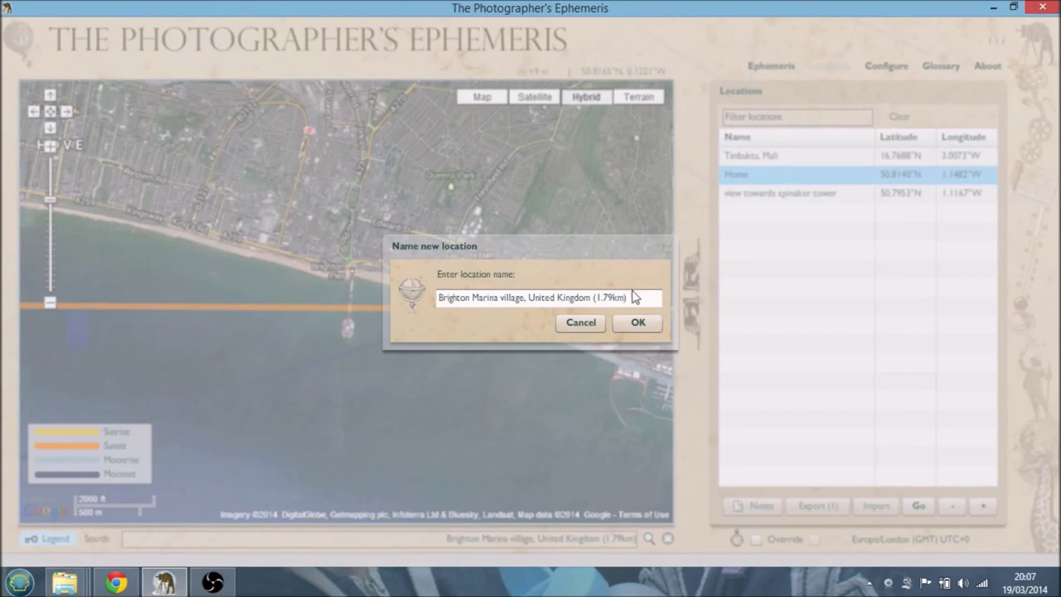
left_click_drag(633, 295, 370, 301)
type("v")
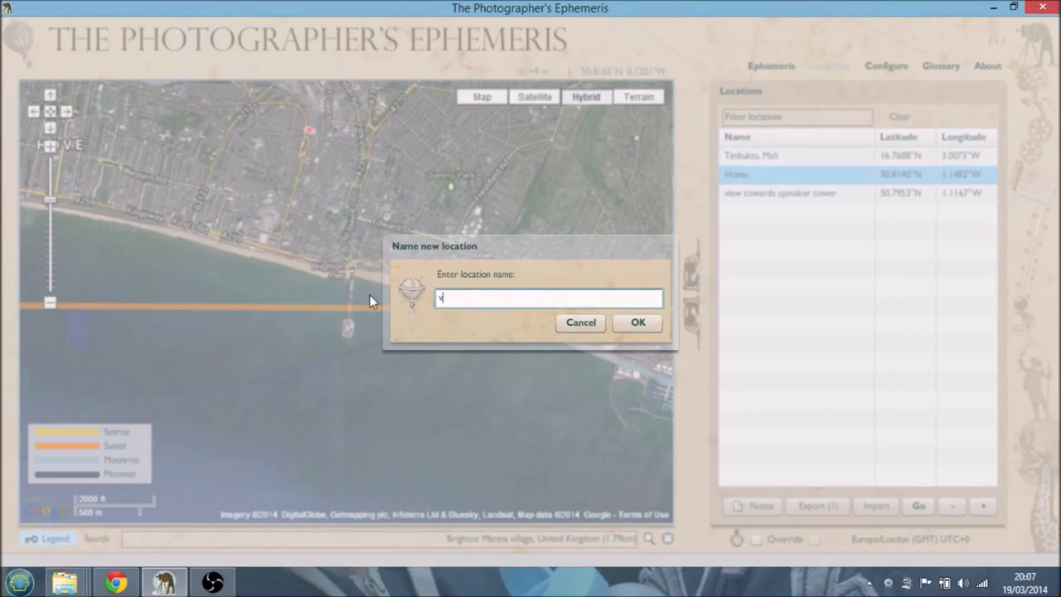
type("iew towards brighton pier")
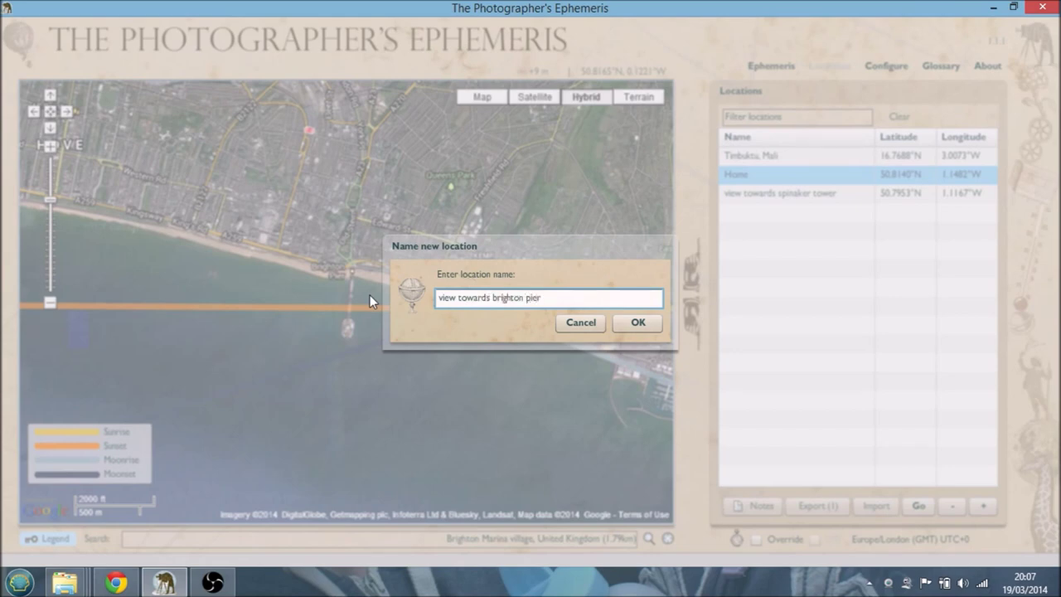
left_click(637, 329)
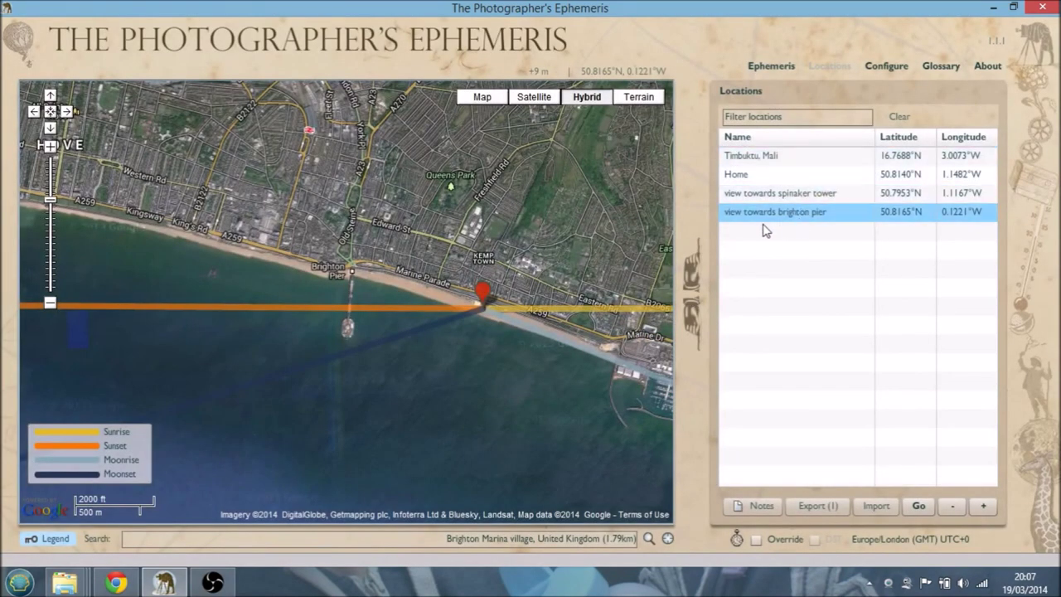
Load the saved Home location on the map and view the light directions over the surrounding streets.
double_click(746, 176)
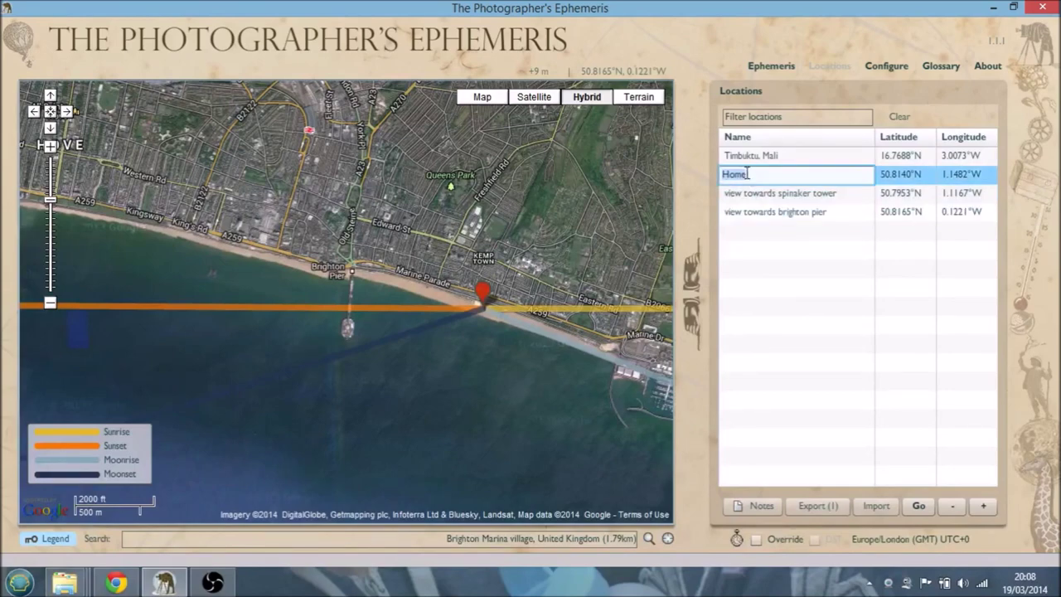
left_click(917, 512)
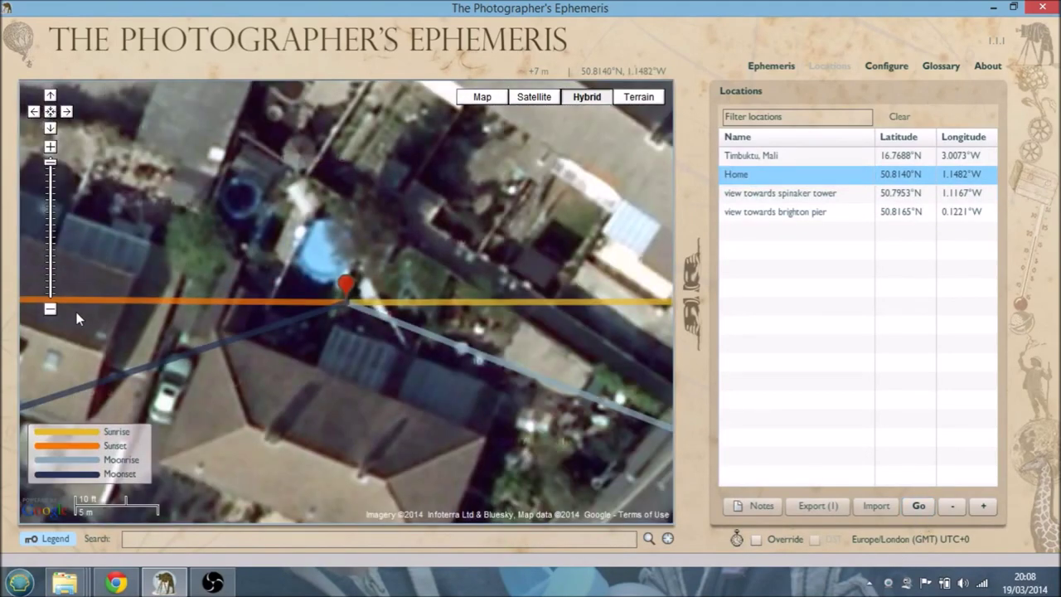
left_click(49, 308)
left_click(49, 308)
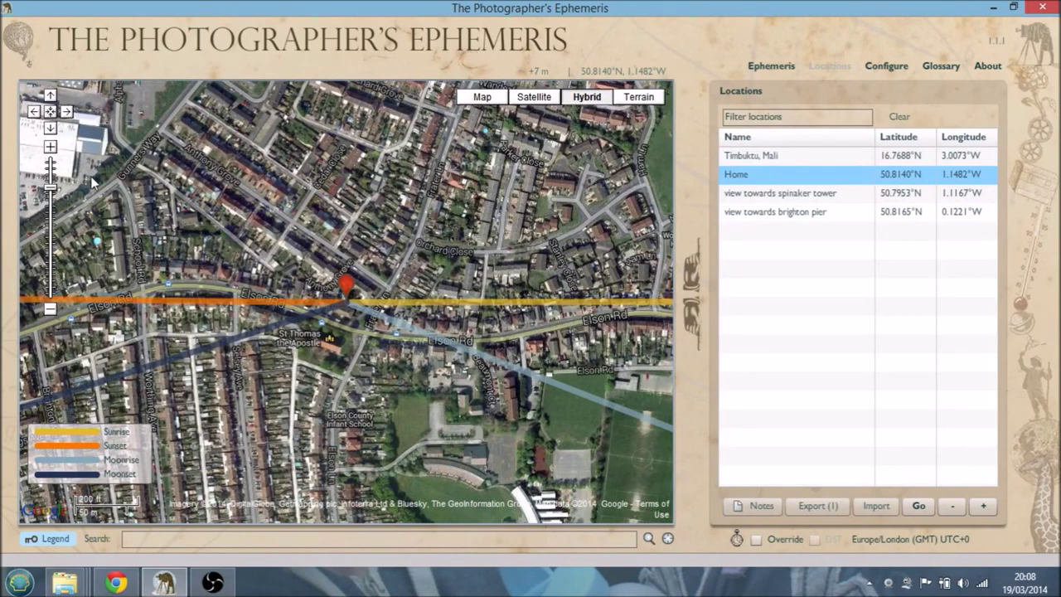
left_click(50, 147)
left_click(51, 146)
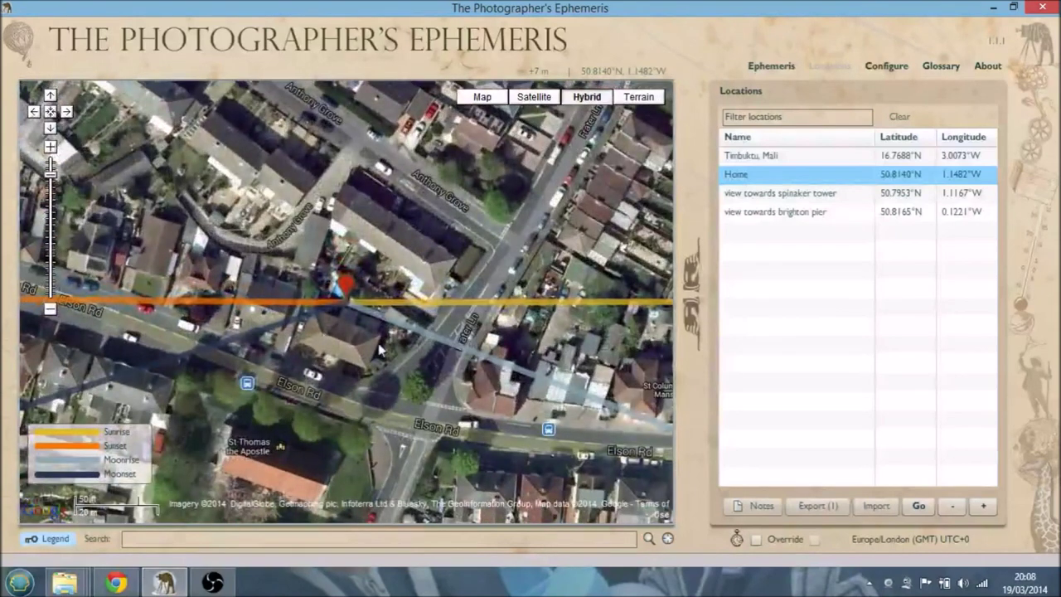
Return to the ephemeris view and place the location marker in Lee-on-the-Solent, just inland from the seafront.
left_click(772, 70)
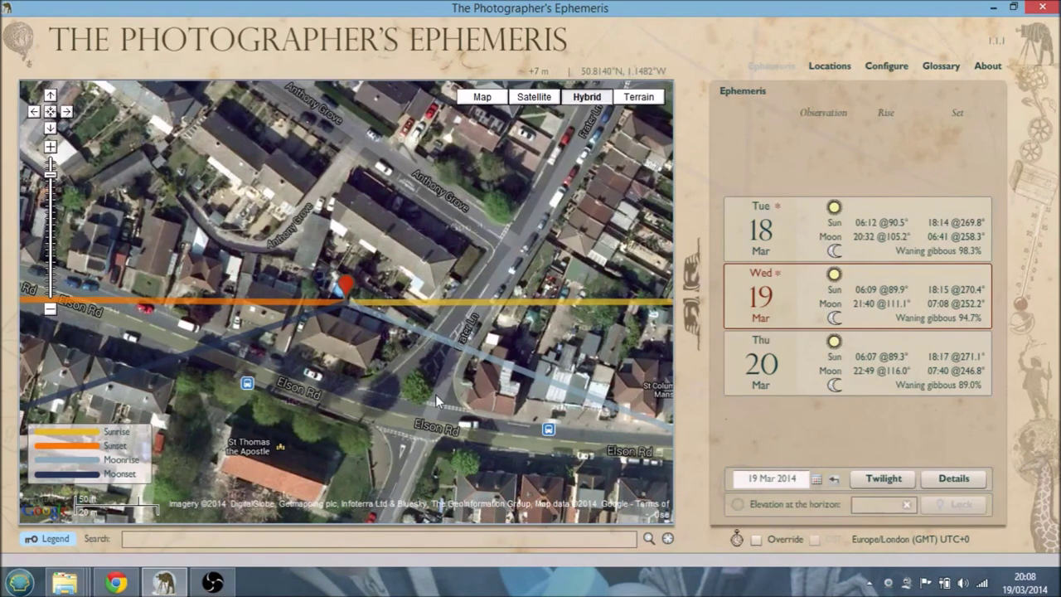
left_click(51, 309)
left_click(51, 309)
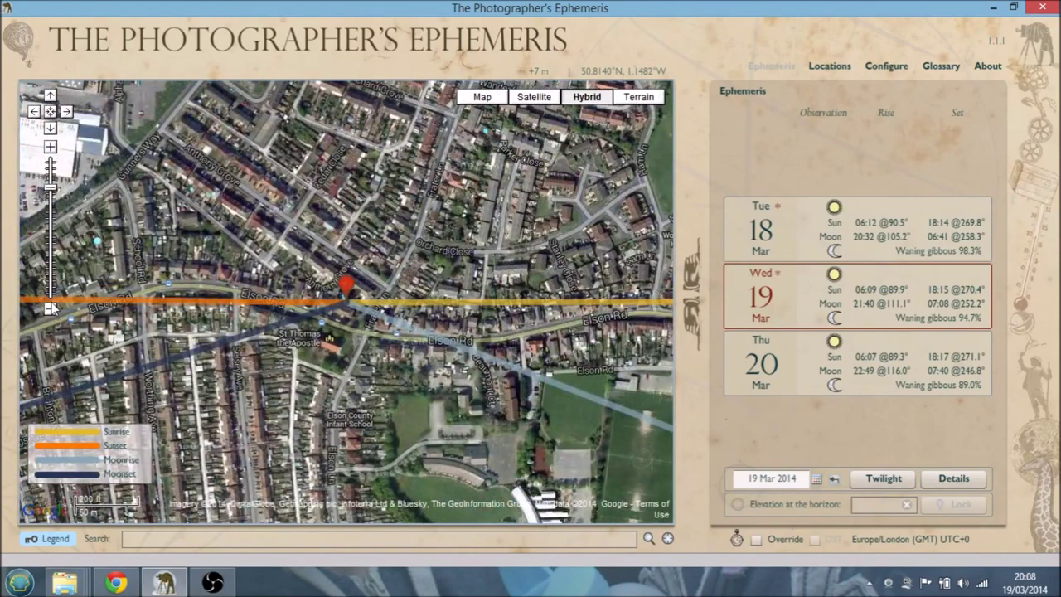
left_click(50, 309)
left_click(51, 309)
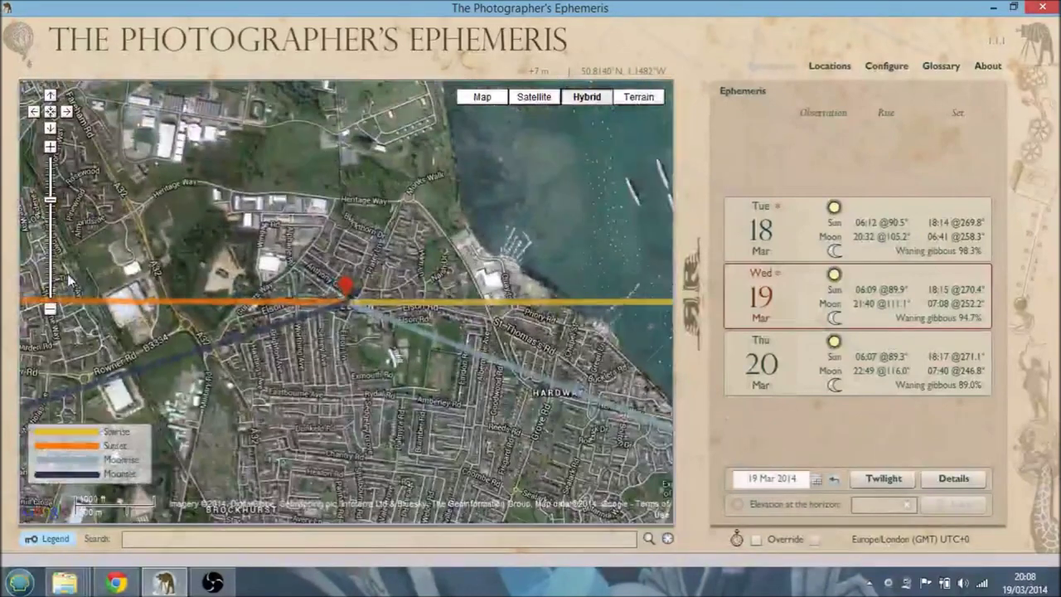
left_click_drag(282, 353, 266, 162)
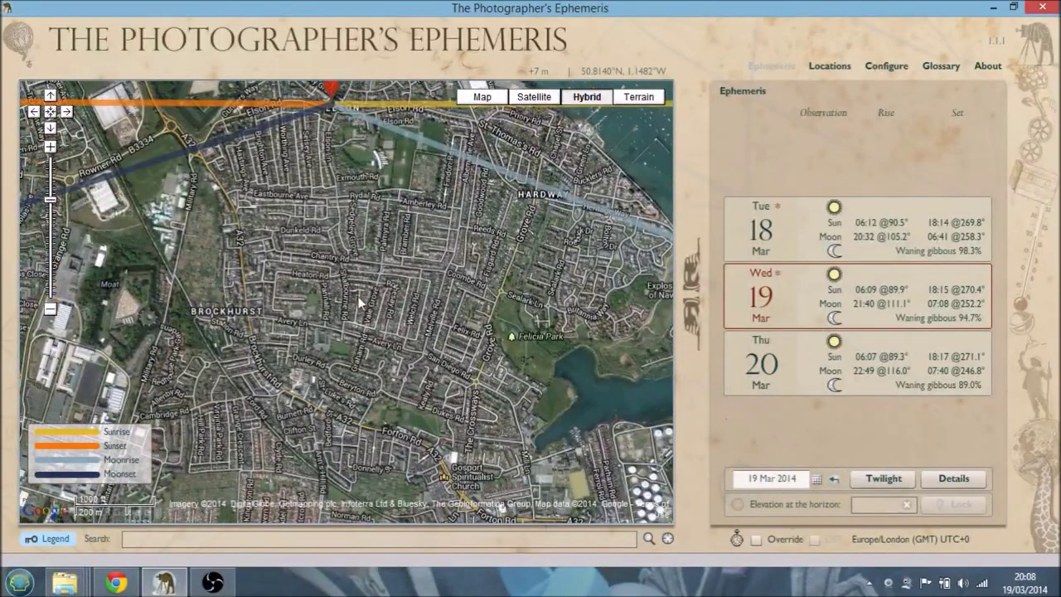
left_click_drag(266, 377, 278, 158)
left_click_drag(397, 282, 628, 247)
left_click_drag(223, 241, 438, 268)
left_click_drag(300, 132, 358, 238)
left_click_drag(265, 239, 403, 428)
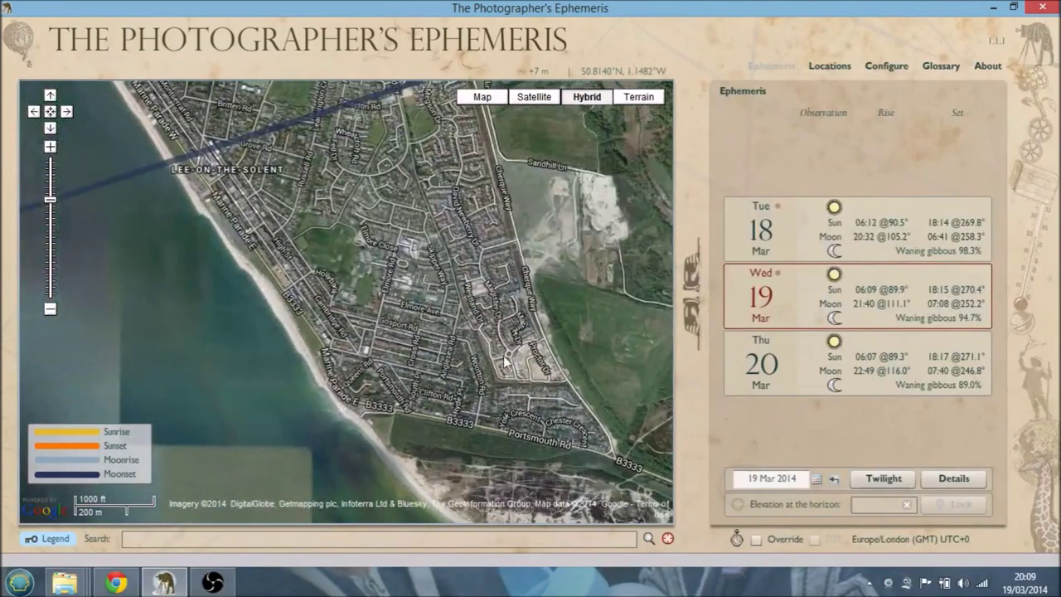
left_click(666, 539)
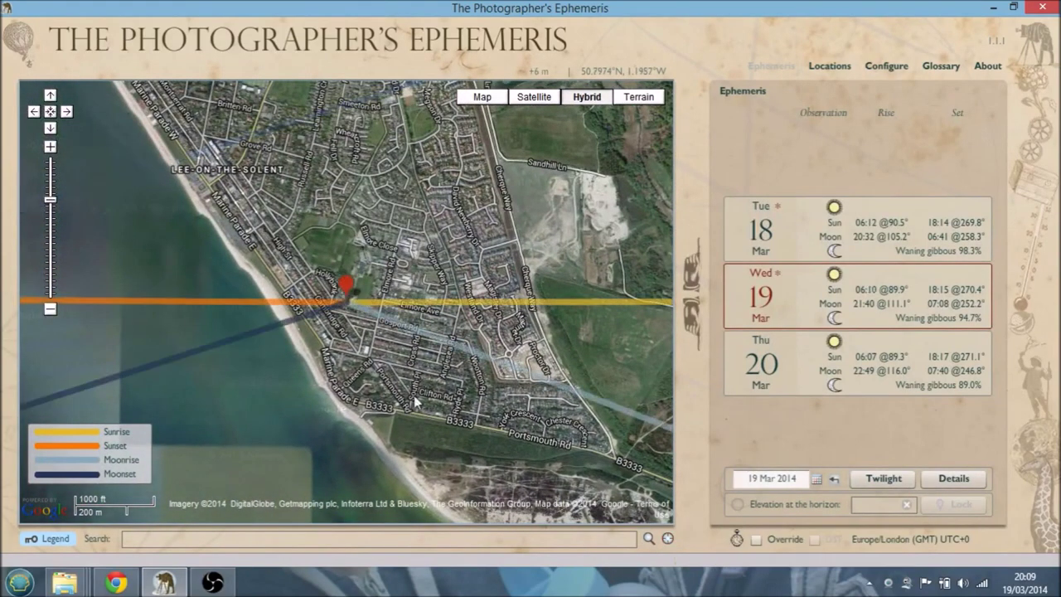
Move the location marker onto the Lee-on-the-Solent beach shoreline and advance the date to 21 Mar 2014.
left_click_drag(344, 286, 266, 278)
left_click_drag(260, 342, 421, 329)
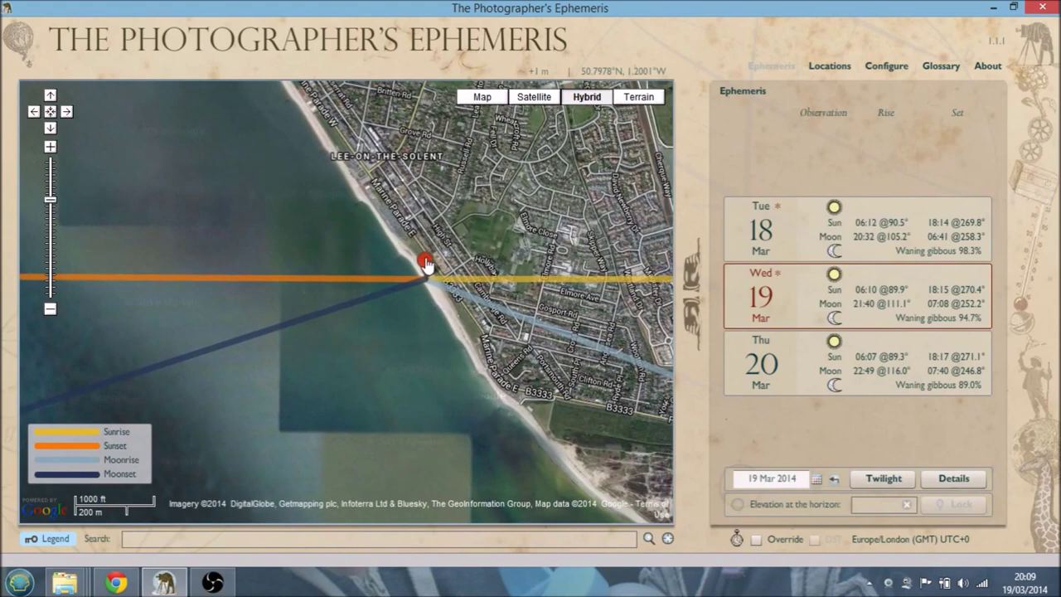
left_click(694, 328)
left_click(694, 330)
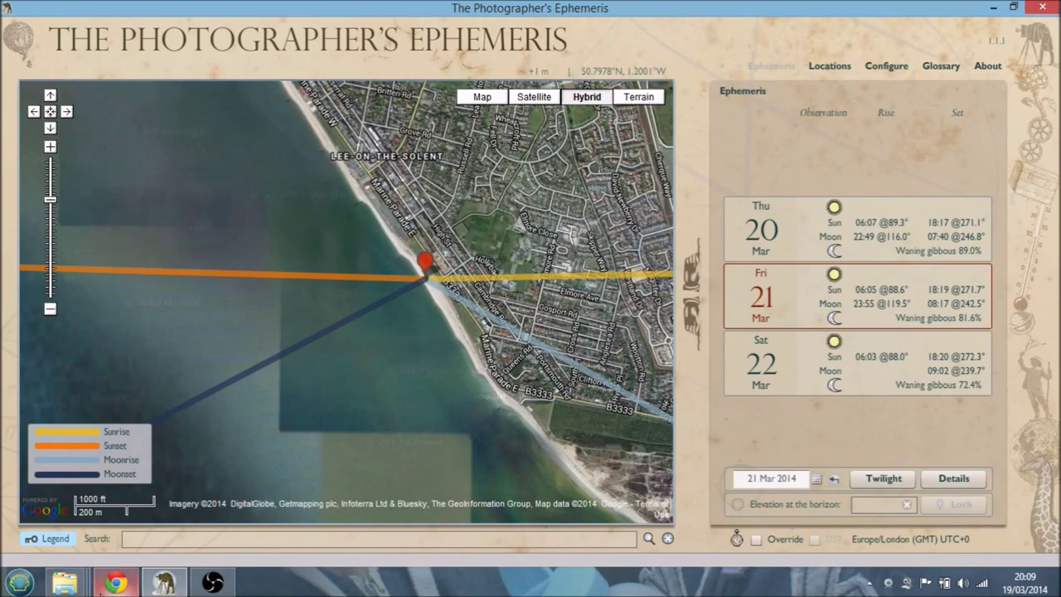
Switch to Chrome to view Google Calendar's March 2014 month and its Google Play page, and recheck the ephemeris for 21 Mar.
mouse_move(113, 583)
left_click(116, 505)
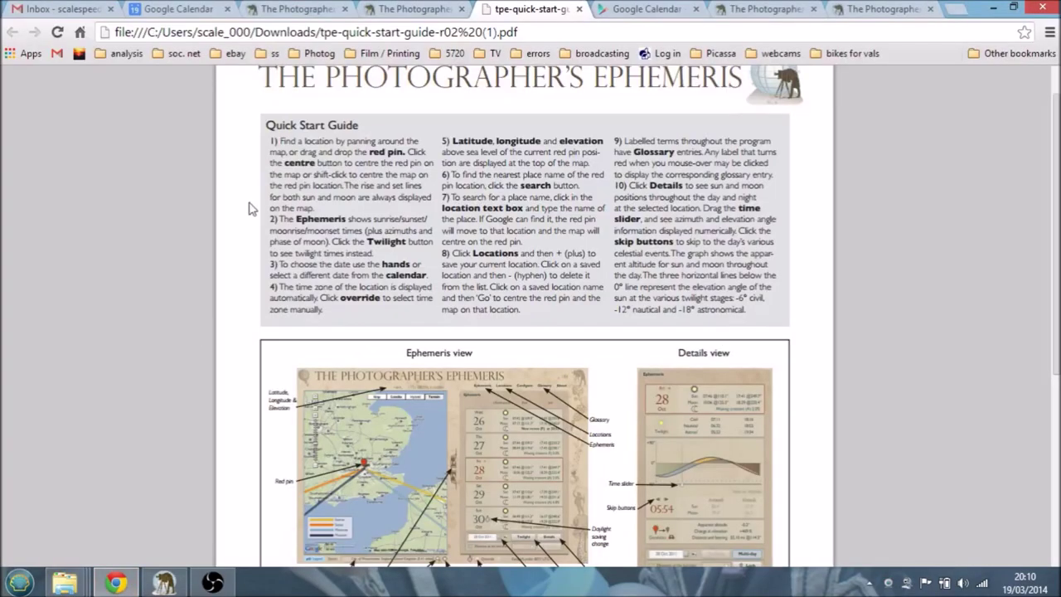
left_click(188, 9)
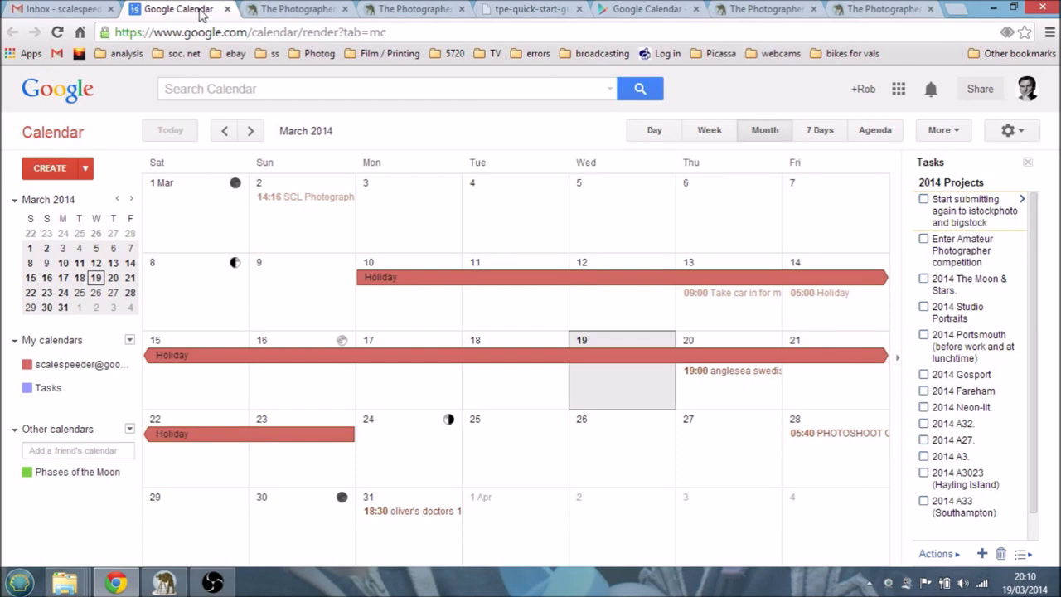
left_click(638, 15)
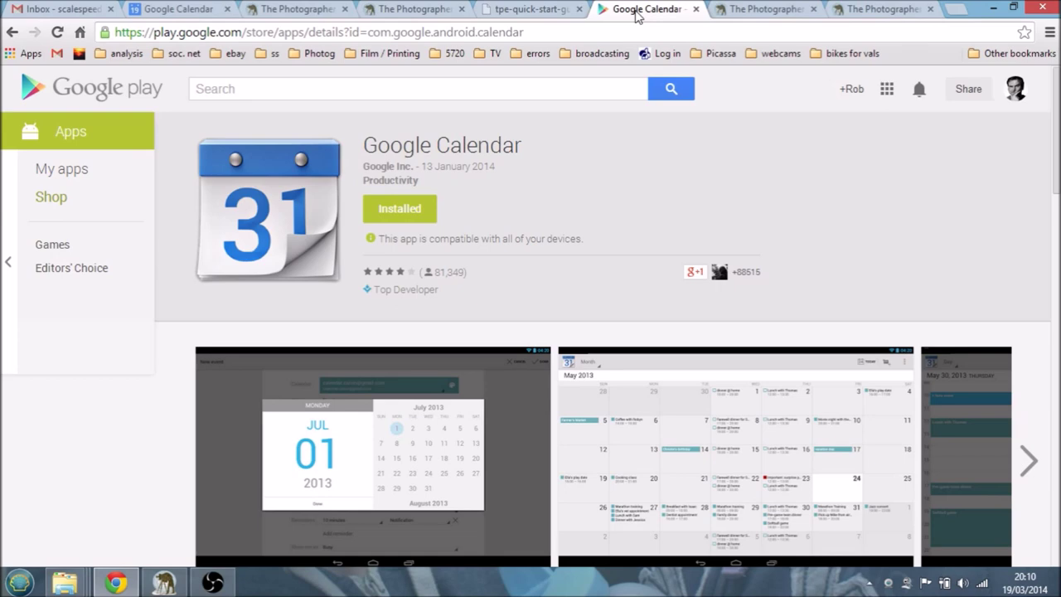
left_click(208, 9)
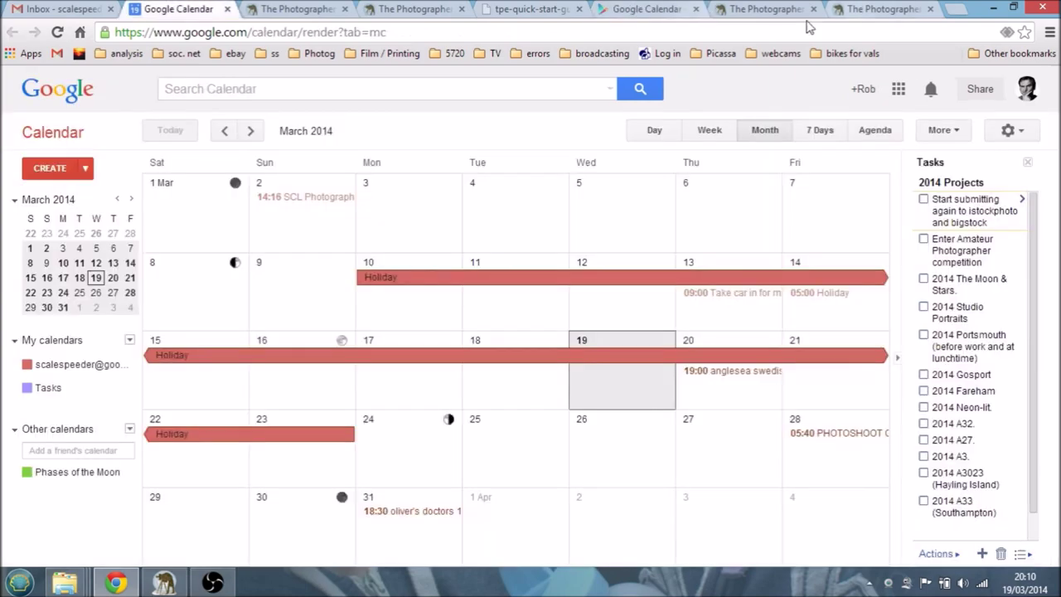
left_click(162, 583)
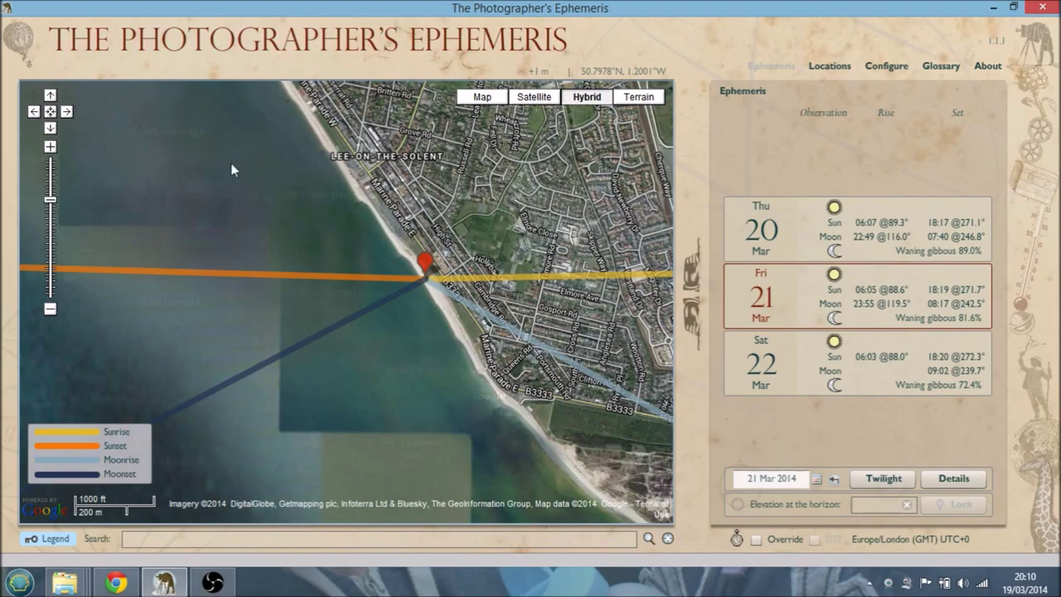
In Google Calendar, start an event on Fri 21 March titled "sunset shoot los" and open its full details.
left_click(116, 584)
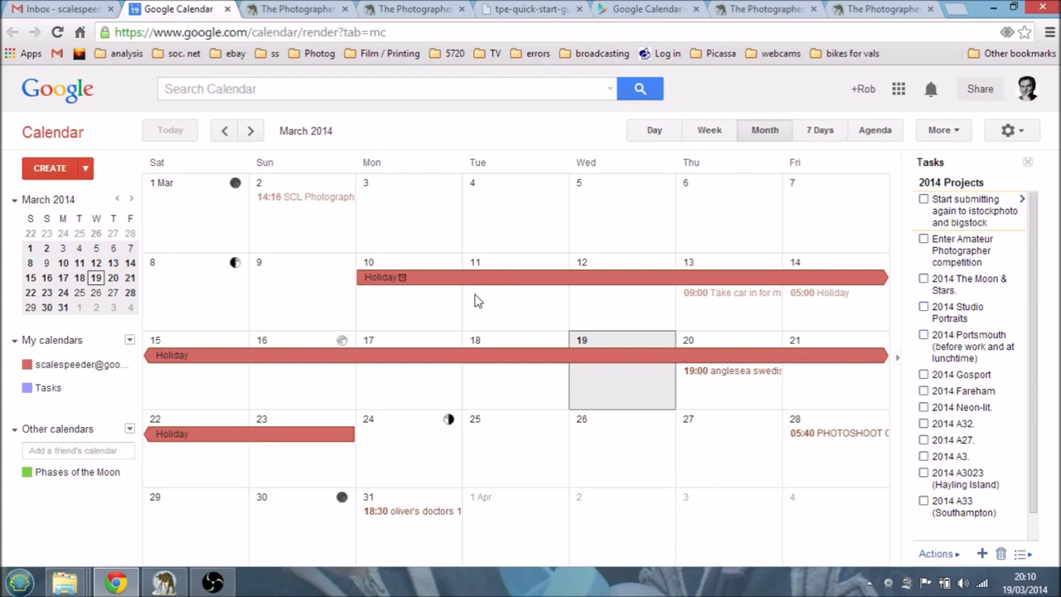
left_click(837, 384)
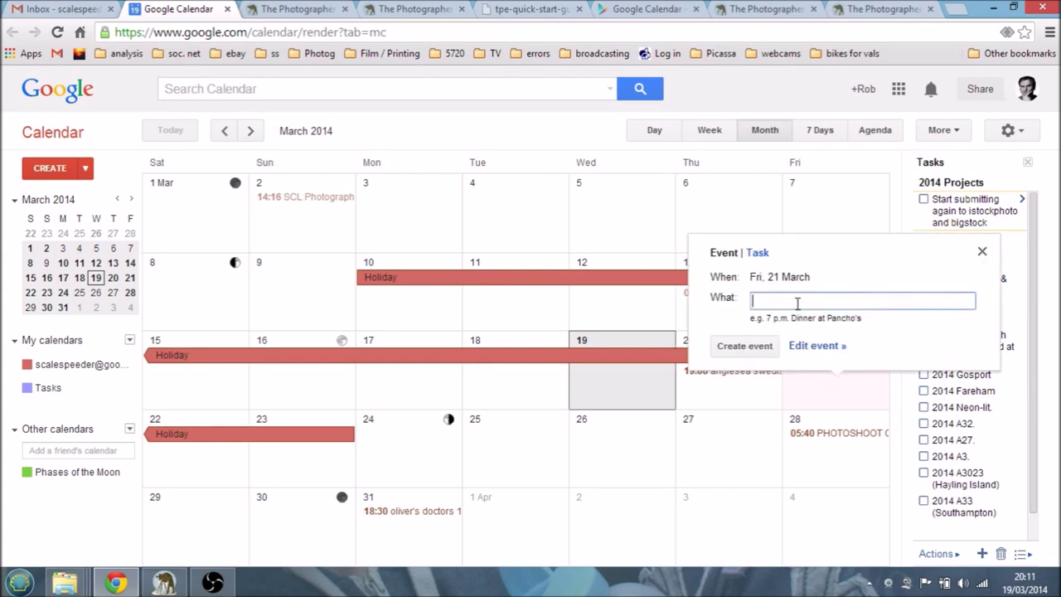
type("sunset shoot los")
left_click(804, 348)
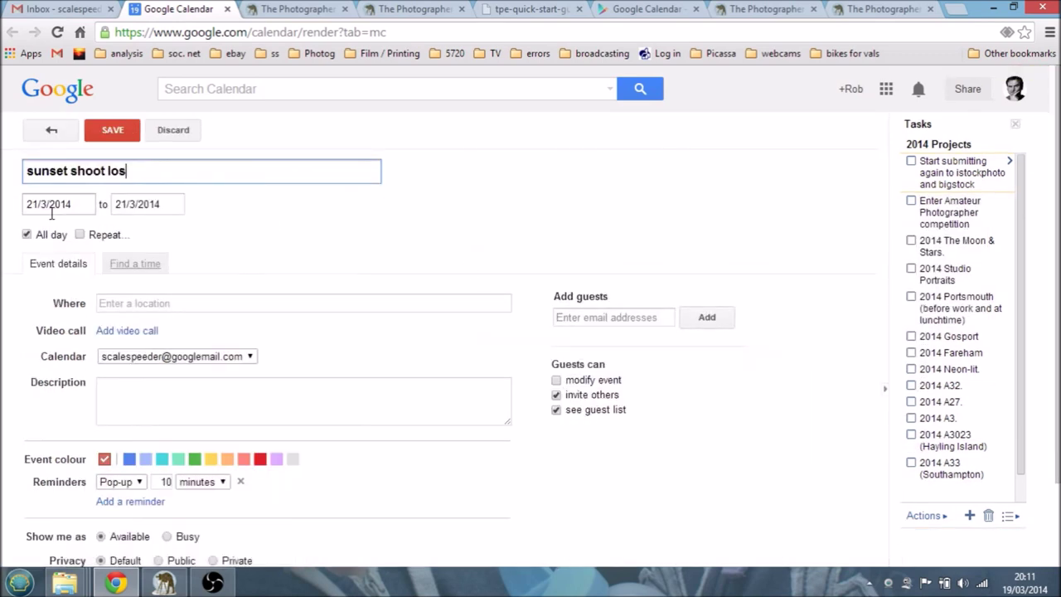
Make the event timed instead of all-day, running from 18:00 to 18:45 on 21/3/2014.
left_click(26, 235)
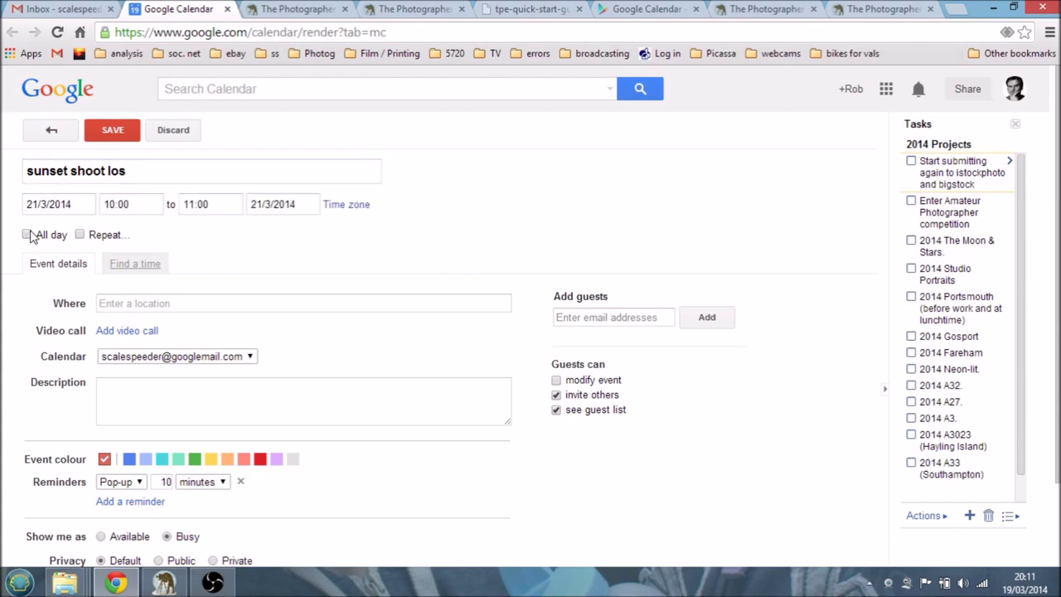
left_click(140, 206)
type("18")
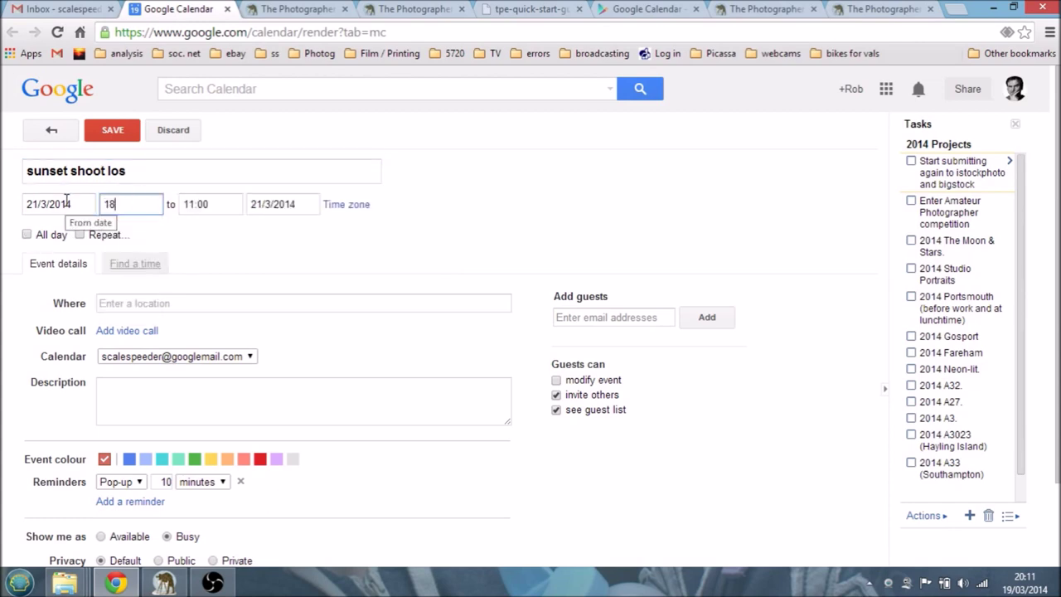
type(":00")
left_click(223, 204)
type("19:00")
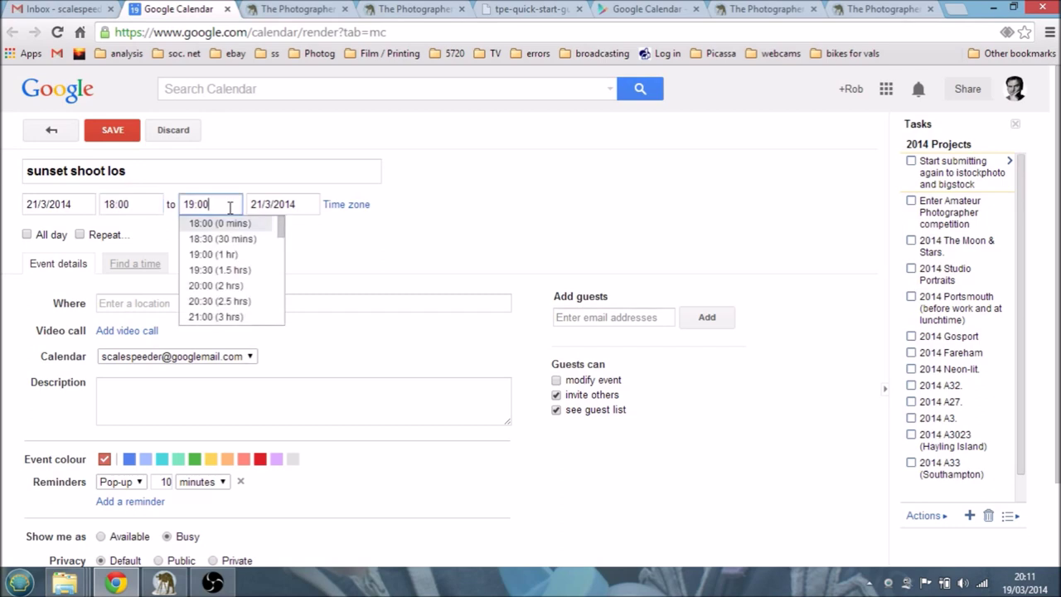
left_click_drag(229, 207, 163, 205)
type("1")
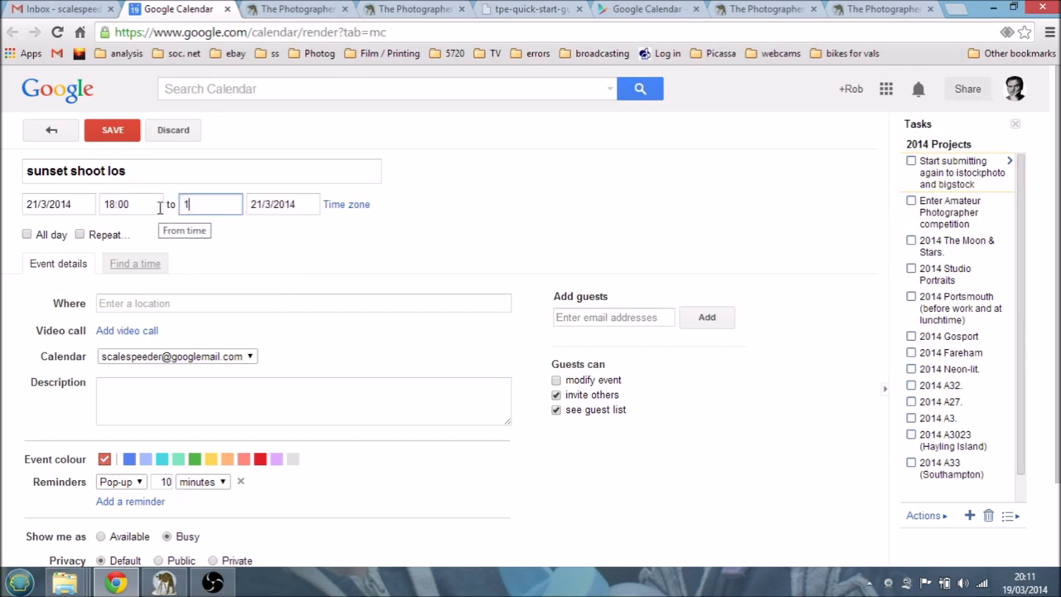
type("845")
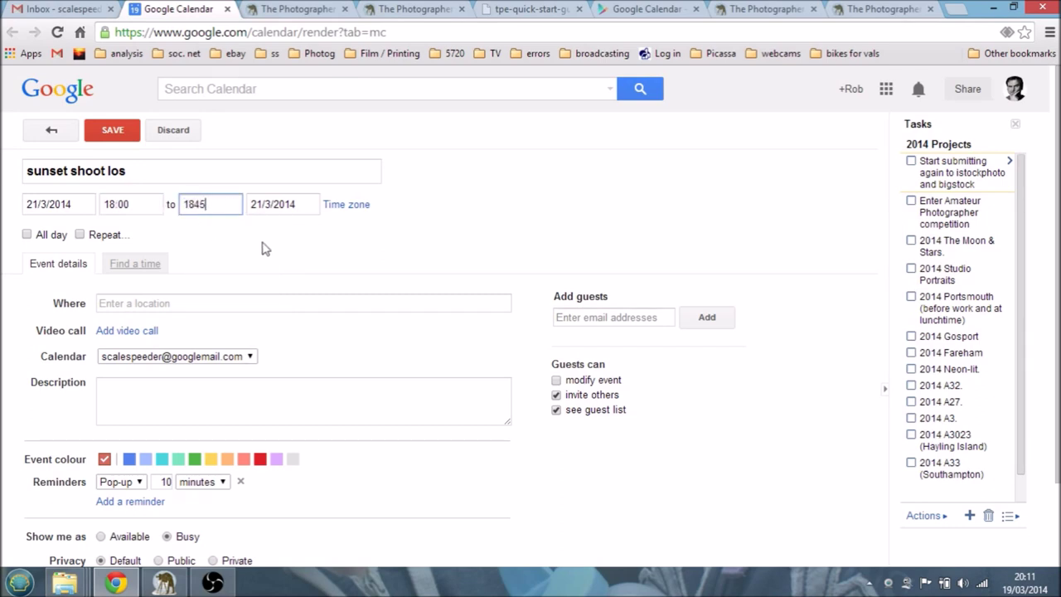
Enter the event description "sunset shot at los beach towards iow".
left_click(142, 386)
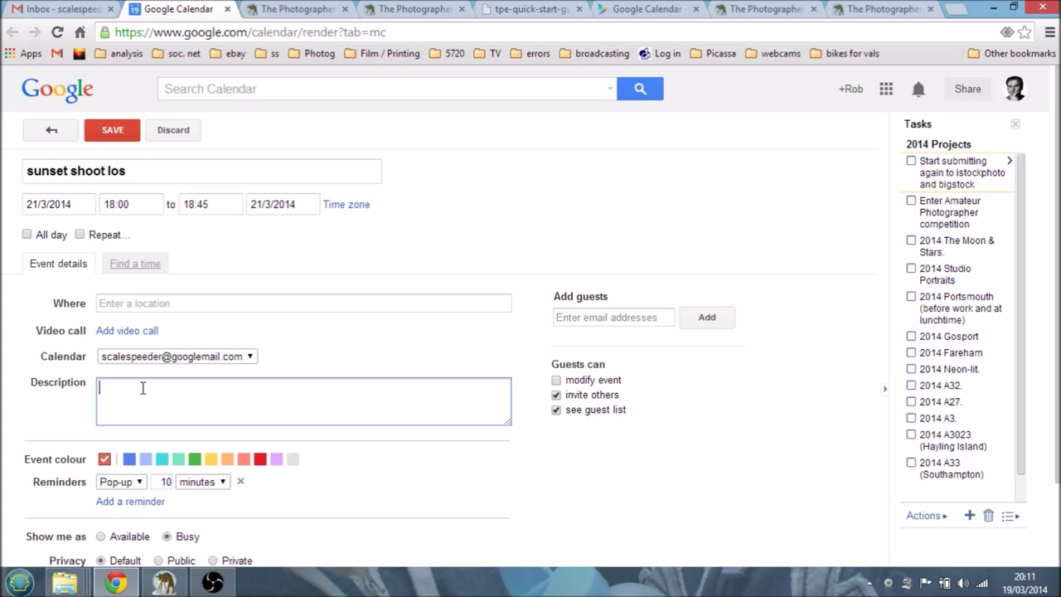
type("sunset shot at los bea")
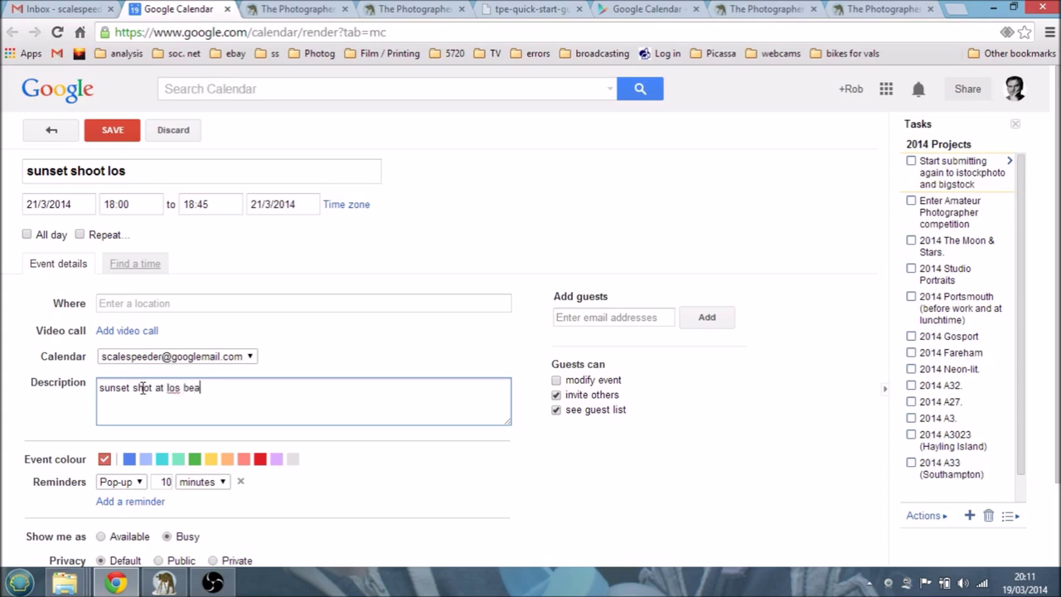
type("ch towards iow")
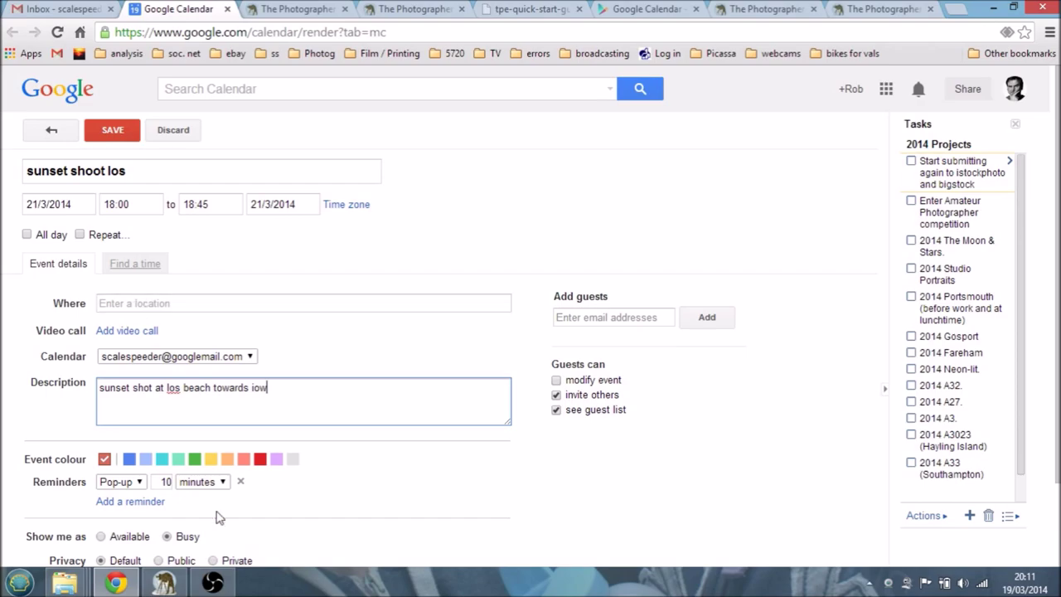
Copy the marker's coordinates from The Photographer's Ephemeris into the event's location, 50.797806, -1.200199, and save the event.
left_click(166, 585)
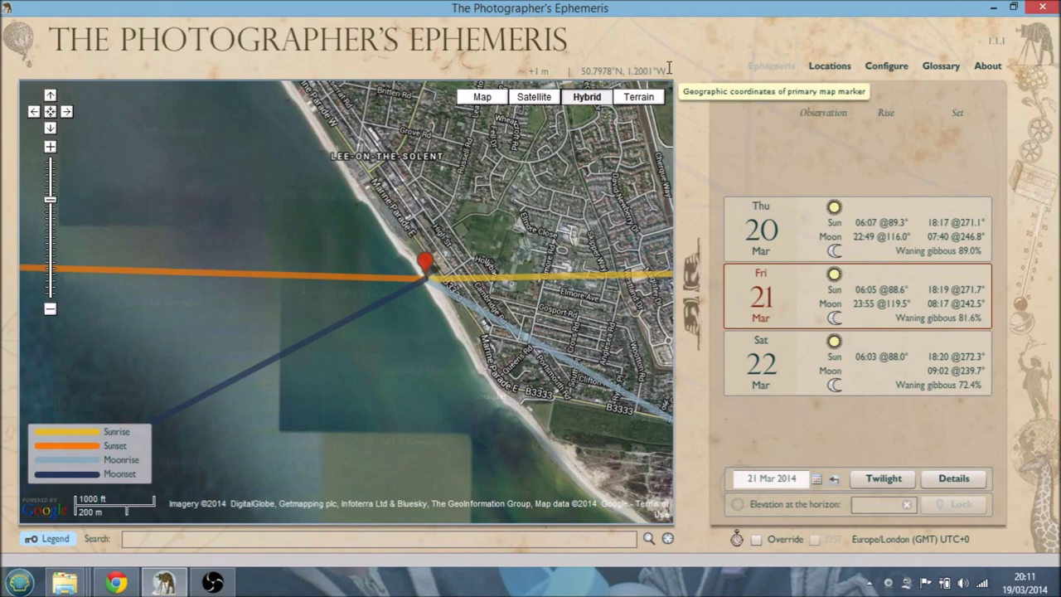
left_click_drag(668, 68, 583, 70)
right_click(585, 71)
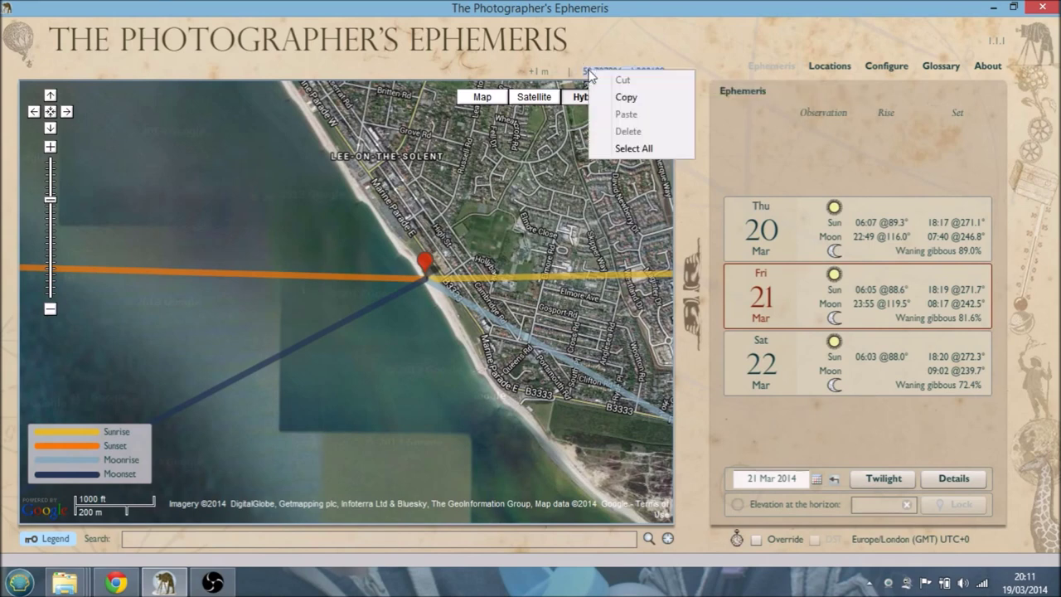
left_click(626, 96)
left_click(116, 582)
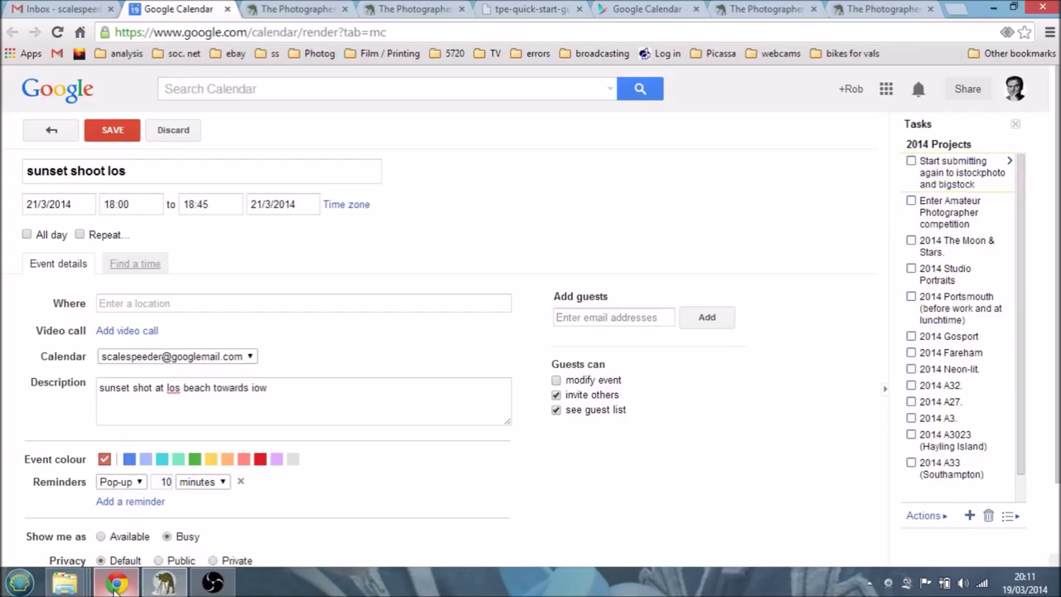
left_click(128, 304)
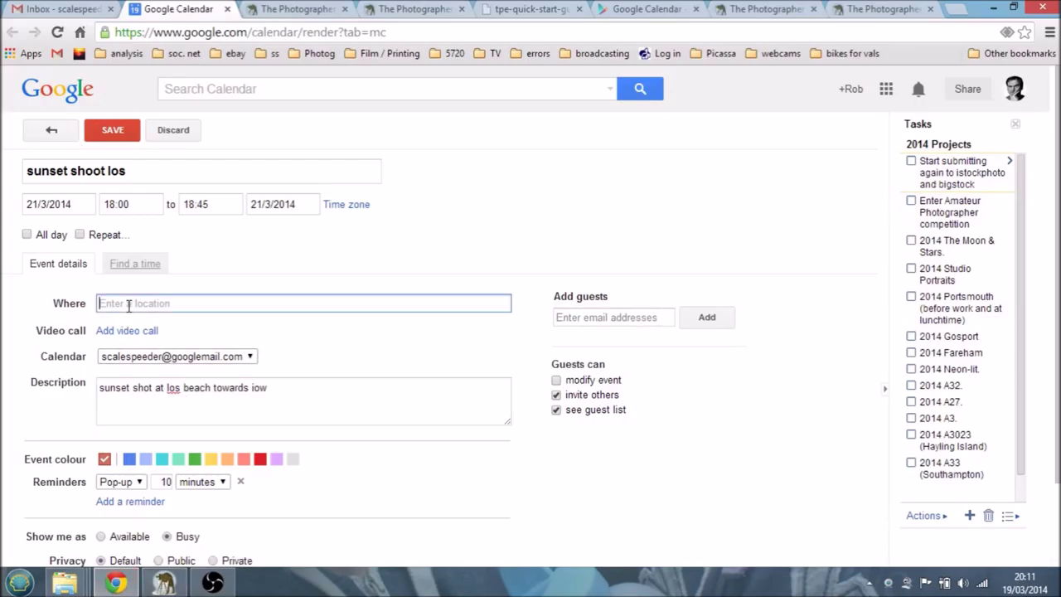
right_click(128, 307)
left_click(177, 397)
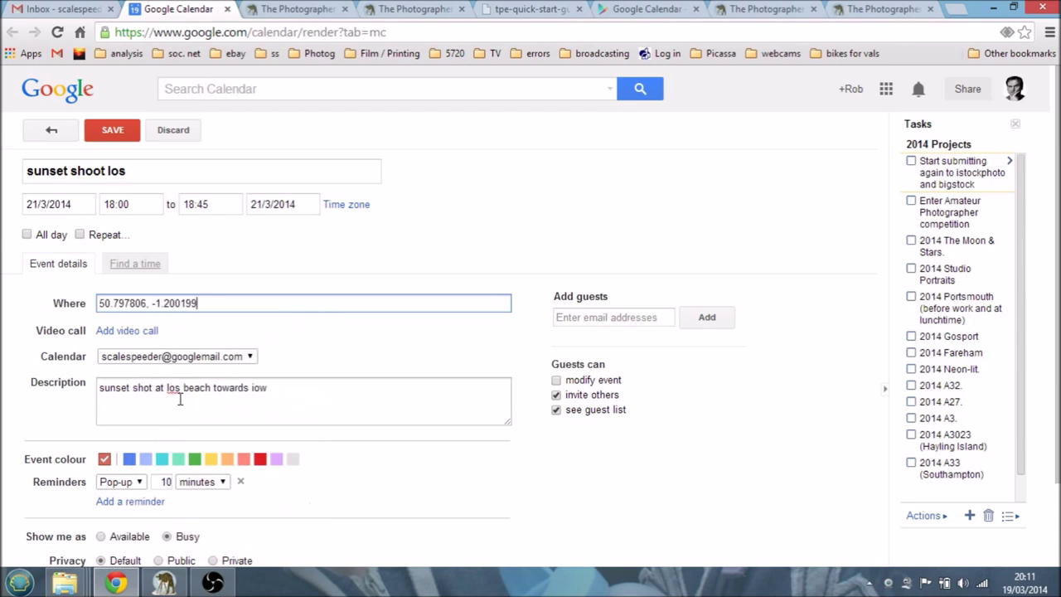
left_click(121, 133)
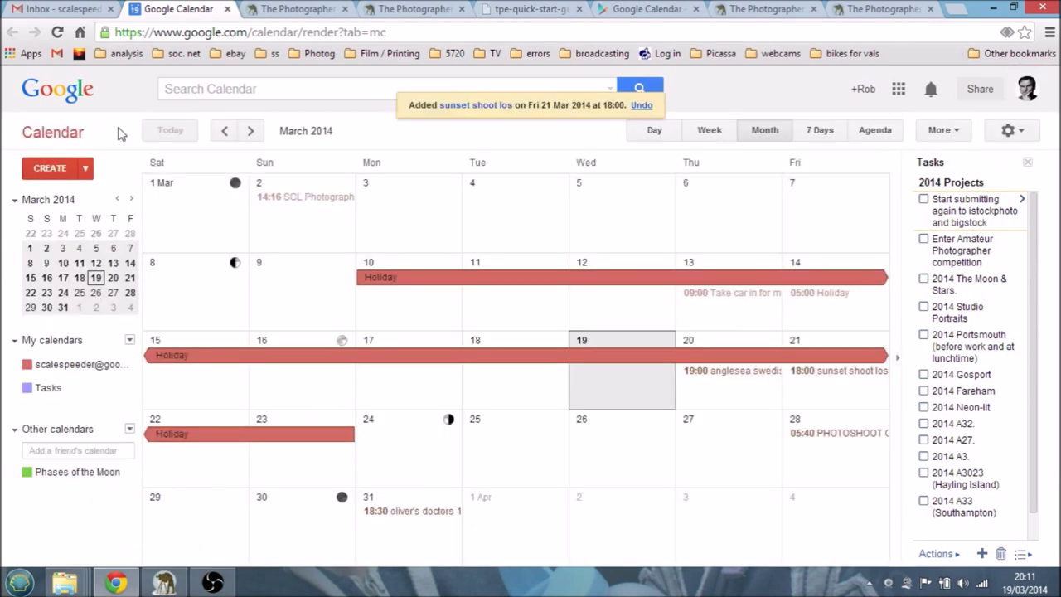
Reopen the "sunset shoot los" event to review its time, location and description, and return to the month overview.
left_click(817, 372)
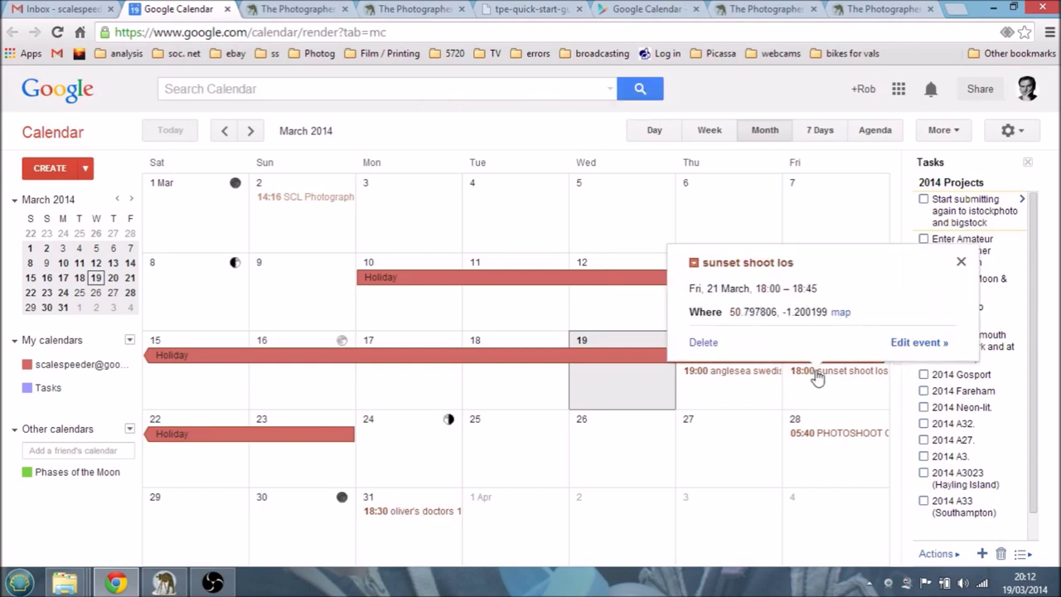
left_click(919, 347)
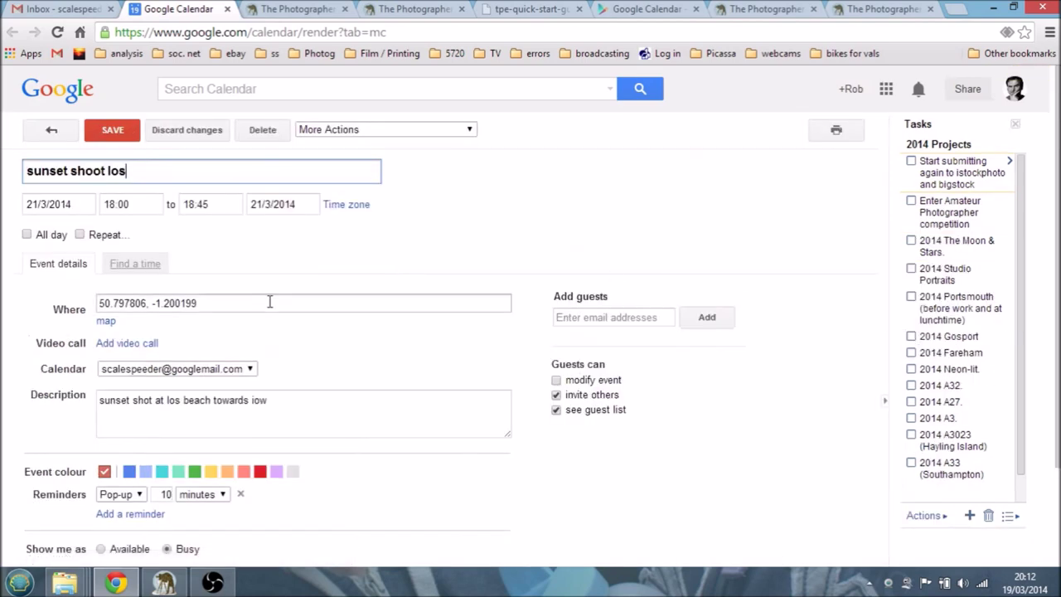
left_click(111, 129)
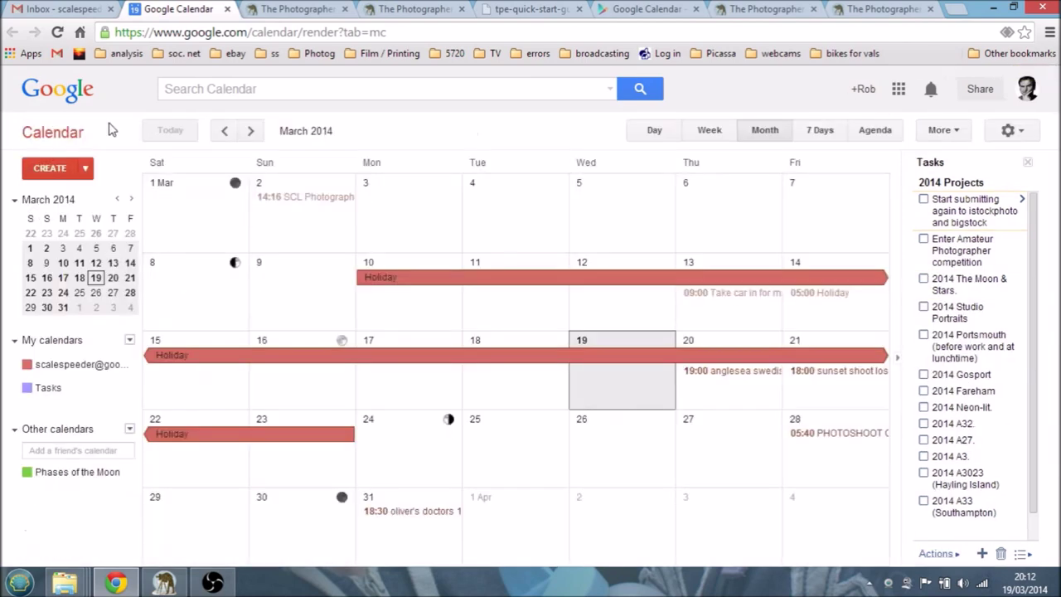
left_click(820, 341)
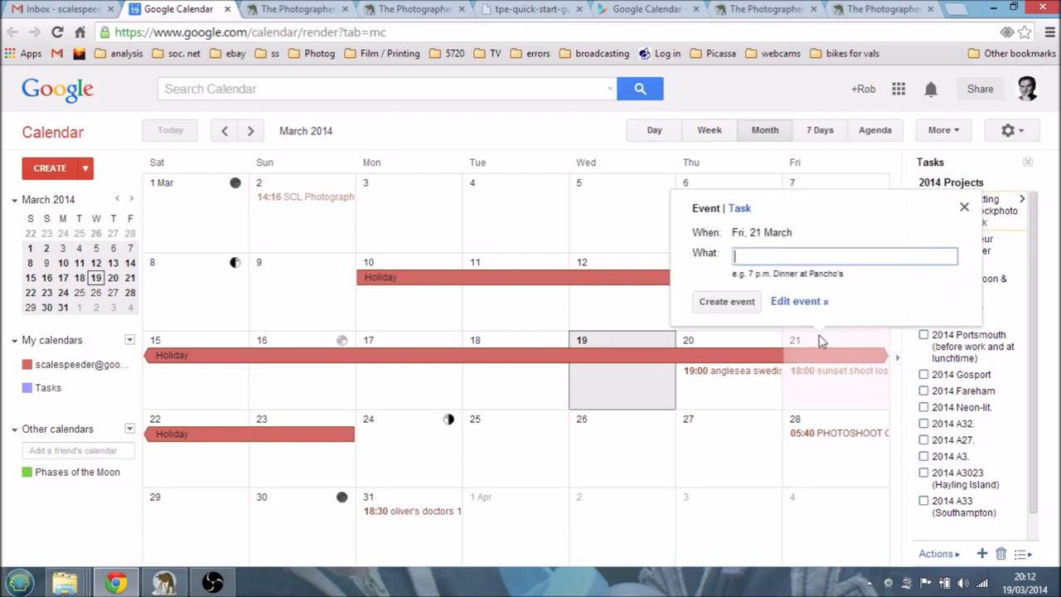
left_click(965, 207)
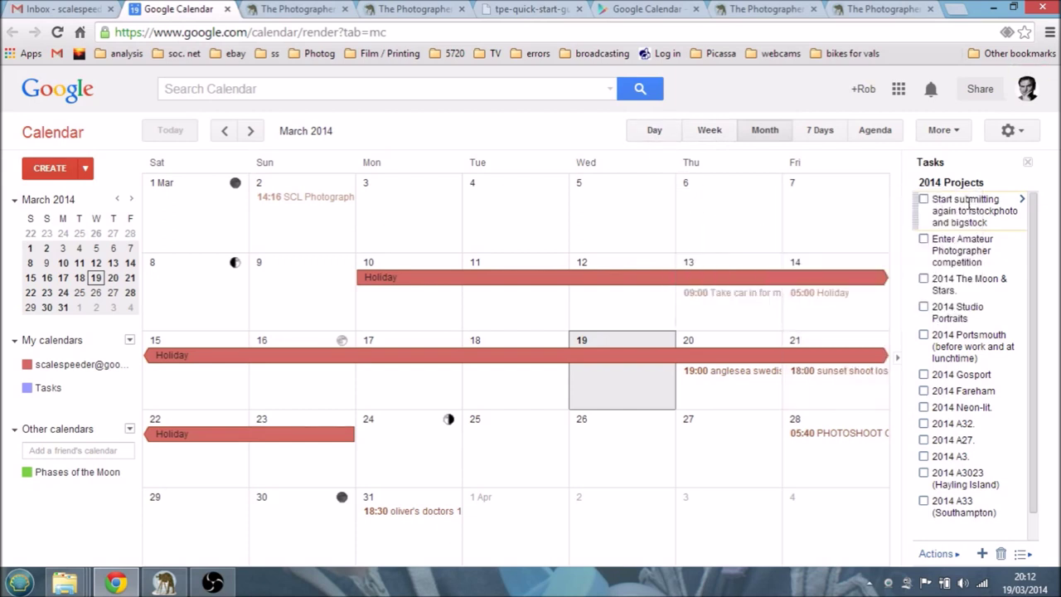
View the calendar by day, week and month, including the events in the week of 22–28 Mar 2014.
left_click(655, 133)
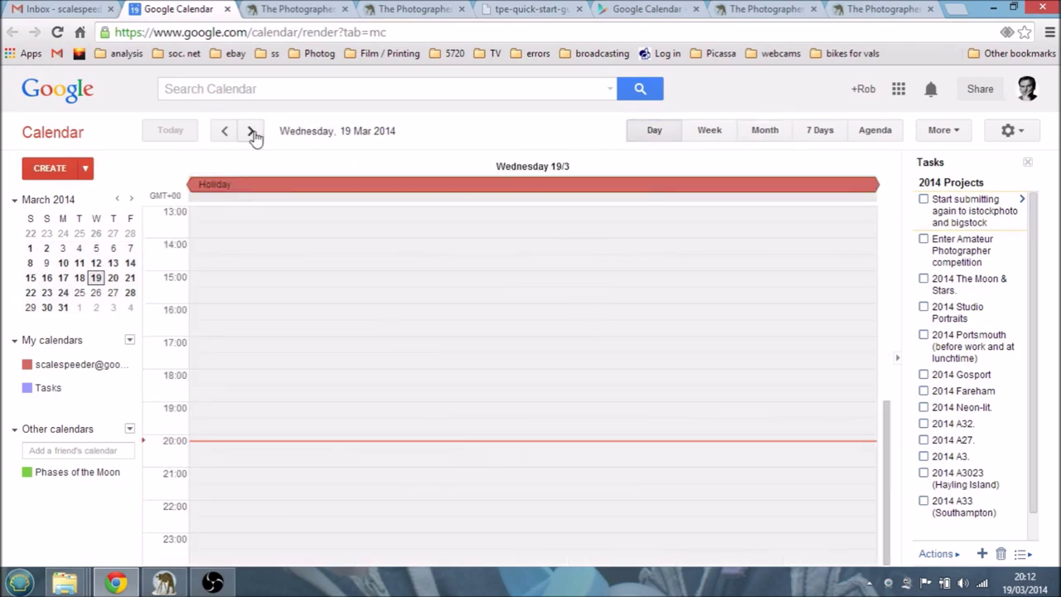
left_click(705, 132)
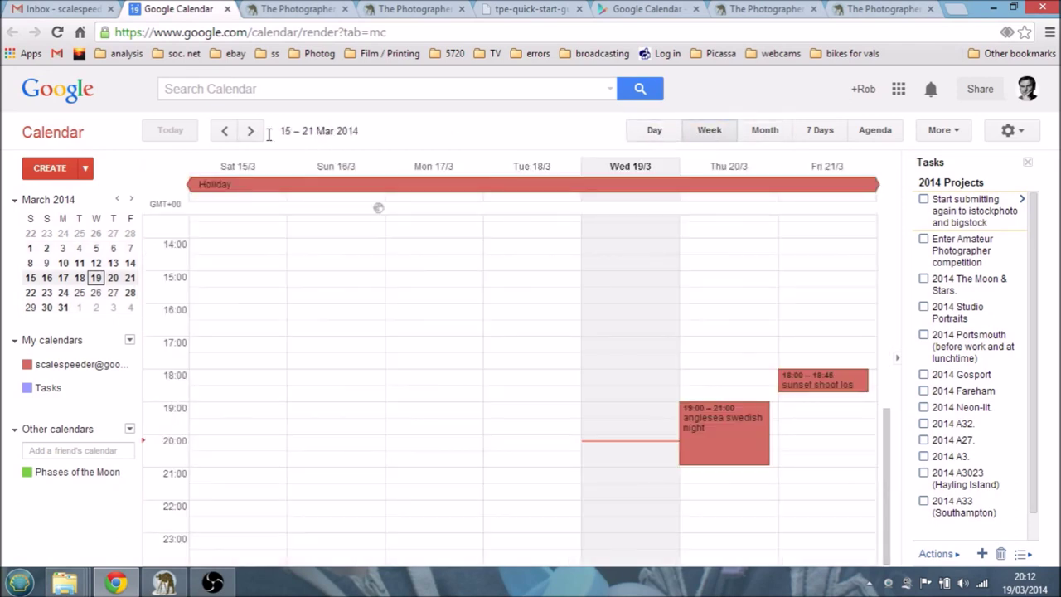
left_click(254, 131)
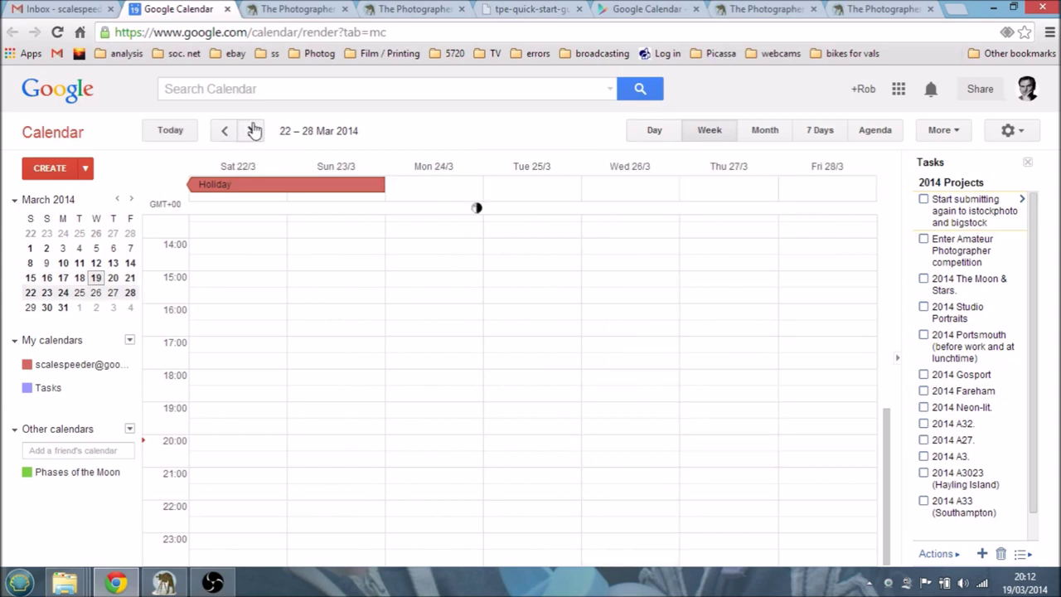
left_click_drag(888, 464, 854, 283)
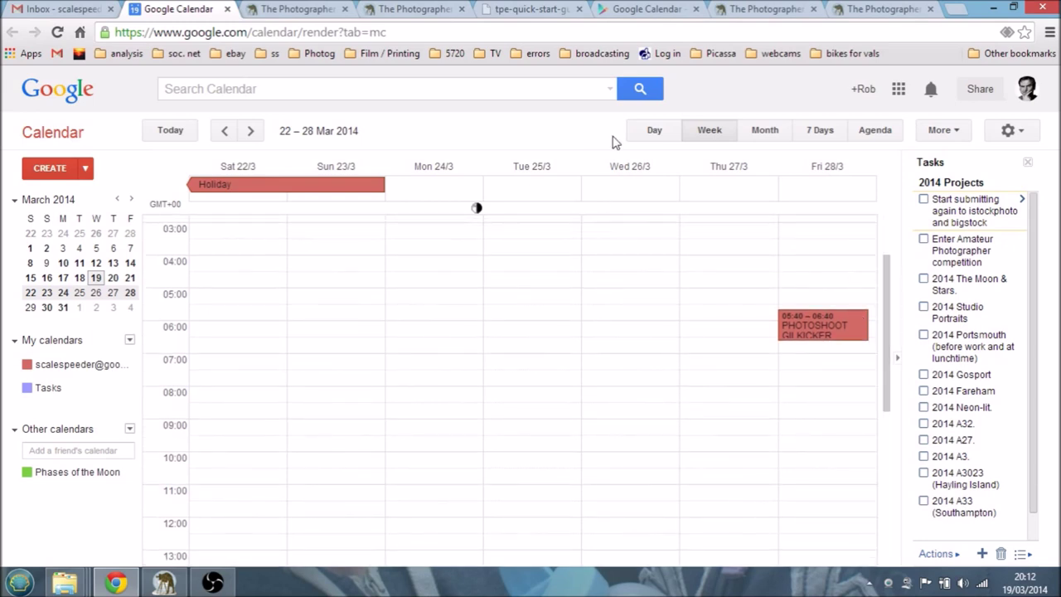
left_click(773, 134)
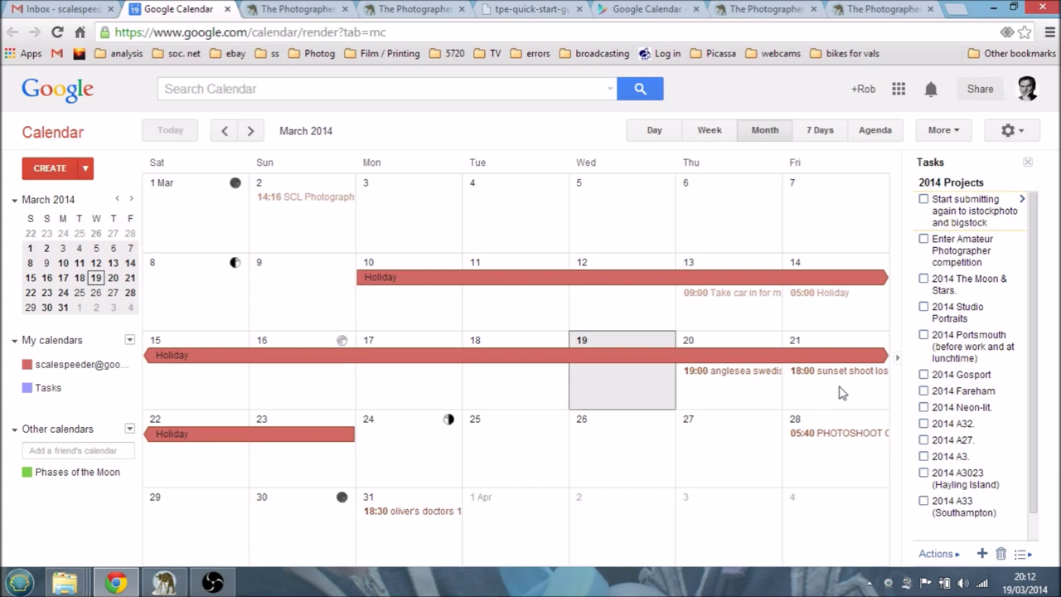
left_click(706, 133)
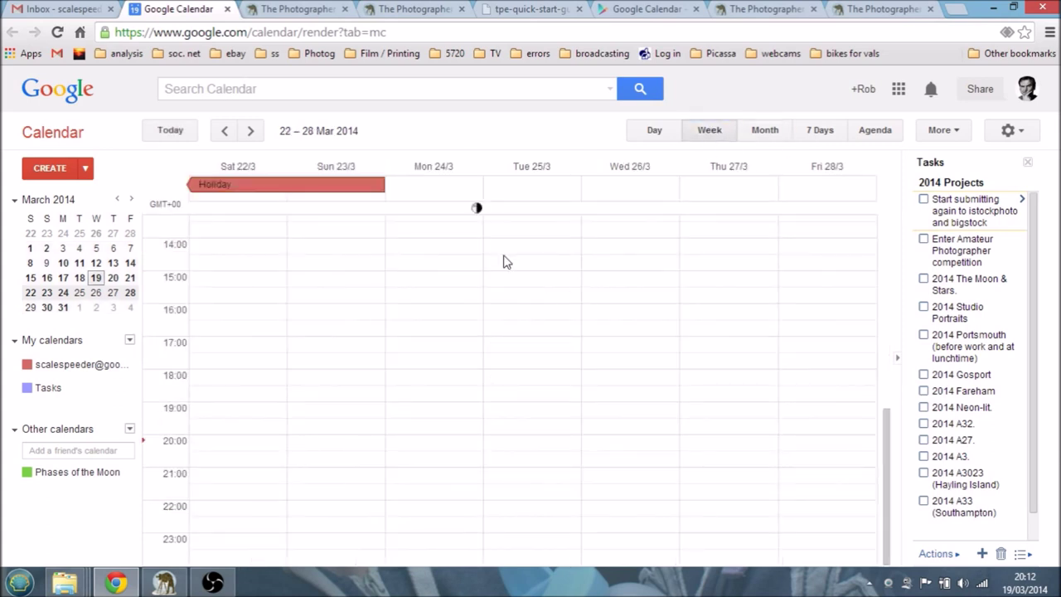
Open the "sunset shoot los" event from the week of 15–21 Mar 2014 and show its location on the map.
left_click(222, 131)
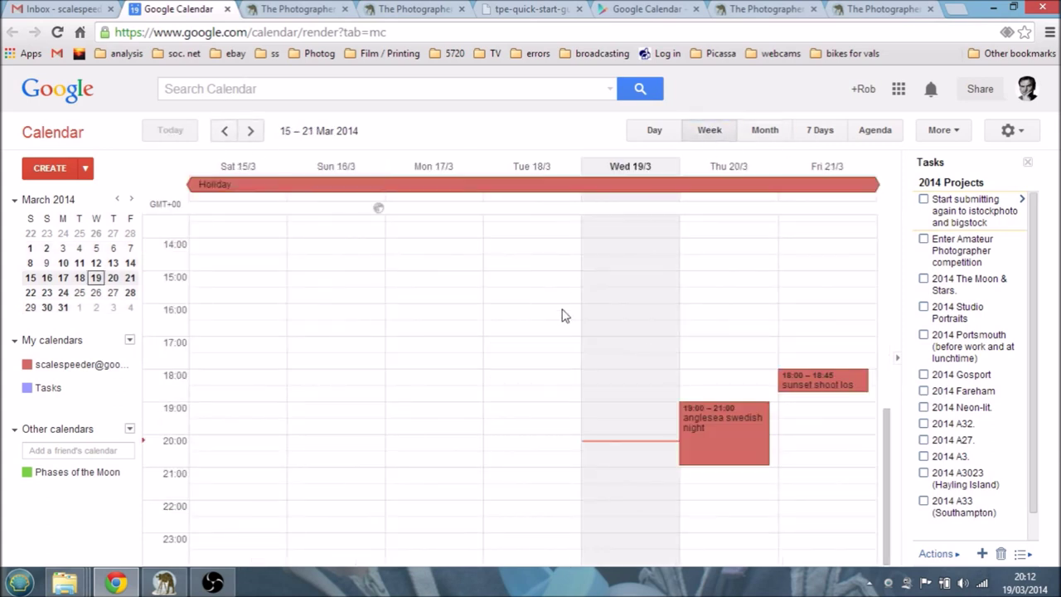
left_click(823, 386)
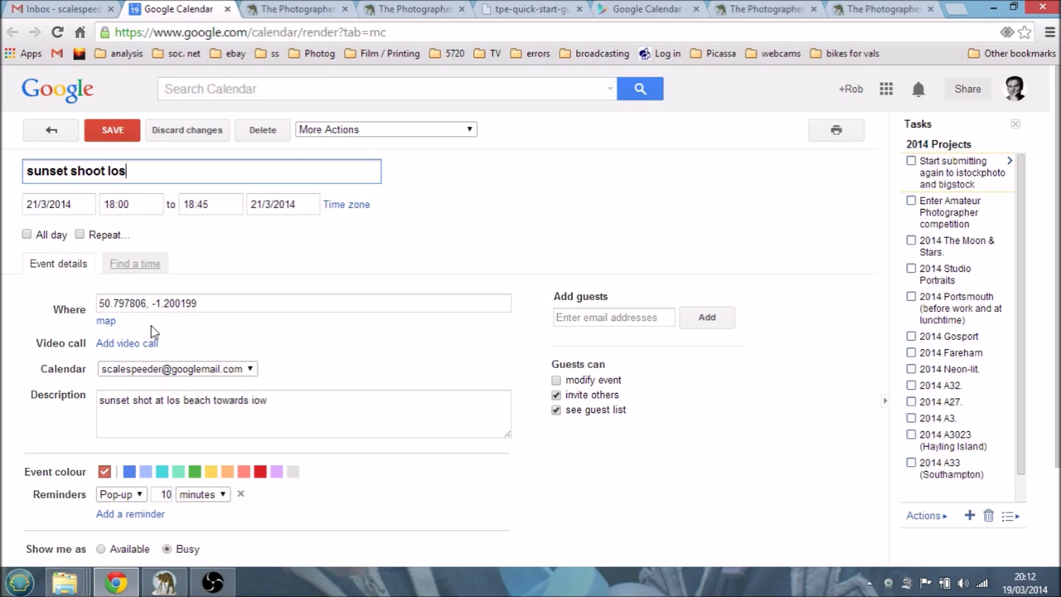
left_click(106, 321)
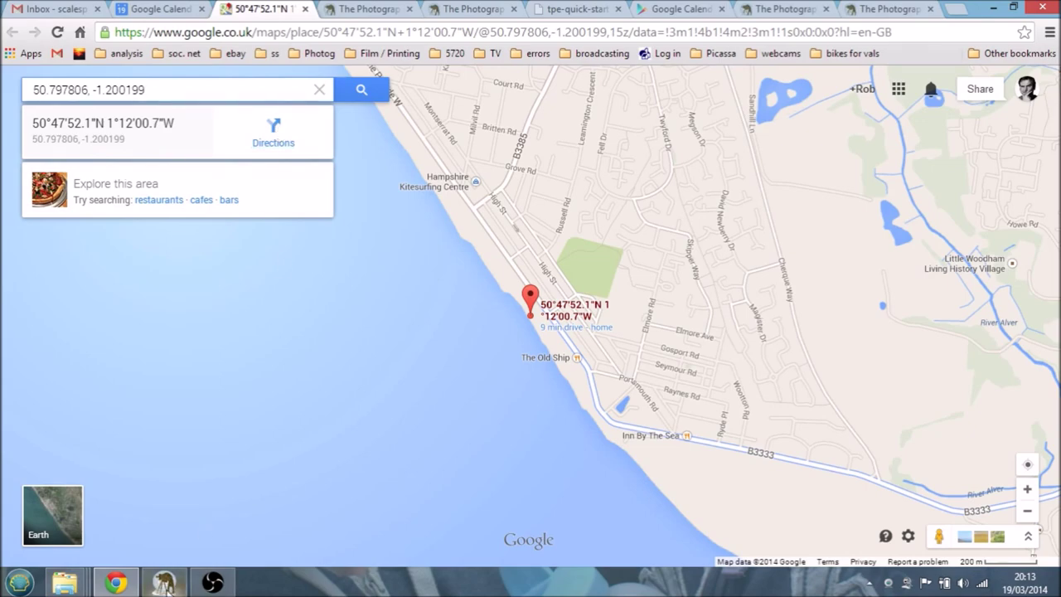
Switch to The Photographer's Ephemeris and check the twilight and details views for the Lee-on-the-Solent marker on 21 Mar 2014.
left_click(164, 584)
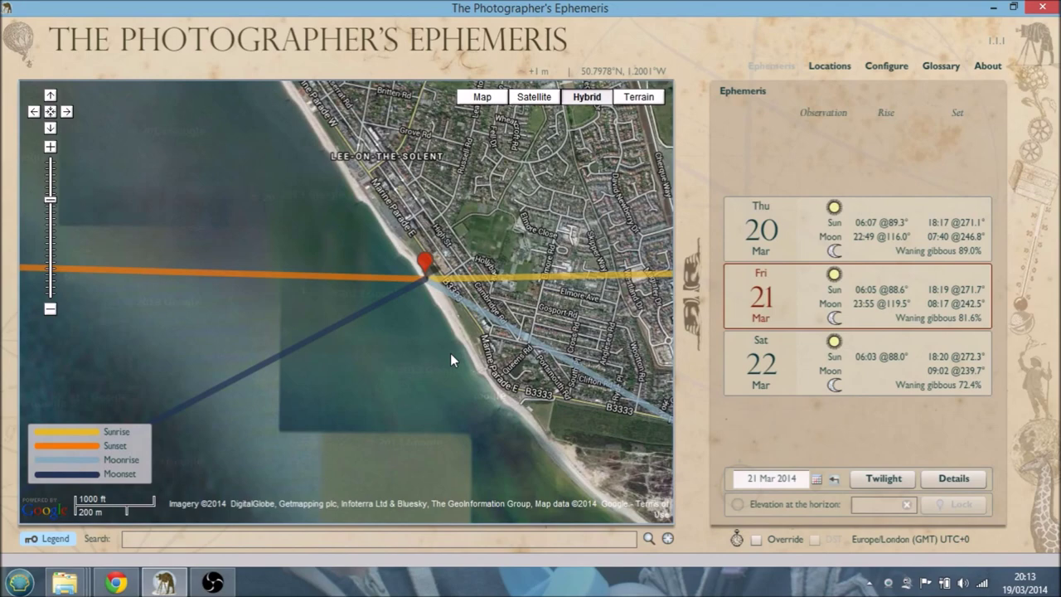
left_click(50, 308)
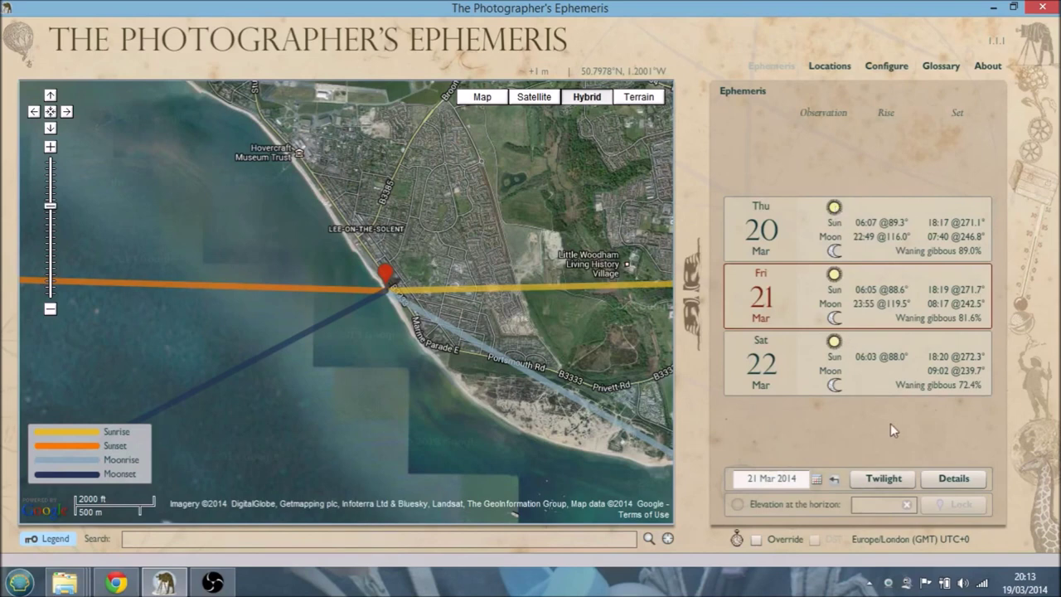
left_click(899, 480)
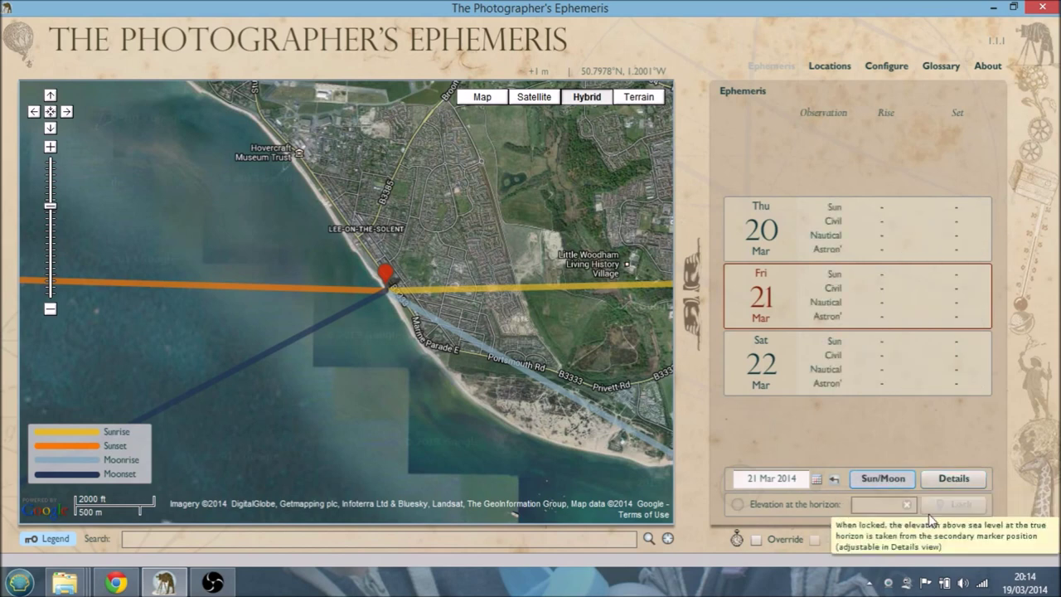
left_click(887, 477)
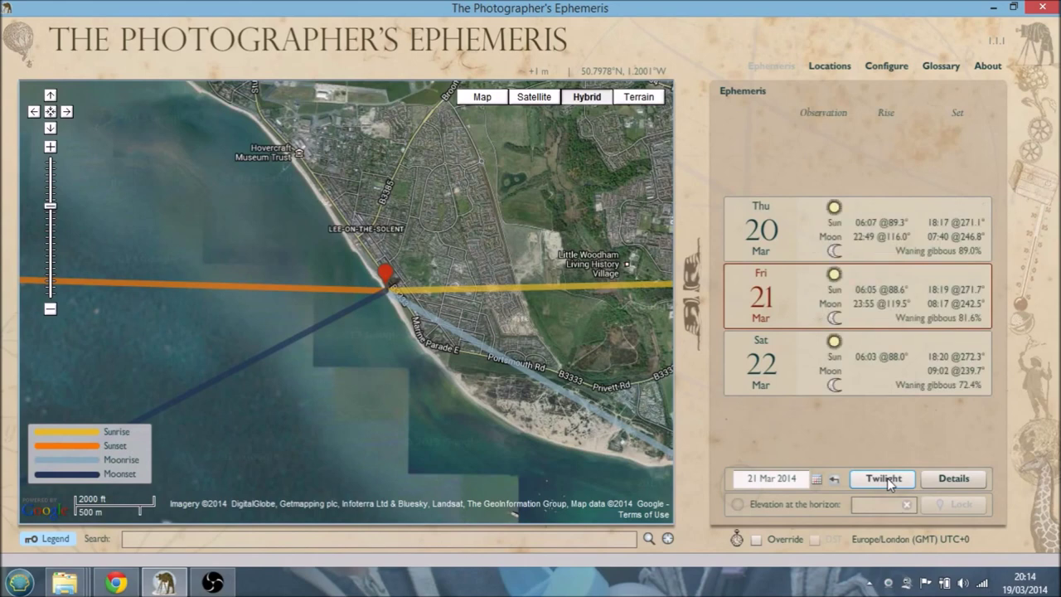
left_click(937, 478)
left_click(938, 478)
Read the glossary entries on the horizon and time zone, and return to the ephemeris data.
left_click(939, 66)
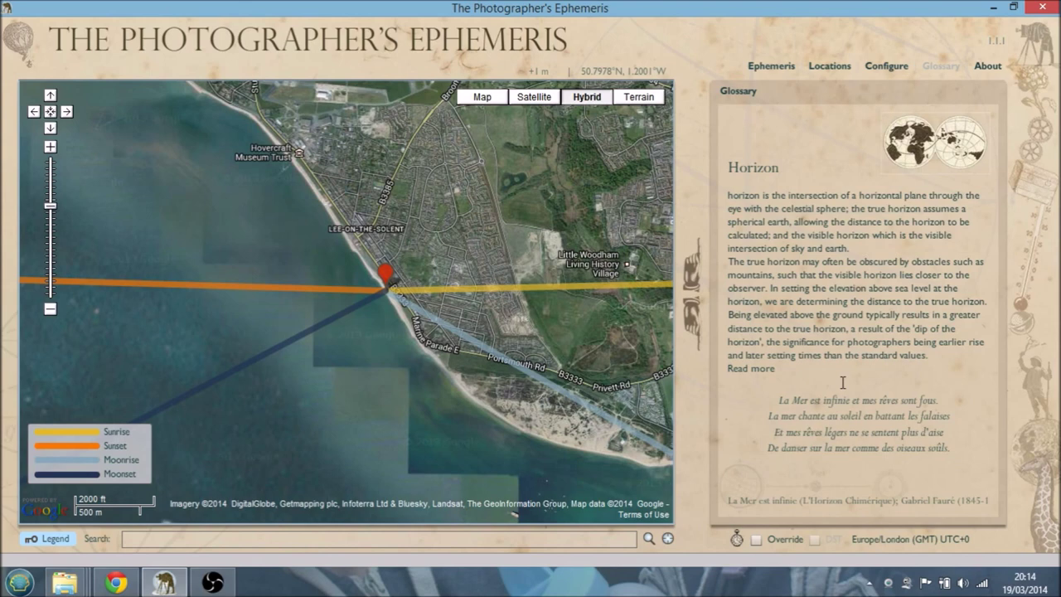
scroll(841, 382, "up", 1)
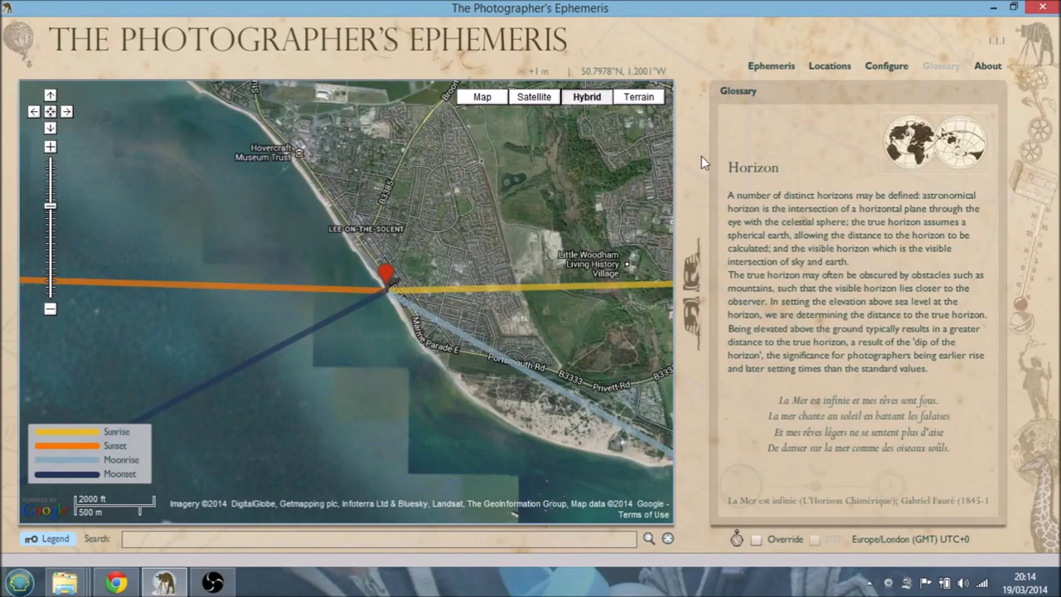
left_click(773, 66)
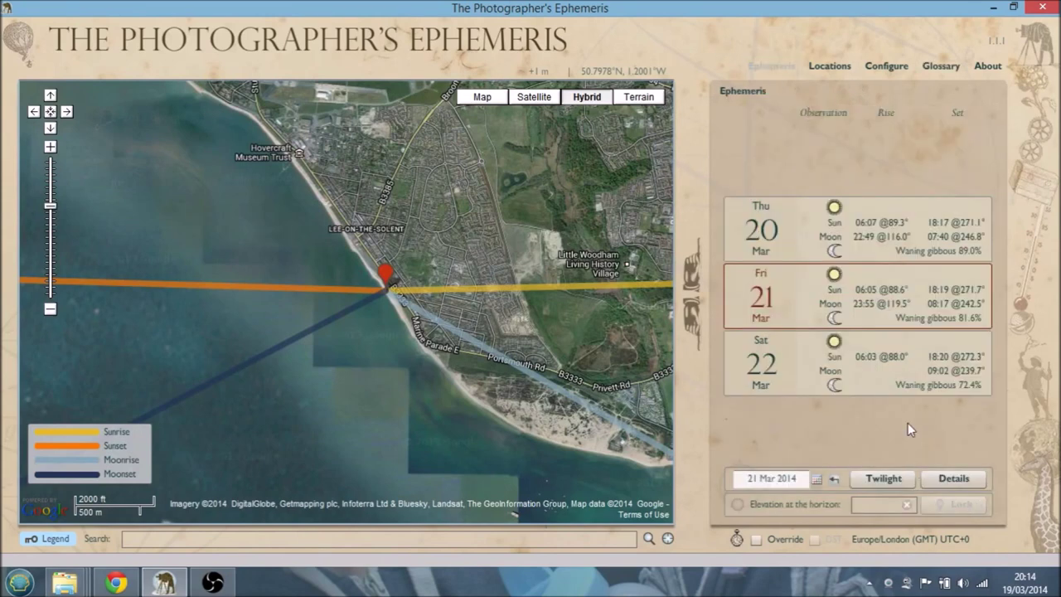
left_click(940, 66)
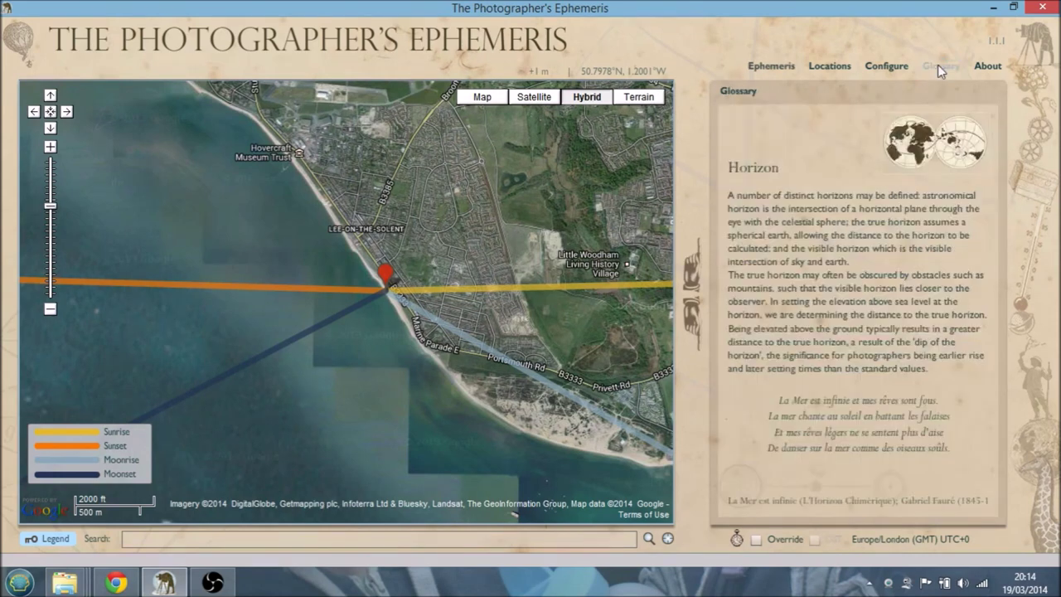
left_click(771, 66)
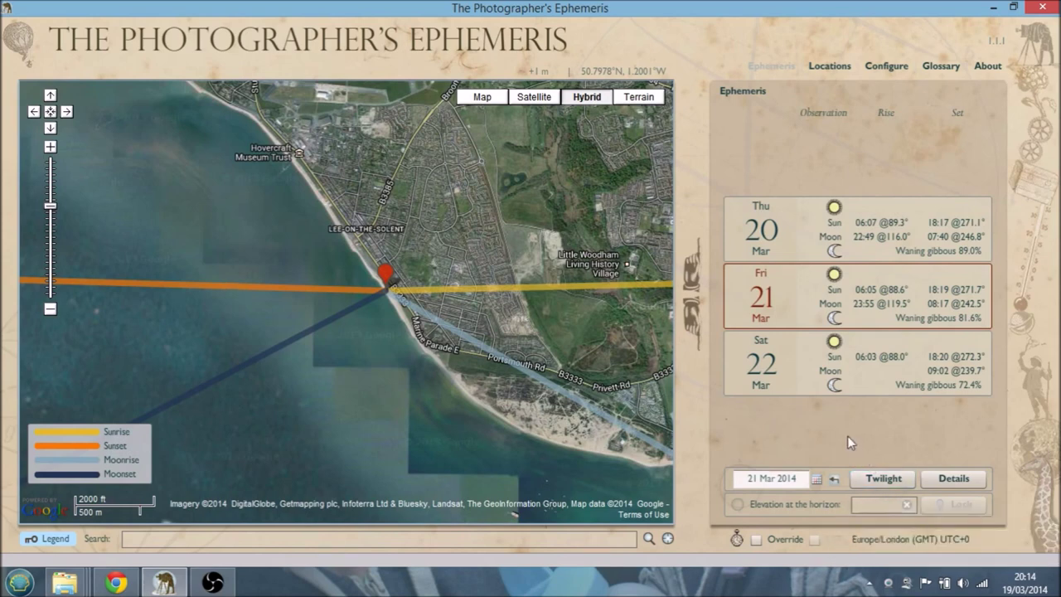
left_click(912, 543)
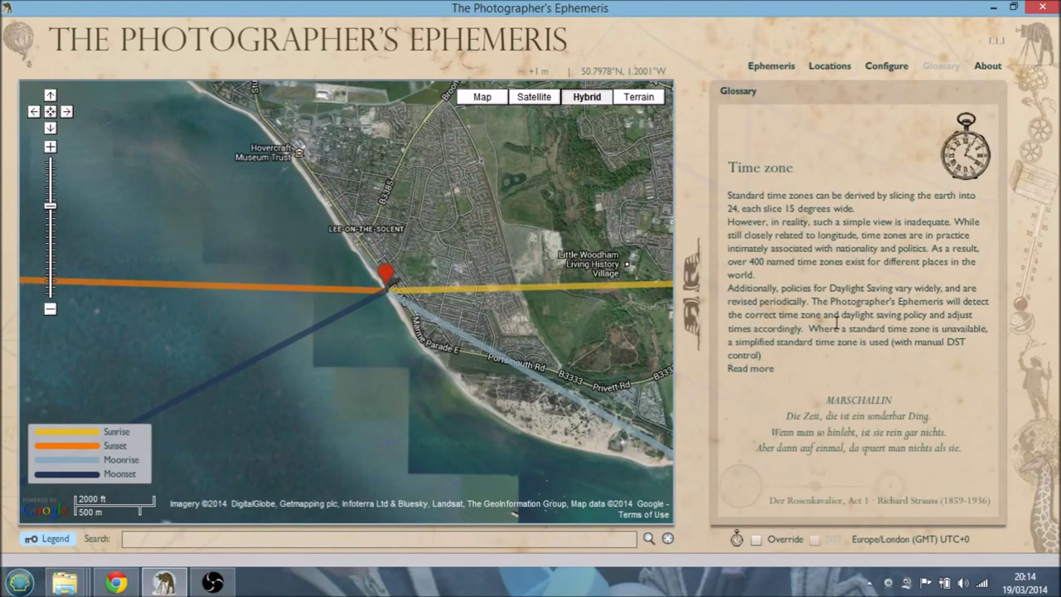
left_click(771, 66)
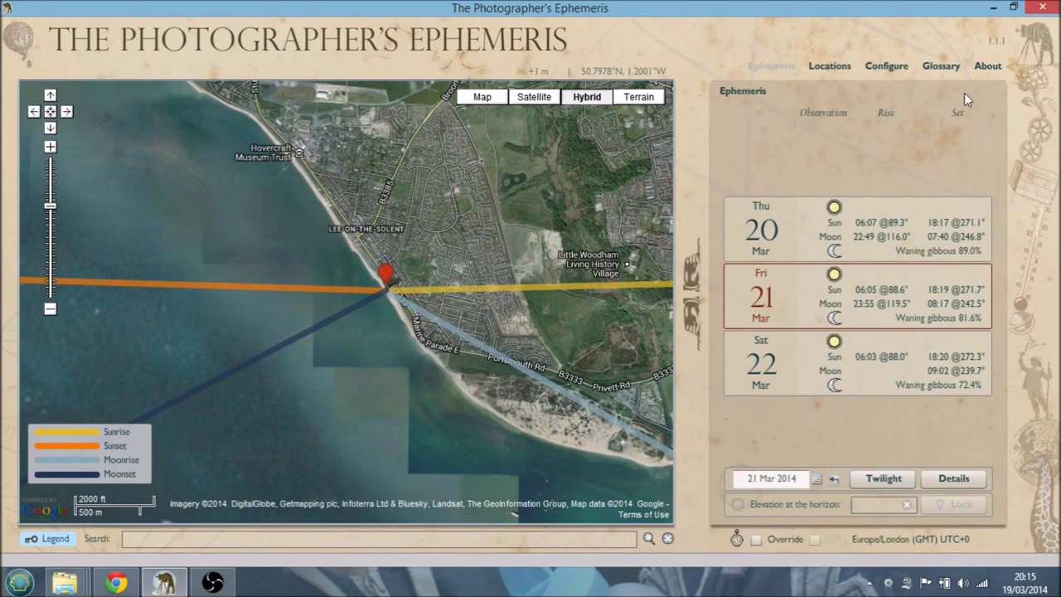
left_click(940, 67)
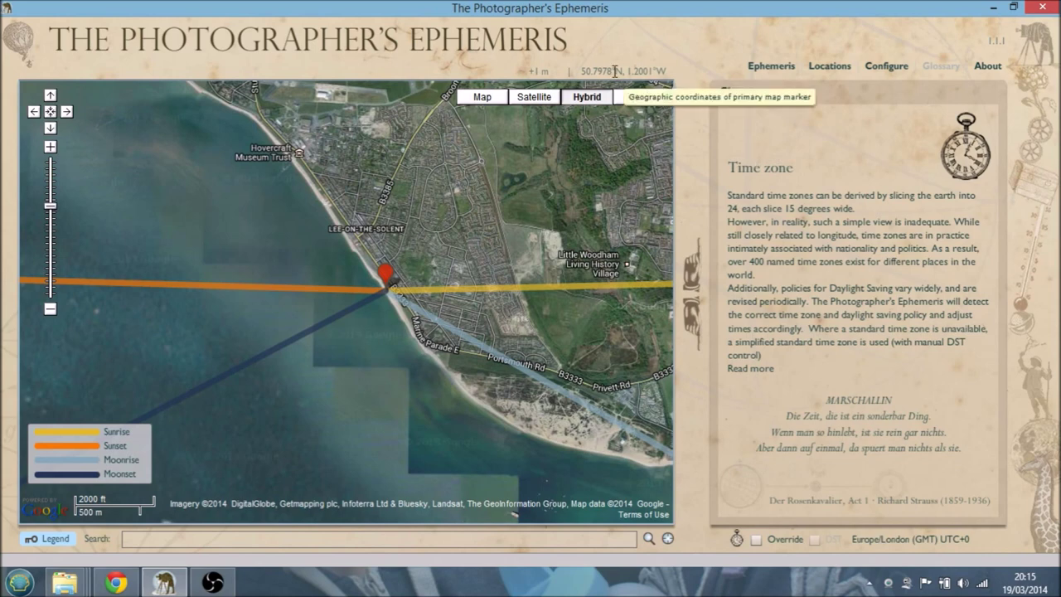
left_click(754, 68)
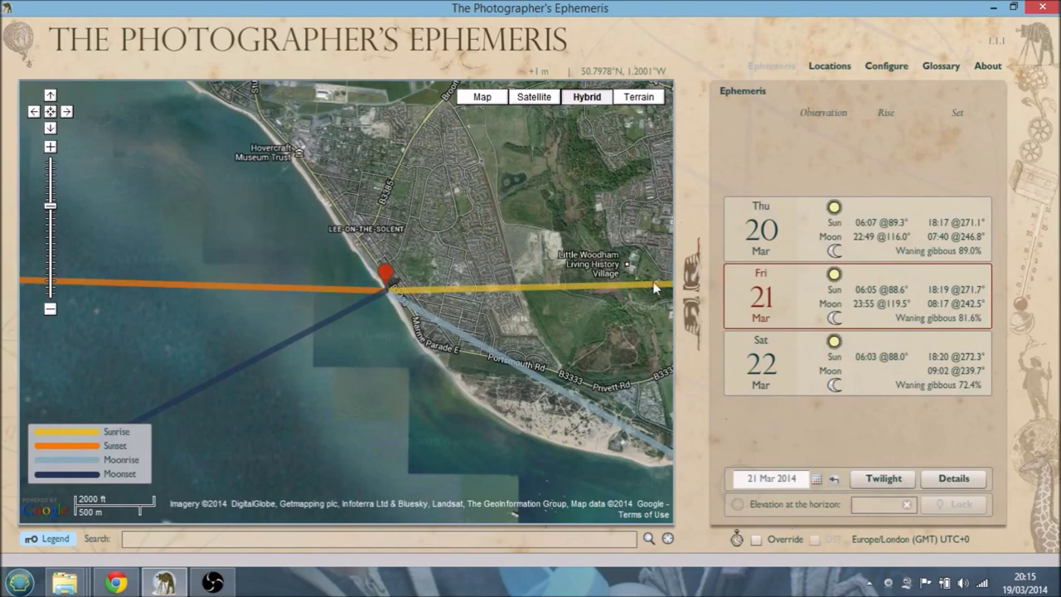
Reset the date to today, 19 Mar 2014, and place the marker at Gosport, west of the Portsmouth Harbour entrance.
left_click(833, 479)
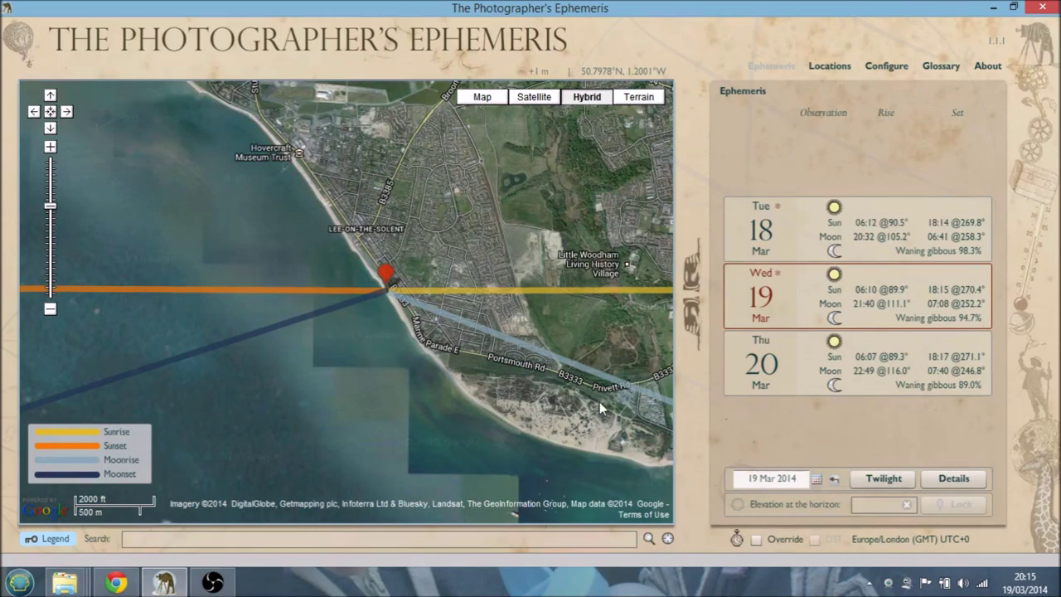
left_click_drag(613, 352, 251, 304)
left_click_drag(390, 333, 169, 305)
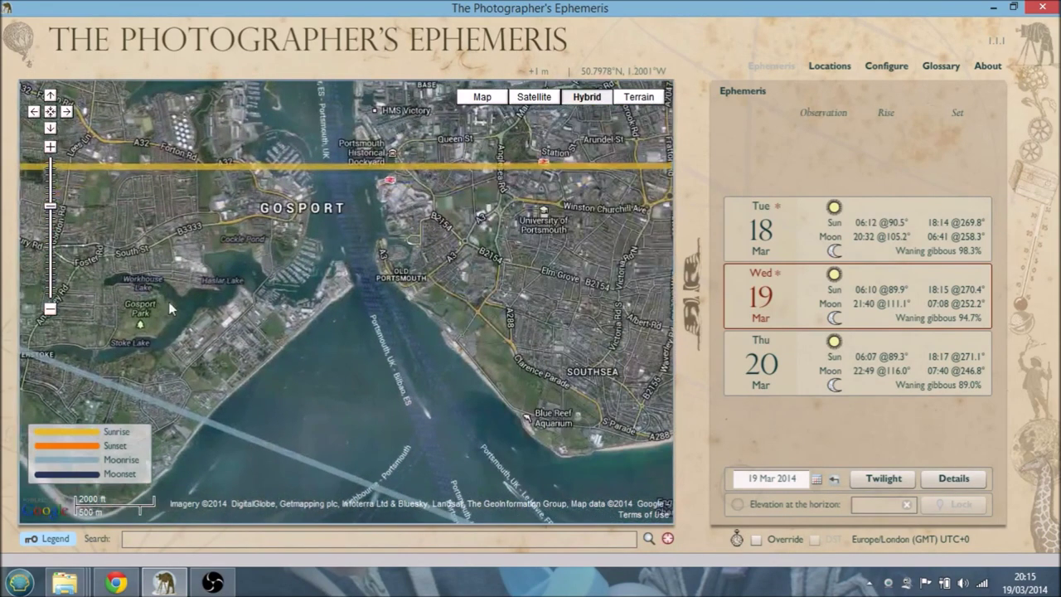
left_click_drag(342, 243, 383, 314)
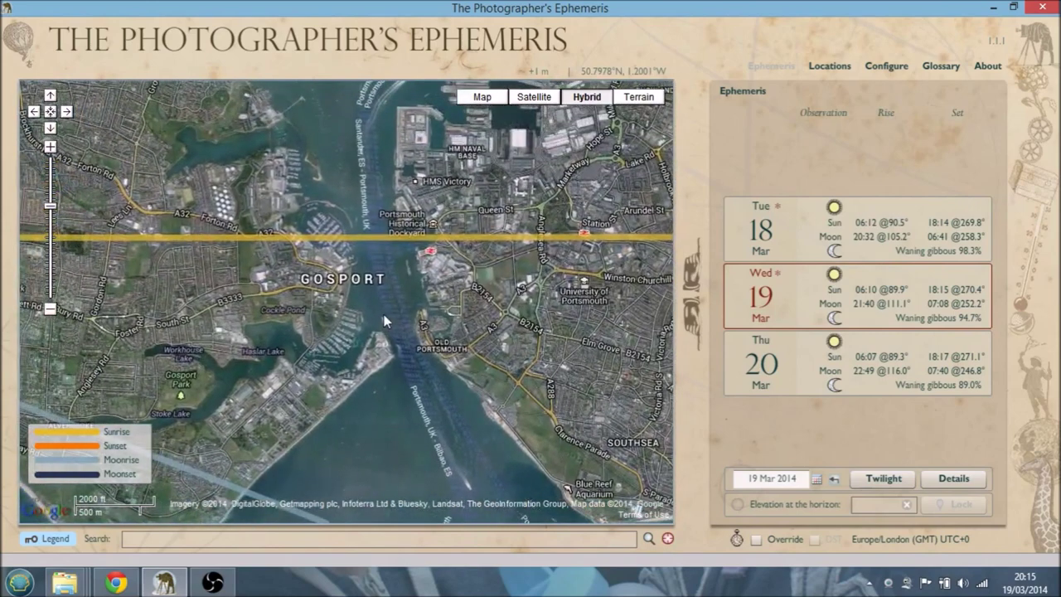
left_click(668, 539)
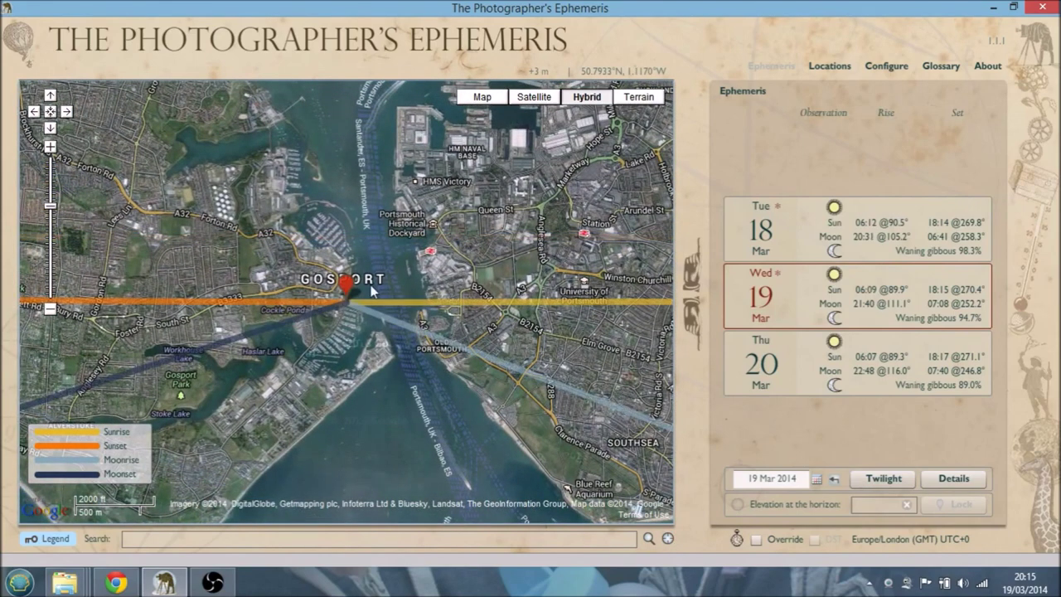
Move the marker onto the Gosport waterfront just north of the ferry pier, at about 50.7954°N, 1.1166°W.
left_click_drag(354, 292, 354, 270)
left_click(50, 146)
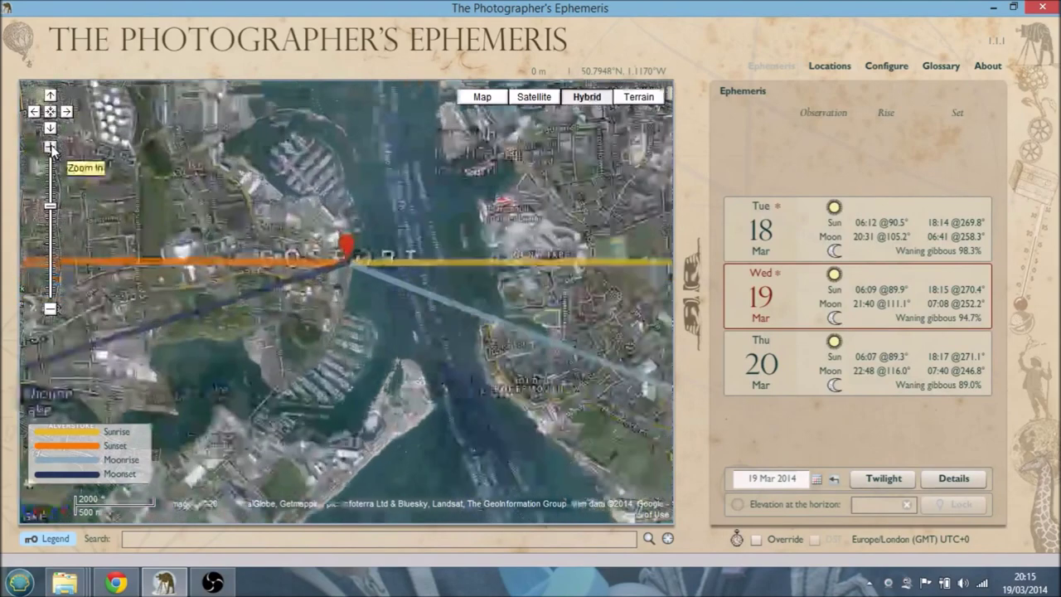
left_click(50, 146)
left_click_drag(300, 278, 160, 386)
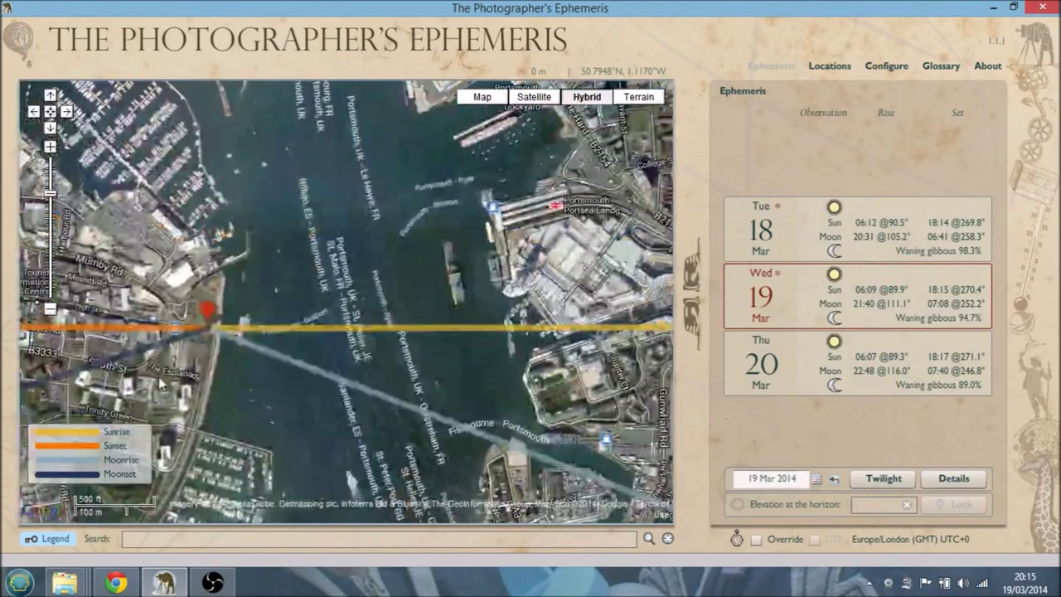
left_click_drag(209, 330, 222, 283)
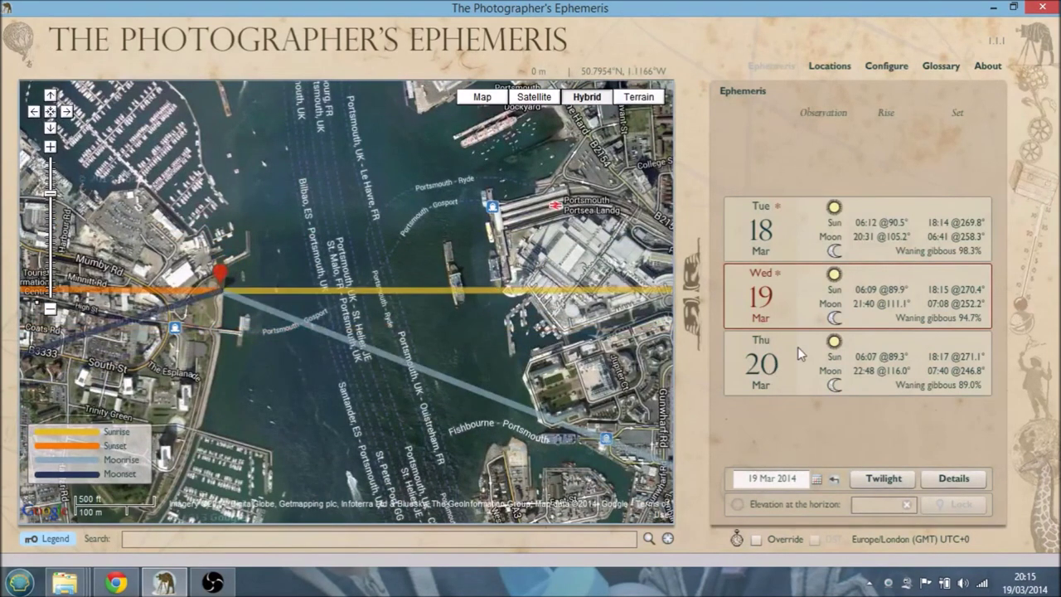
Show the detailed sun and moon data for 20 Mar 2014 and set the time to 09:01.
left_click(691, 319)
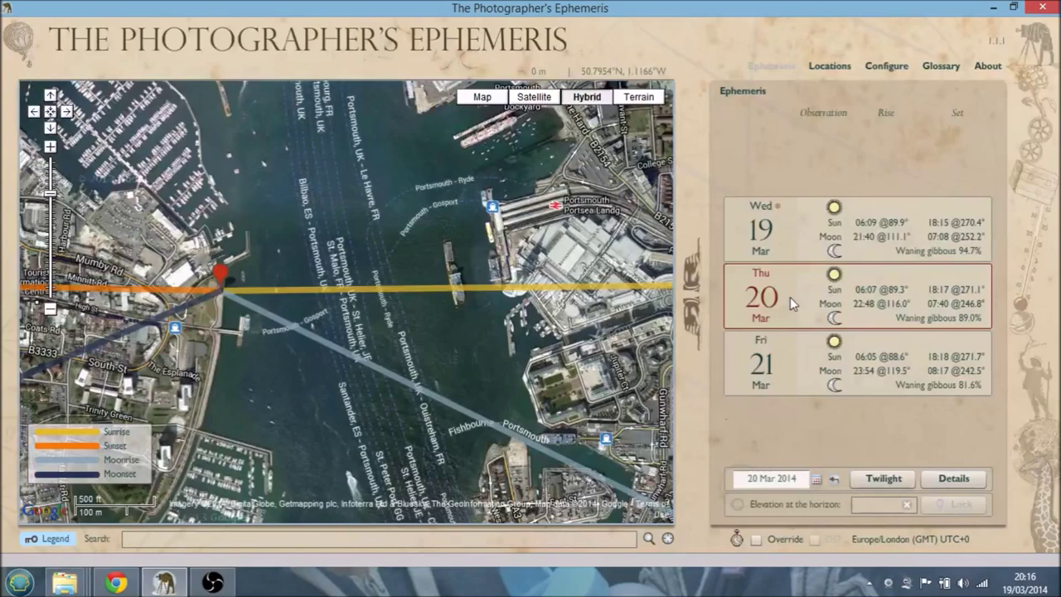
left_click(955, 479)
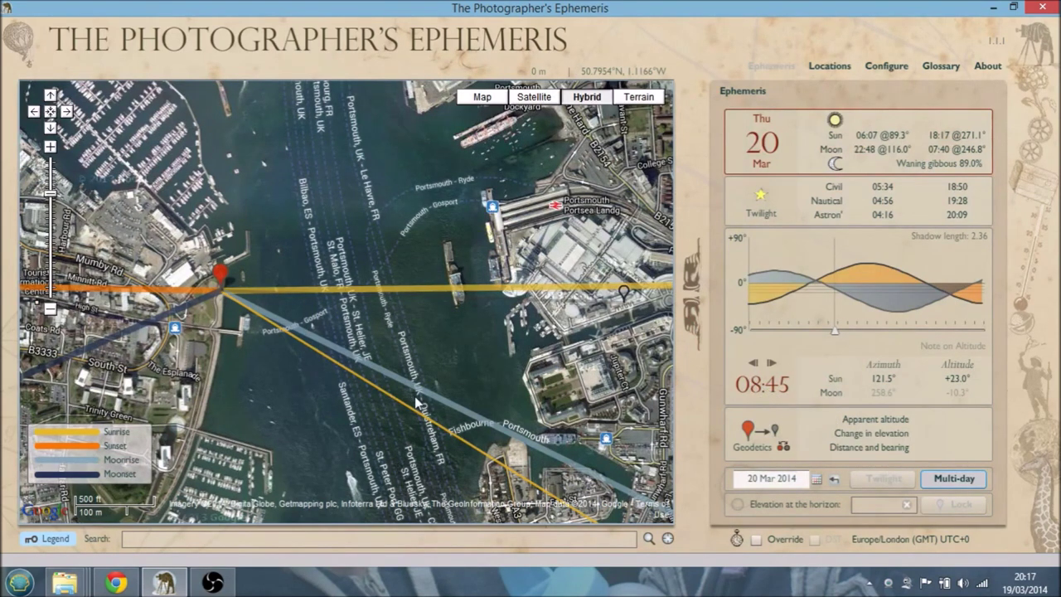
mouse_move(836, 333)
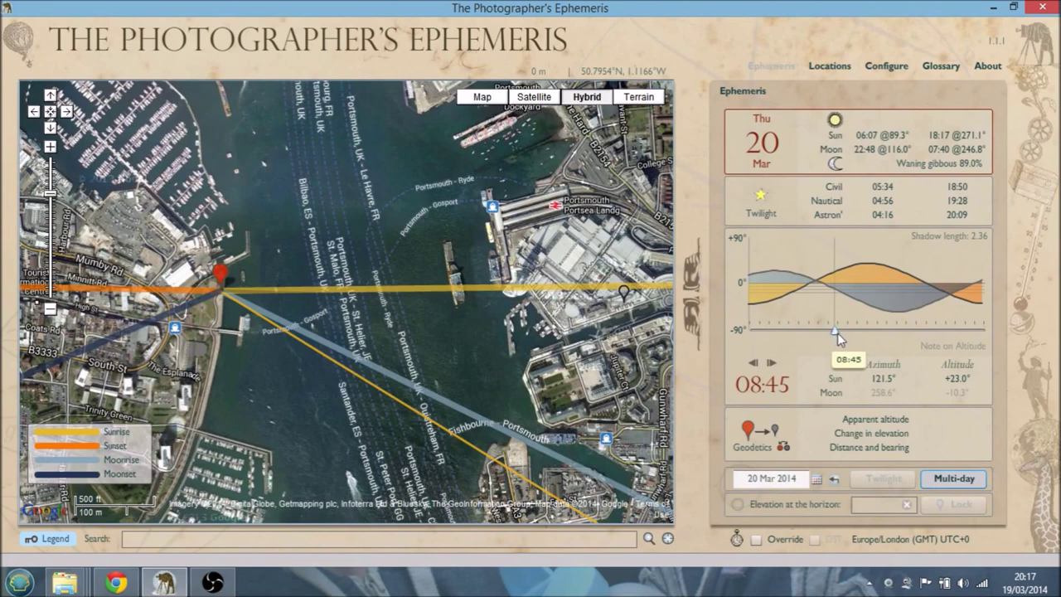
left_click(835, 334)
mouse_move(835, 334)
left_mouse_down()
mouse_move(815, 340)
mouse_move(838, 336)
left_mouse_up()
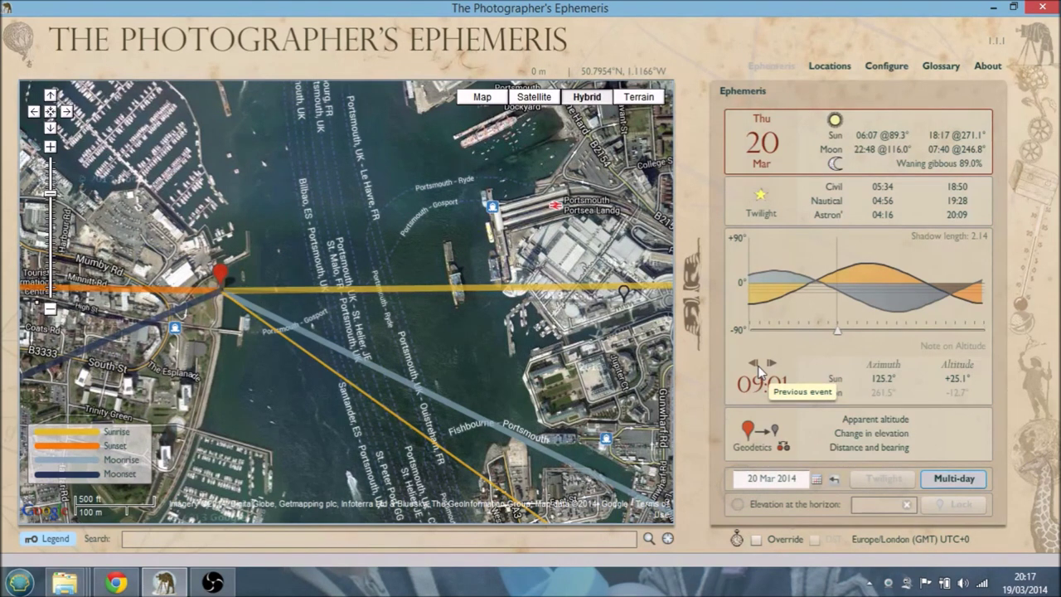
mouse_move(838, 335)
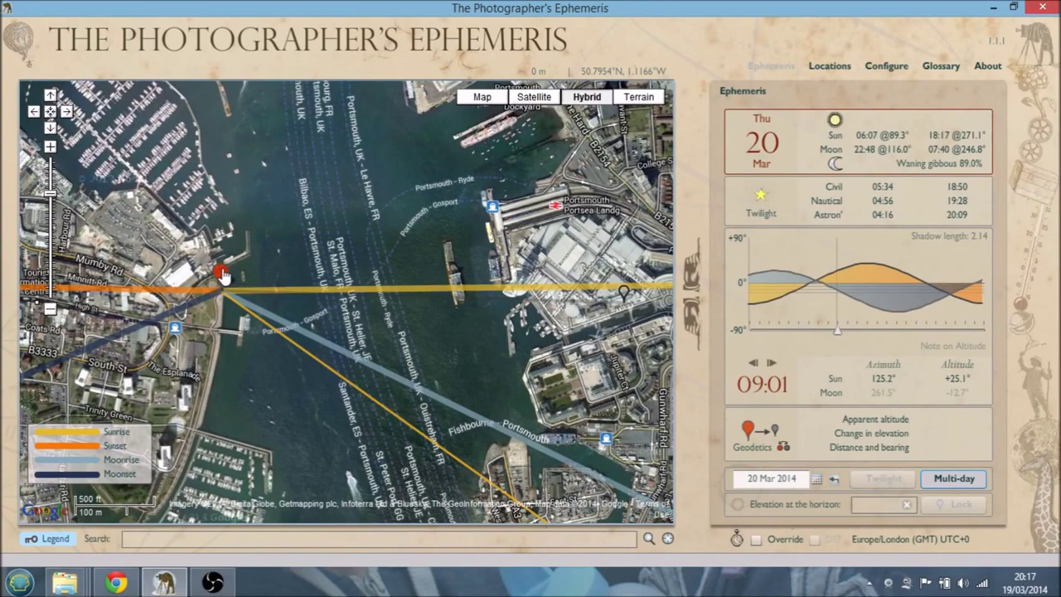
Nudge the marker slightly north along the Gosport waterfront and advance the date to 31 Mar 2014.
mouse_move(223, 277)
left_mouse_down()
mouse_move(224, 250)
mouse_move(224, 272)
left_mouse_up()
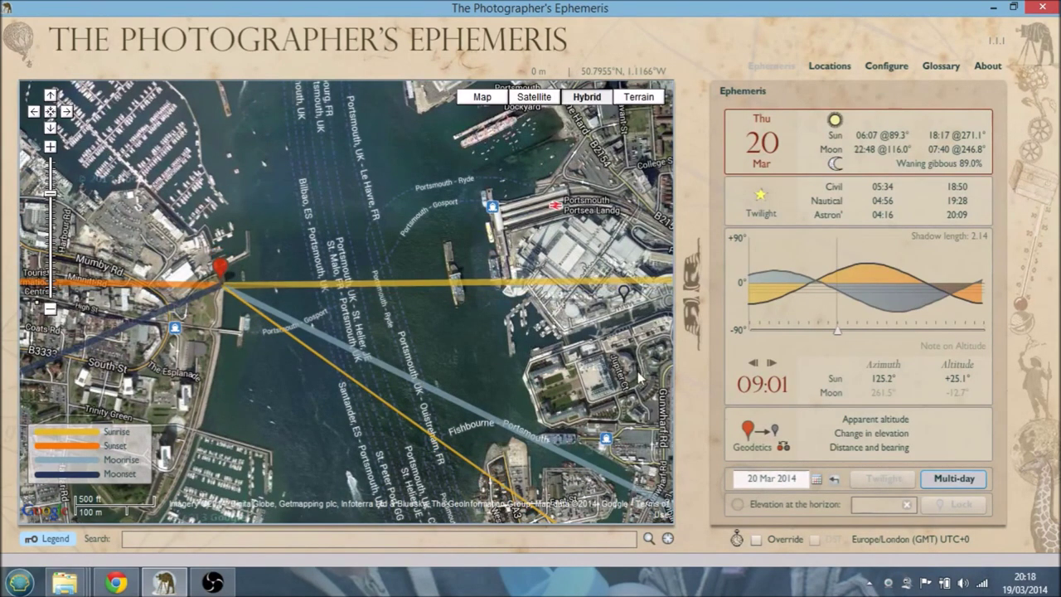
left_click(693, 315)
left_click(692, 315)
left_click(693, 315)
left_click(692, 315)
left_click(693, 315)
left_click(694, 324)
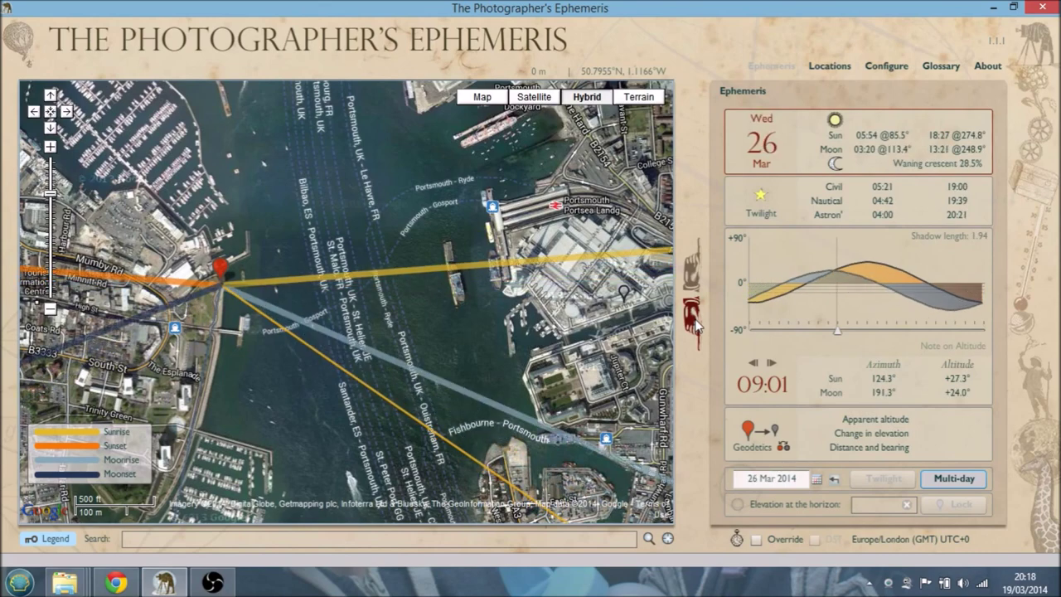
left_click(695, 323)
left_click(694, 323)
left_click(695, 323)
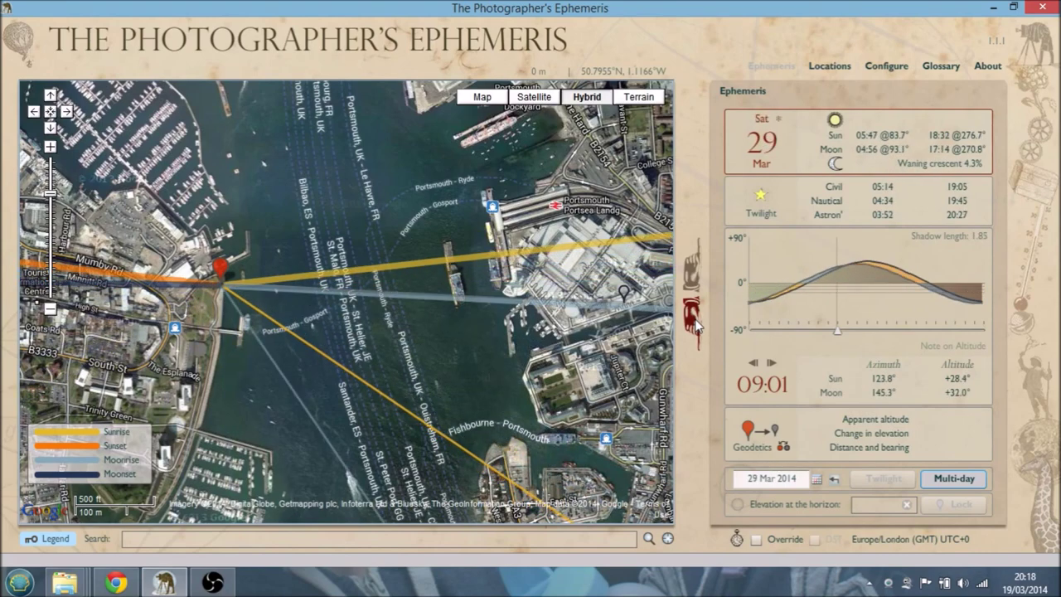
left_click(694, 323)
left_click(694, 323)
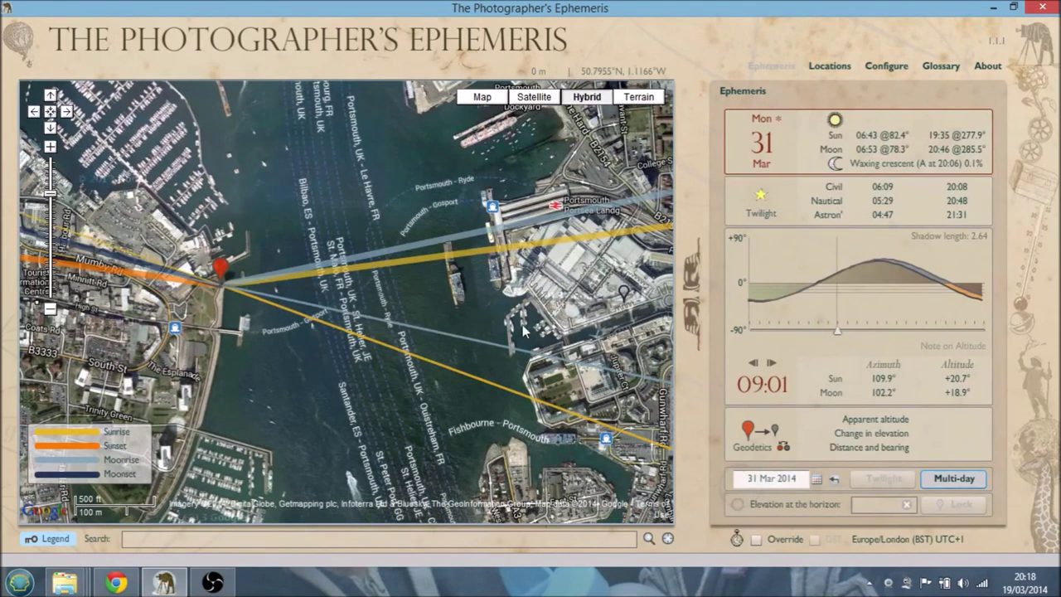
Set the date to 30 Mar 2014 and advance the time to moonset at 19:32.
left_click(694, 317)
left_click(693, 264)
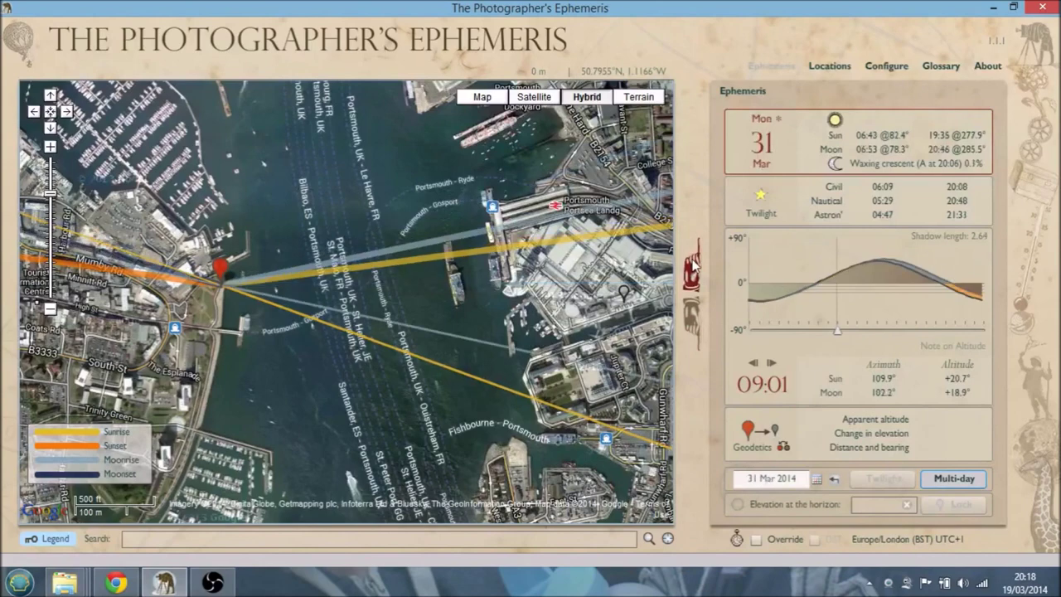
left_click(692, 263)
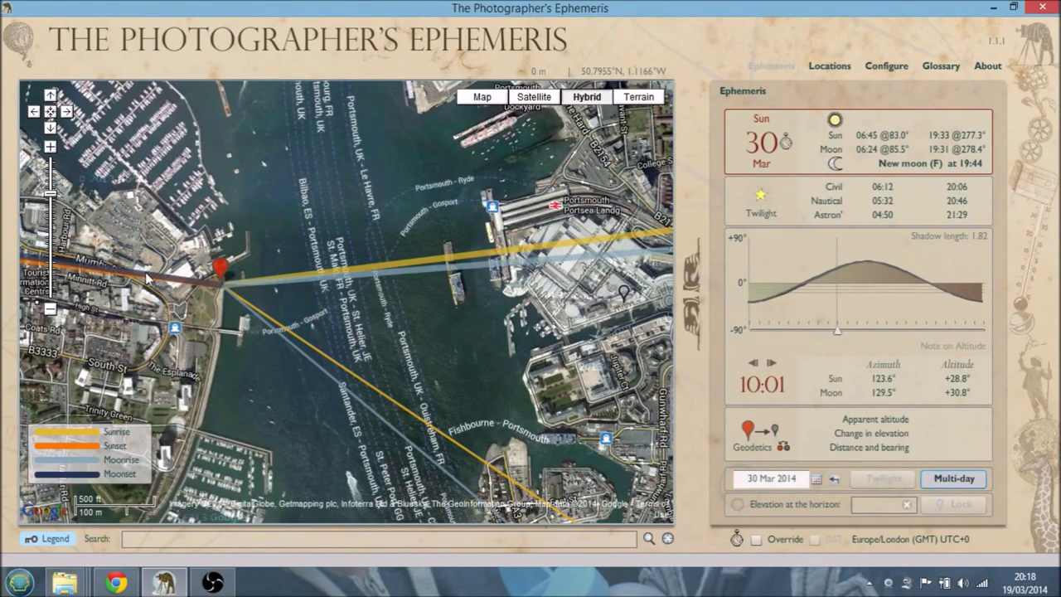
left_click(771, 364)
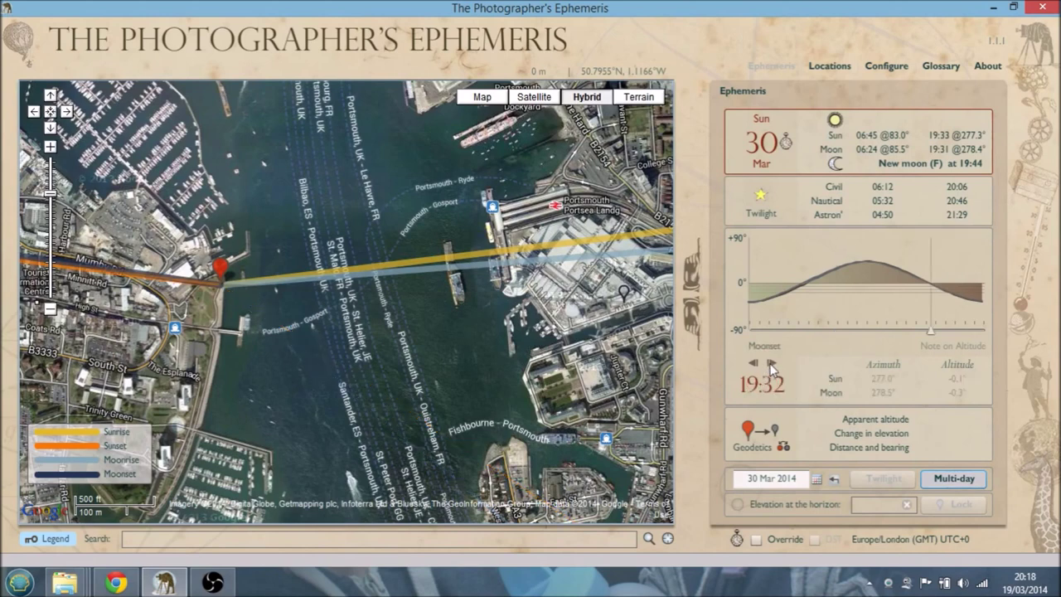
Compare the sunset light directions on 30 and 31 Mar 2014, finishing with the time at sunset on 31 Mar.
left_click(771, 365)
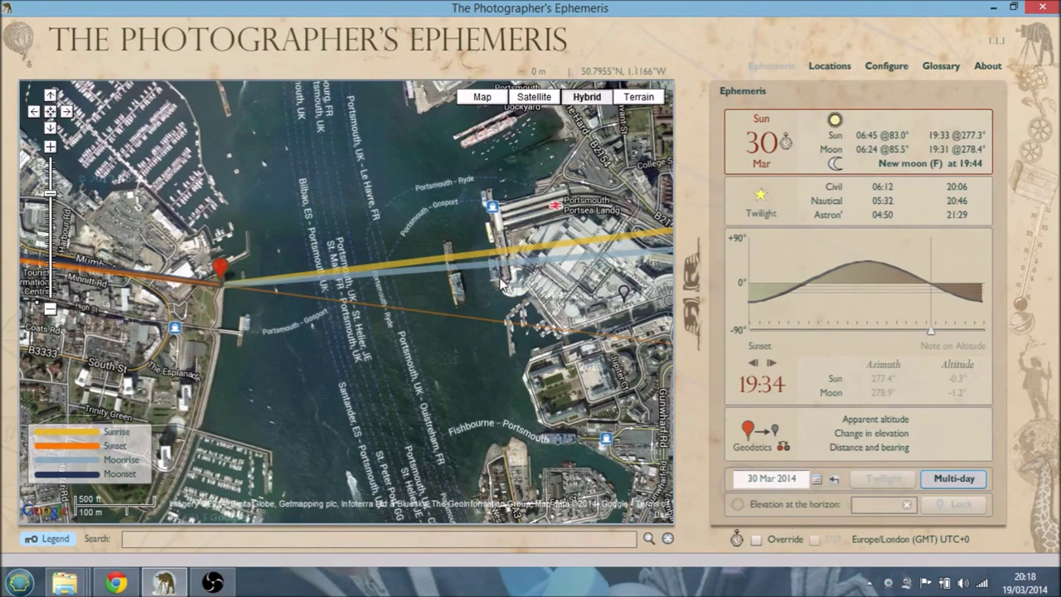
left_click(693, 312)
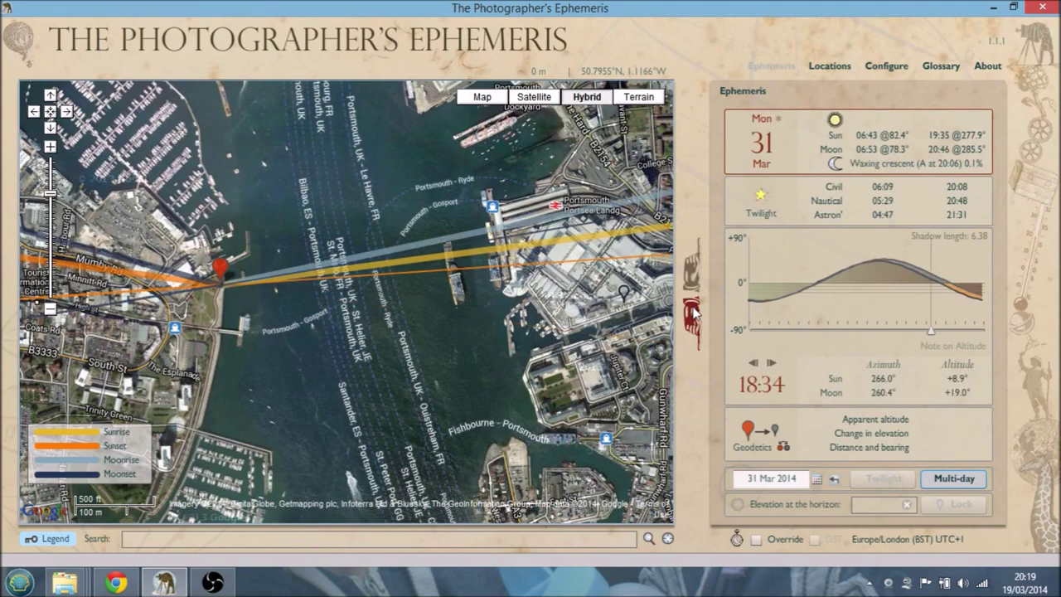
left_click(695, 312)
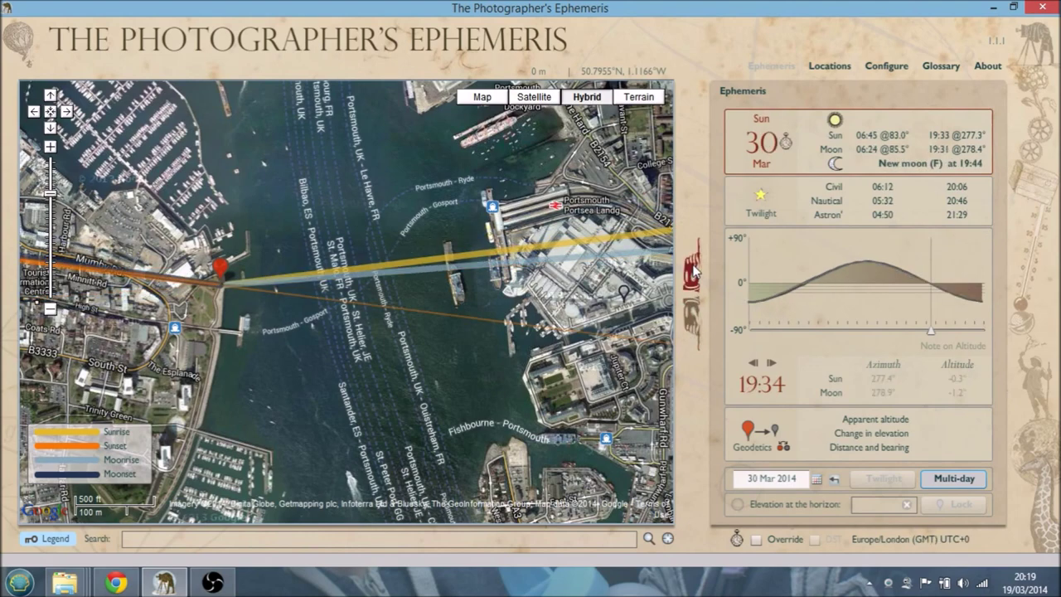
left_click(694, 312)
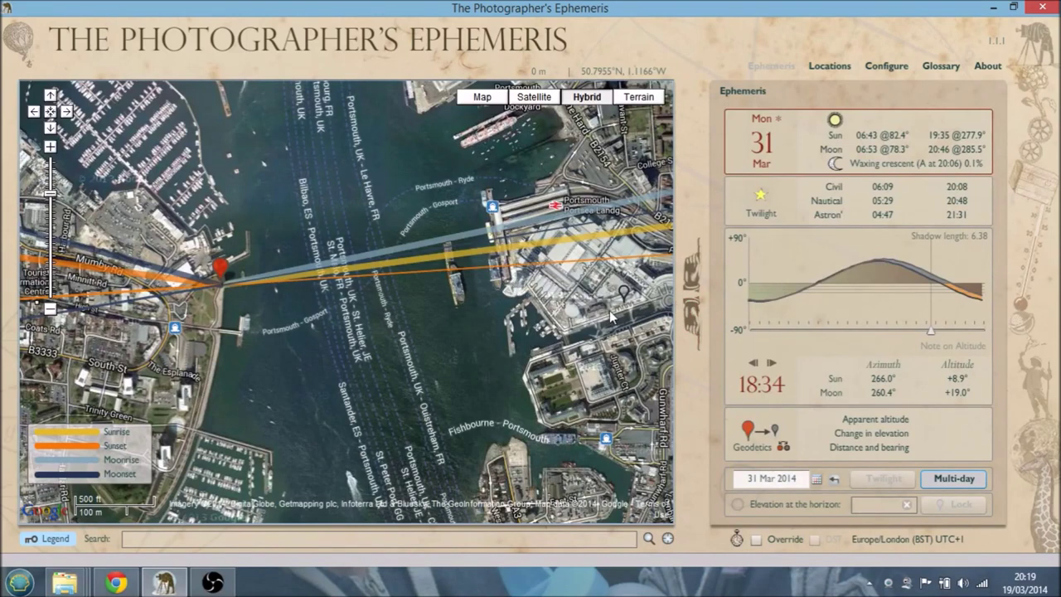
left_click(770, 363)
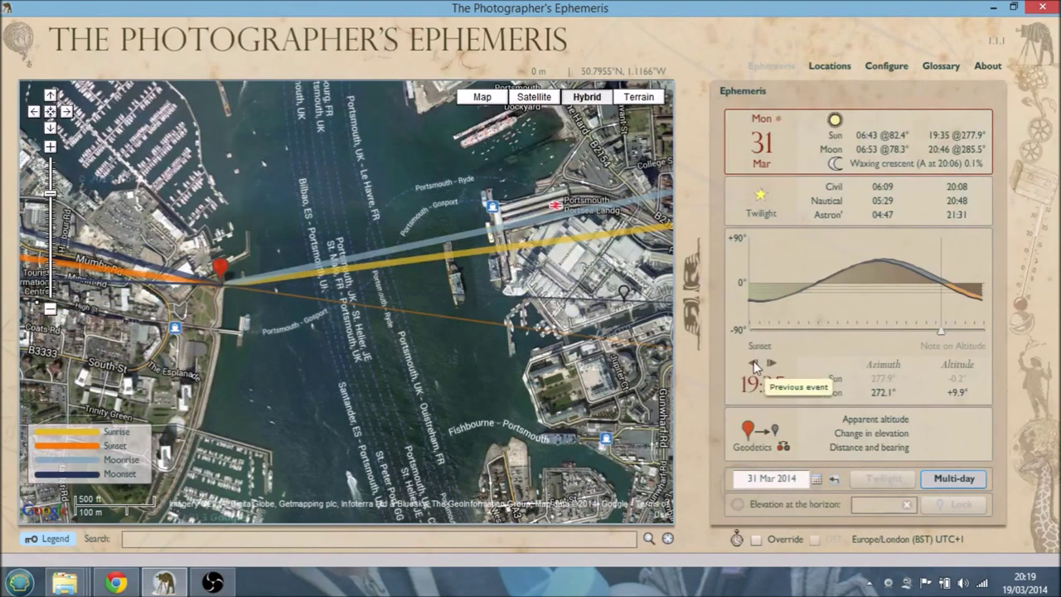
Set the date to 3 Apr 2014, check the sunset at 19:40, and move the time back to 12:14.
left_click(693, 323)
left_click(693, 324)
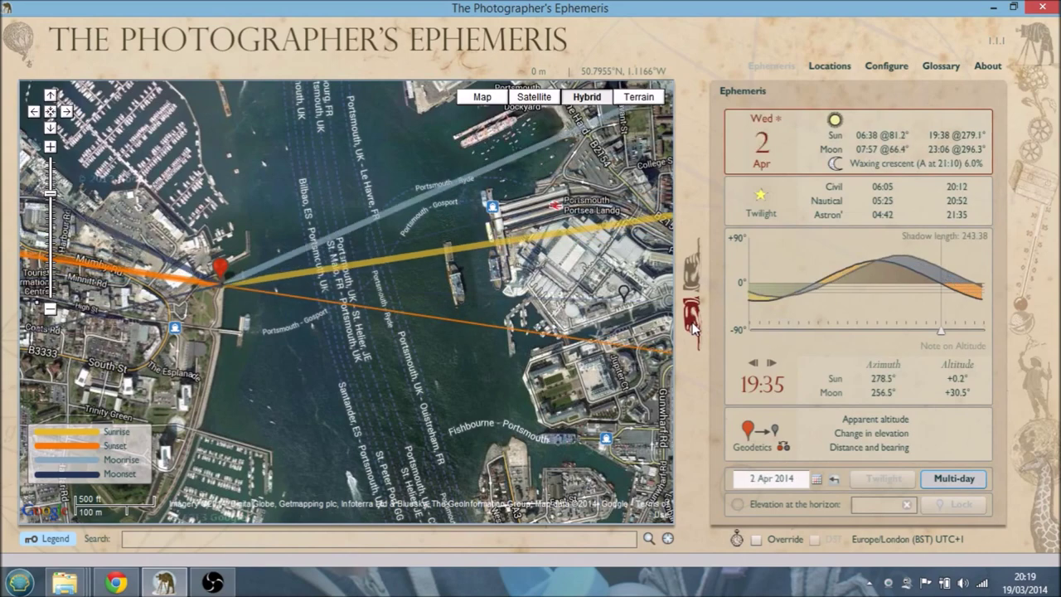
left_click(692, 325)
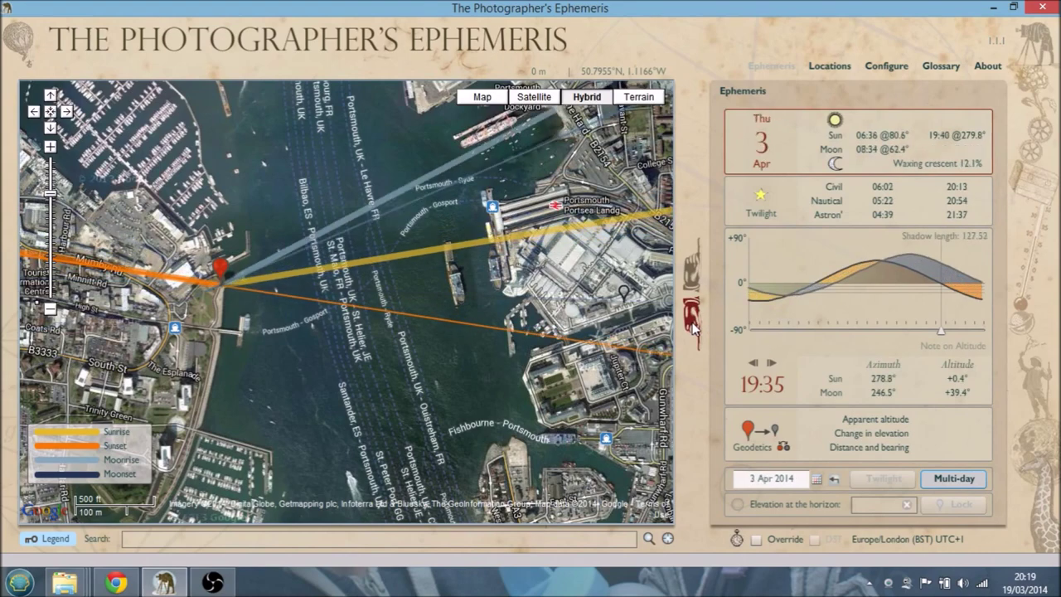
left_click(770, 365)
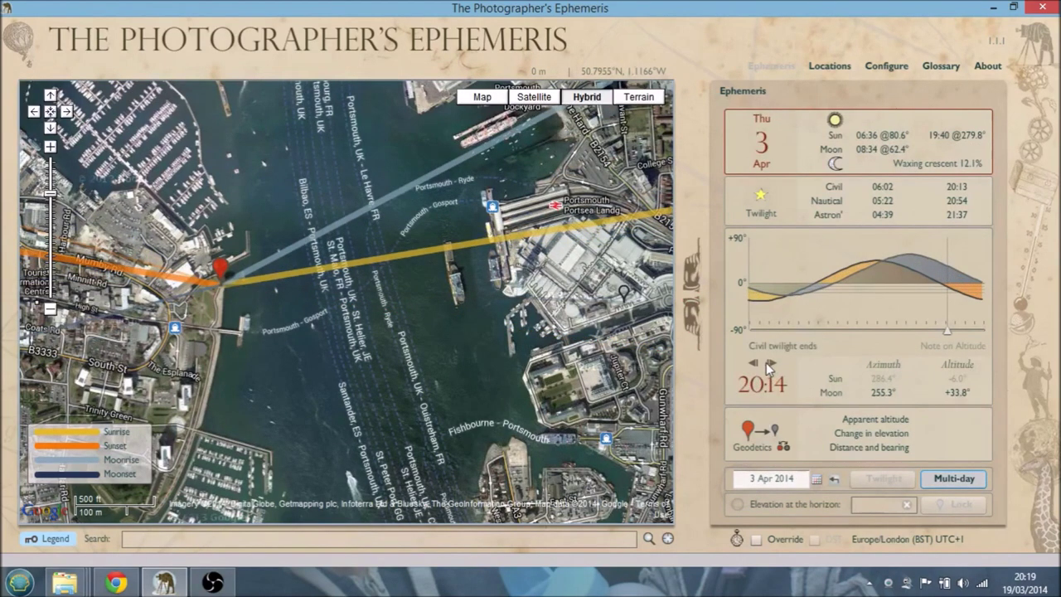
left_click(754, 363)
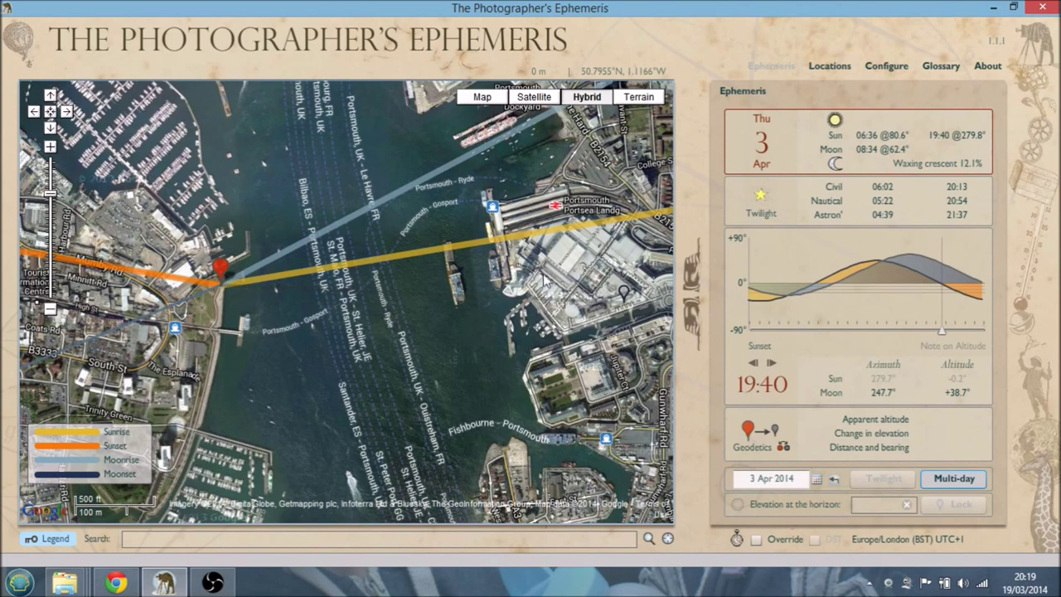
mouse_move(942, 332)
mouse_move(942, 333)
left_mouse_down()
mouse_move(825, 339)
mouse_move(883, 335)
mouse_move(871, 336)
left_mouse_up()
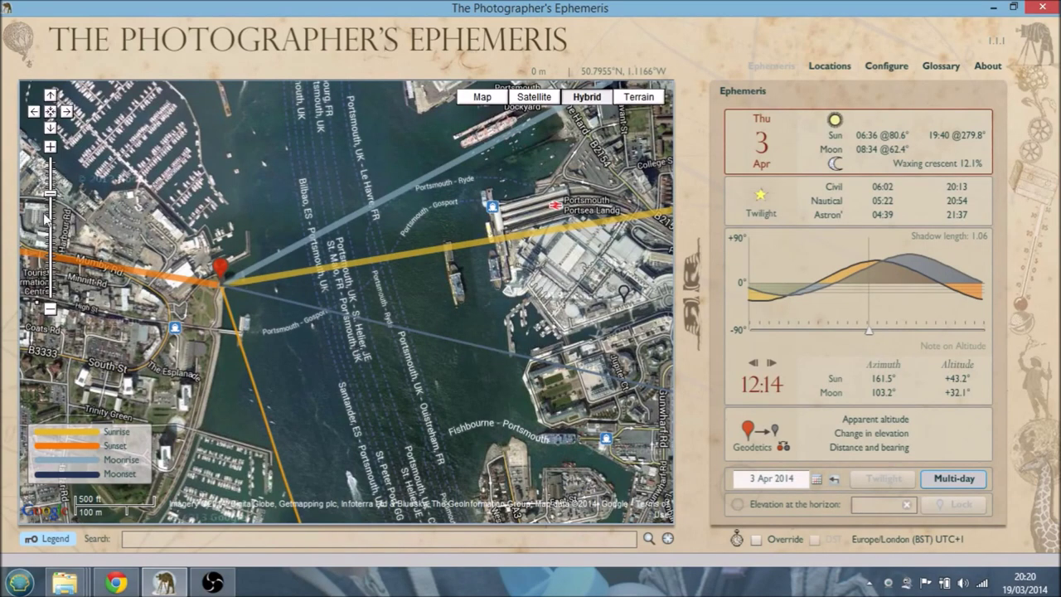
Search for "new york city" to relocate the map and marker there.
left_click(50, 309)
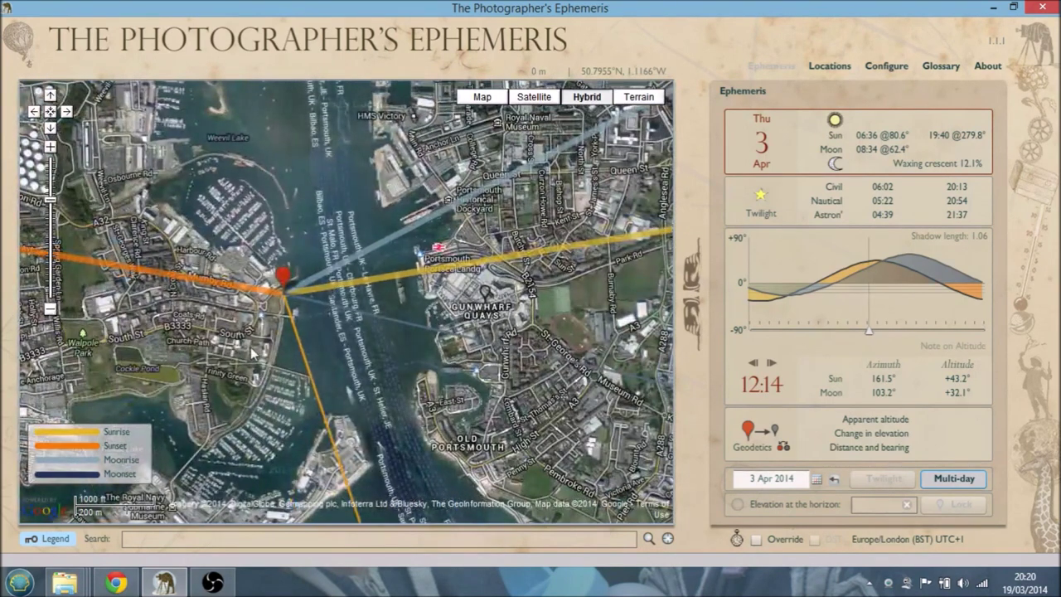
mouse_move(237, 359)
left_mouse_down()
mouse_move(268, 344)
mouse_move(292, 312)
mouse_move(355, 303)
mouse_move(411, 340)
left_mouse_up()
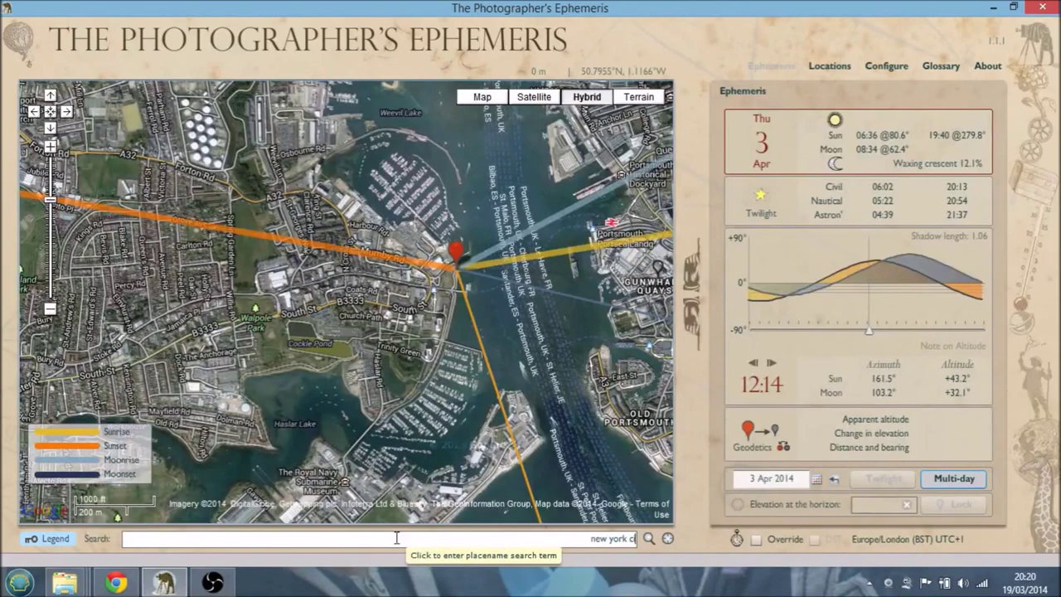
key("Return")
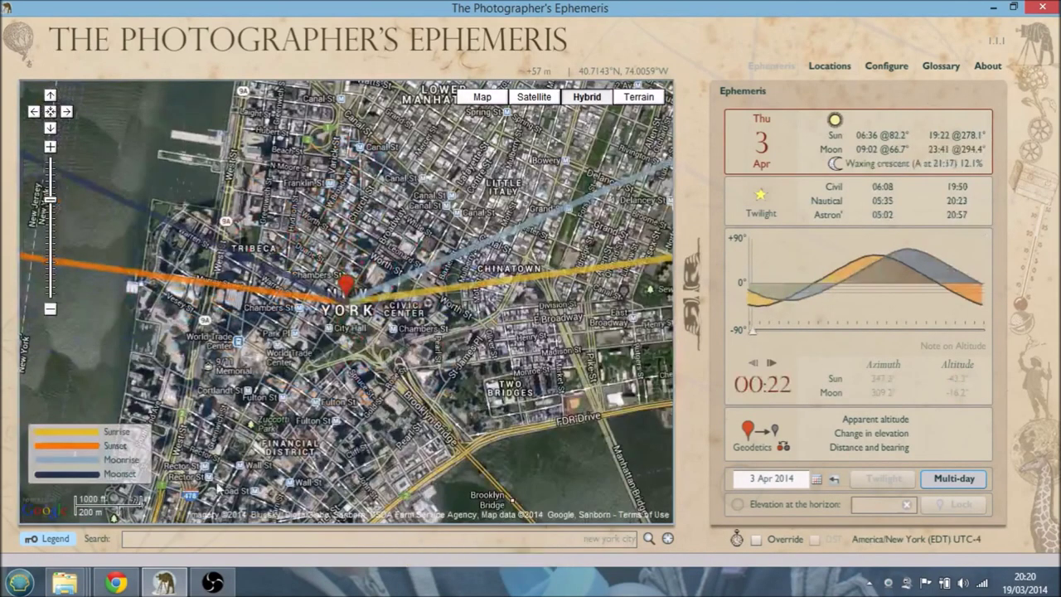
Move the marker to the corner of W Houston St and Hudson St, at about 40.7287°N, 74.0070°W.
left_click_drag(348, 373, 305, 298)
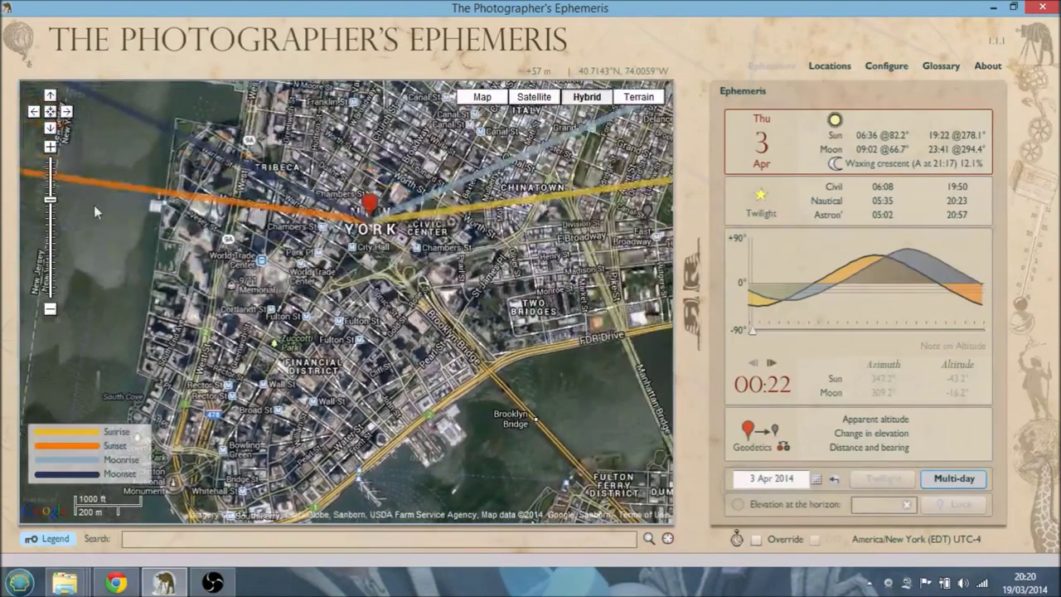
left_click(50, 146)
left_click(50, 146)
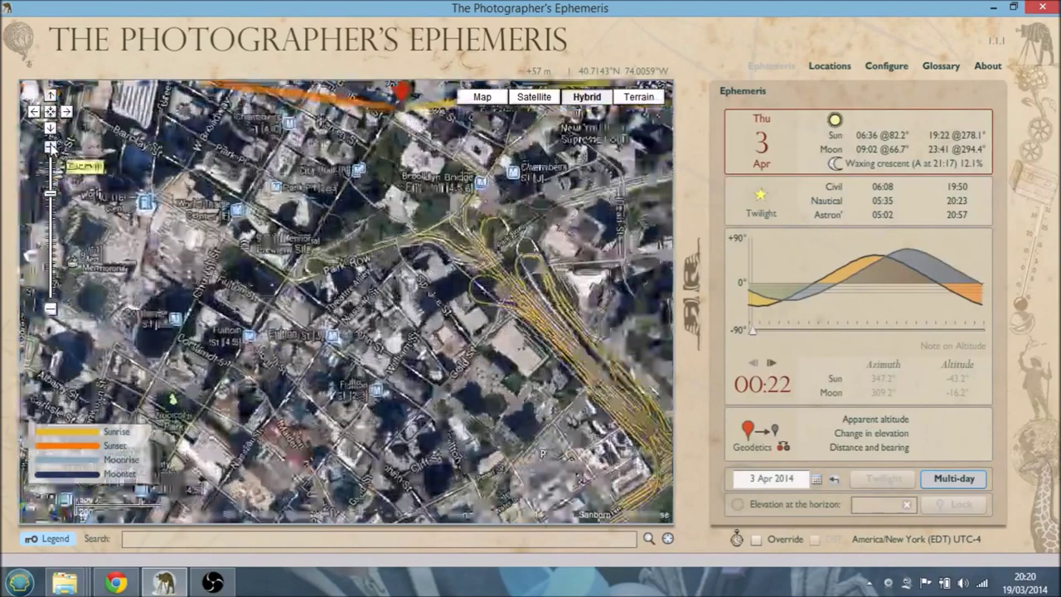
left_click(50, 95)
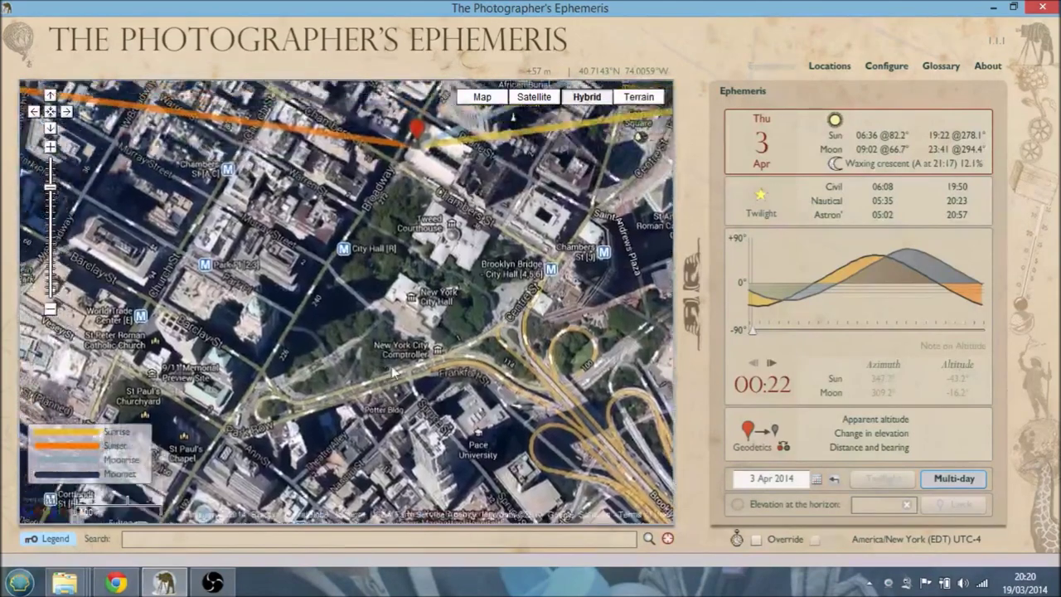
left_click(33, 110)
left_click_drag(176, 294, 396, 476)
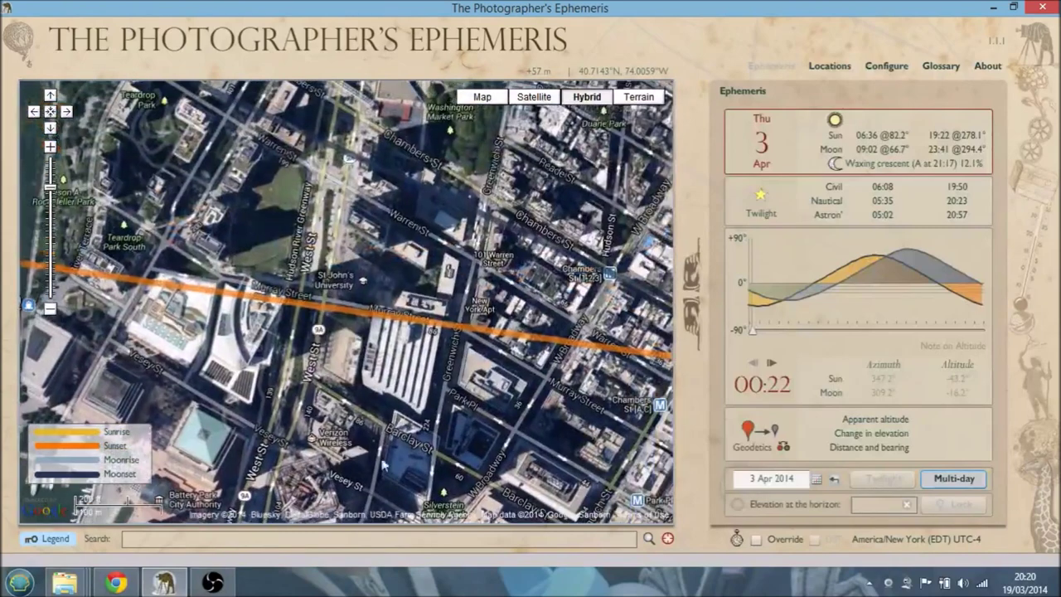
left_click(50, 309)
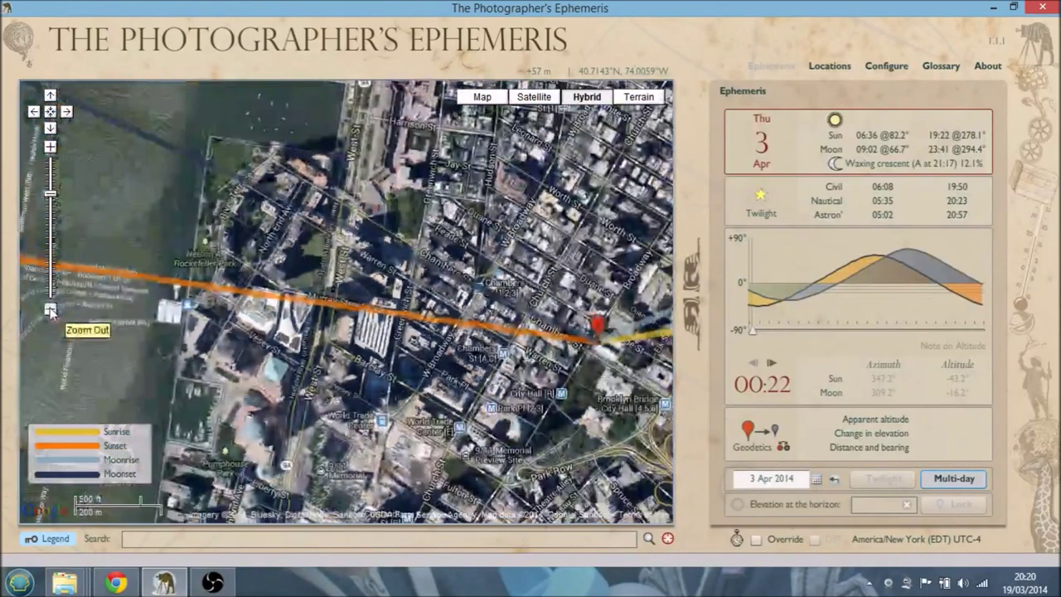
left_click_drag(358, 324, 182, 495)
left_click_drag(418, 302, 283, 498)
left_click_drag(270, 370, 337, 499)
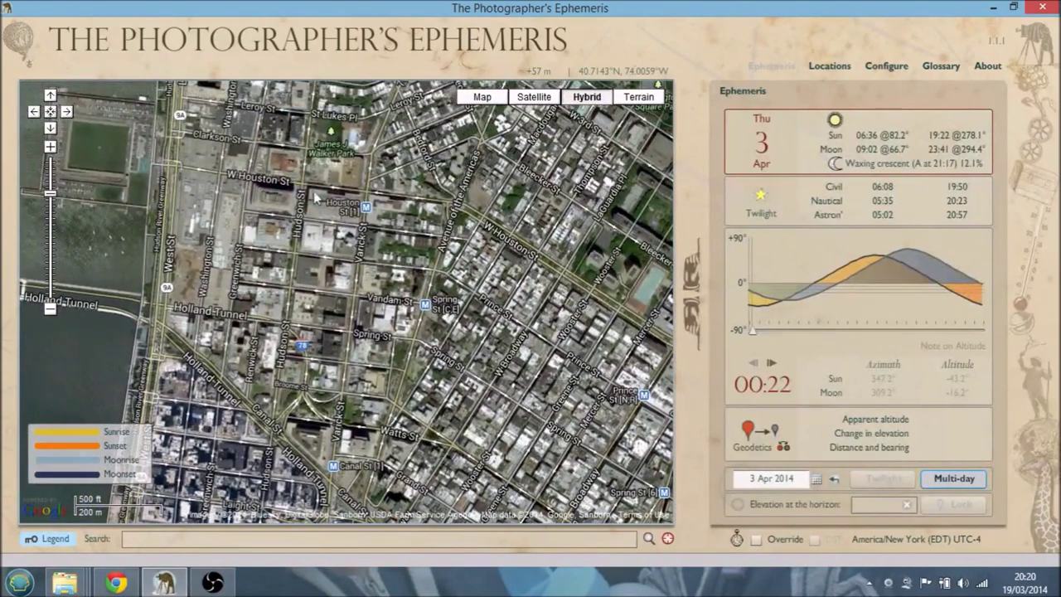
left_click(667, 539)
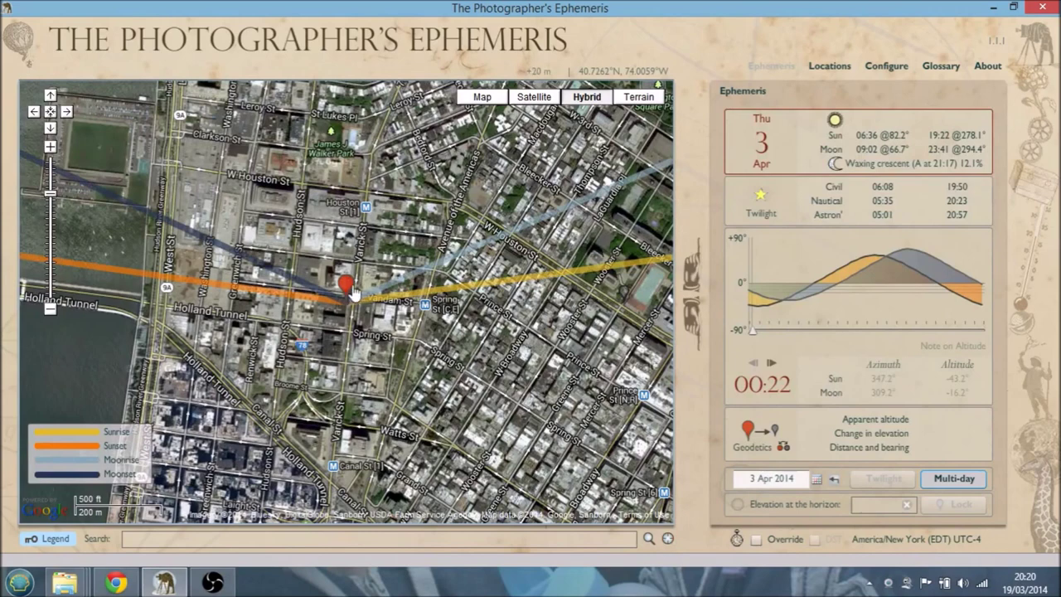
mouse_move(352, 292)
left_mouse_down()
mouse_move(306, 167)
mouse_move(309, 176)
left_mouse_up()
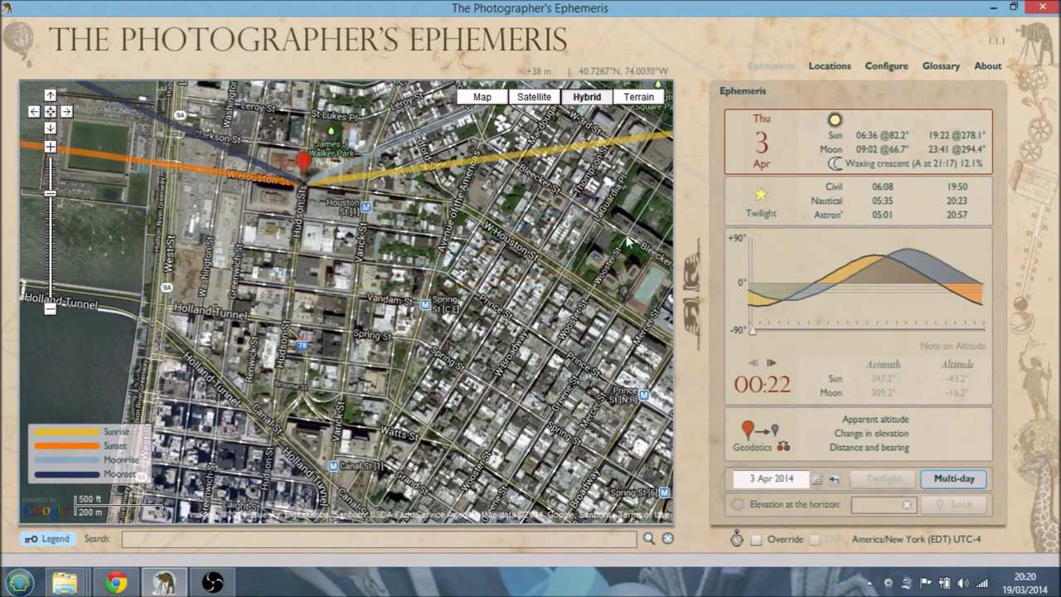
Set the date to 10 Jun 2014 for the Hudson St marker.
left_click(691, 317)
left_click(691, 318)
left_click(691, 317)
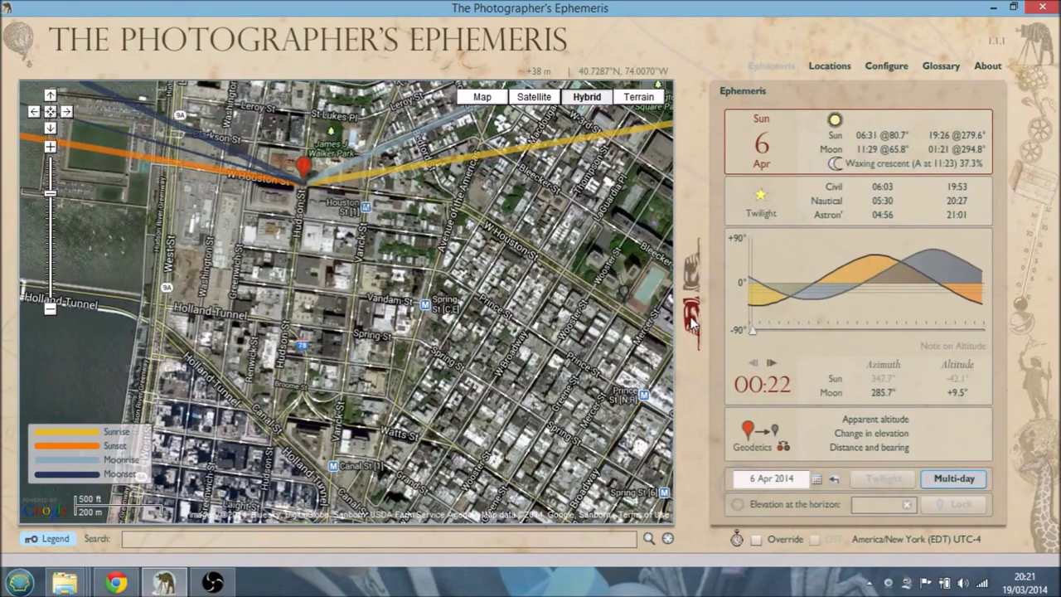
left_click(817, 479)
left_click(934, 331)
left_click(934, 331)
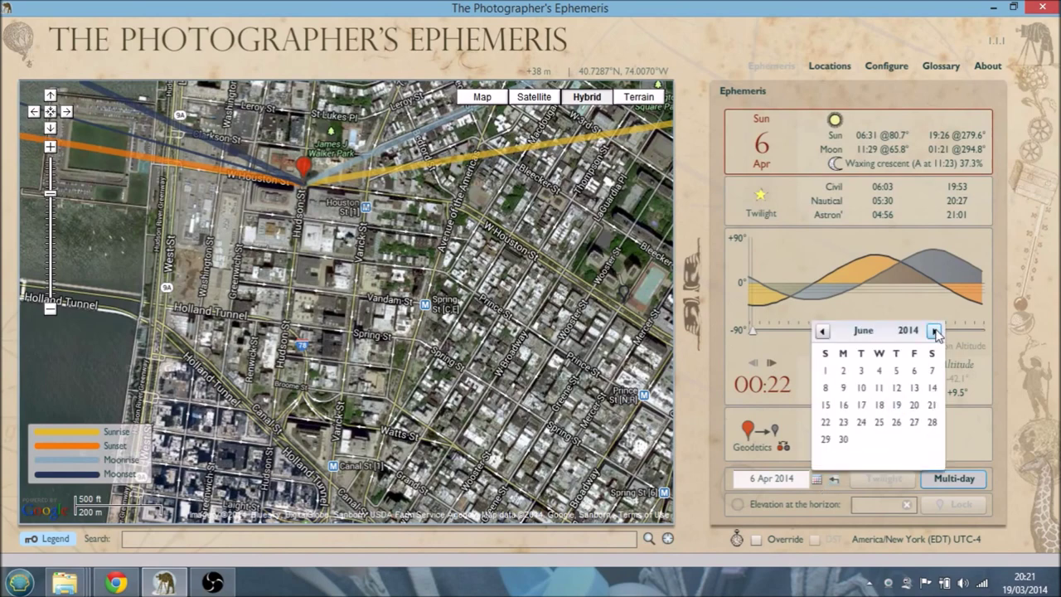
left_click(861, 387)
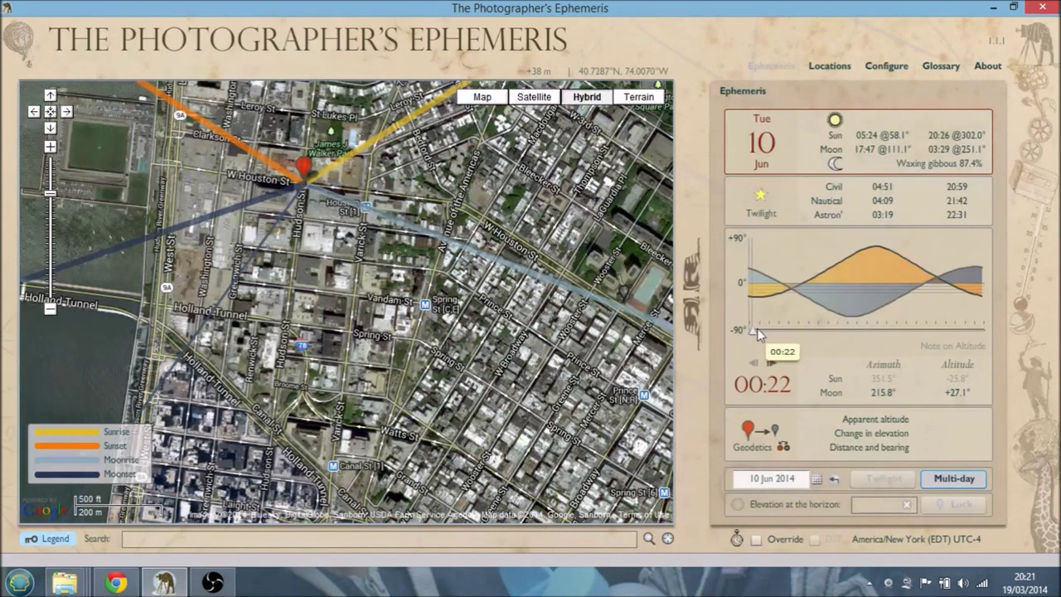
Set the time to 13:07 so that the sun's direction line runs along Hudson St.
left_click(773, 361)
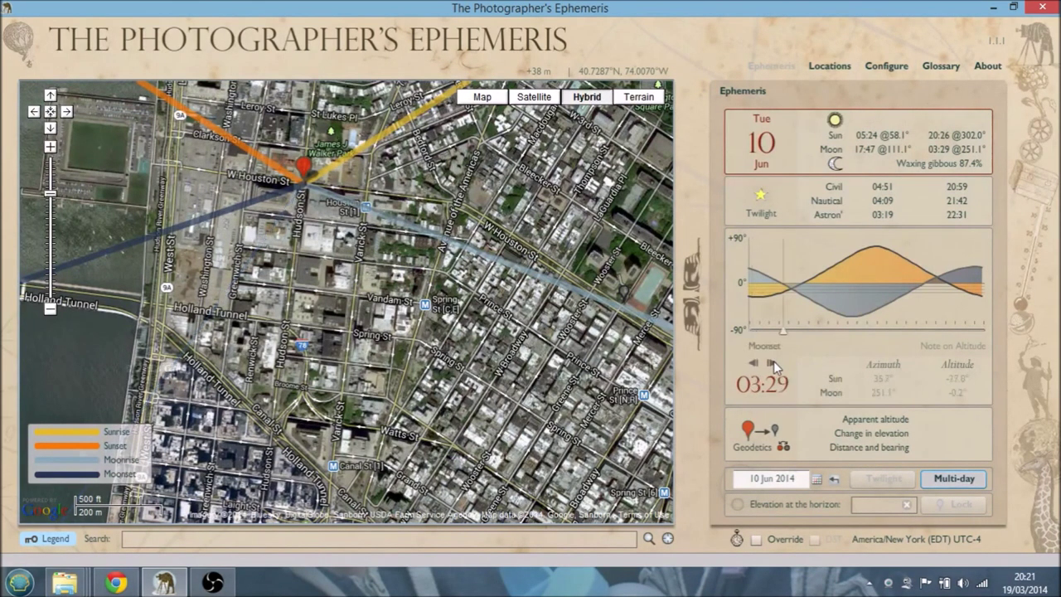
left_click_drag(783, 333, 865, 333)
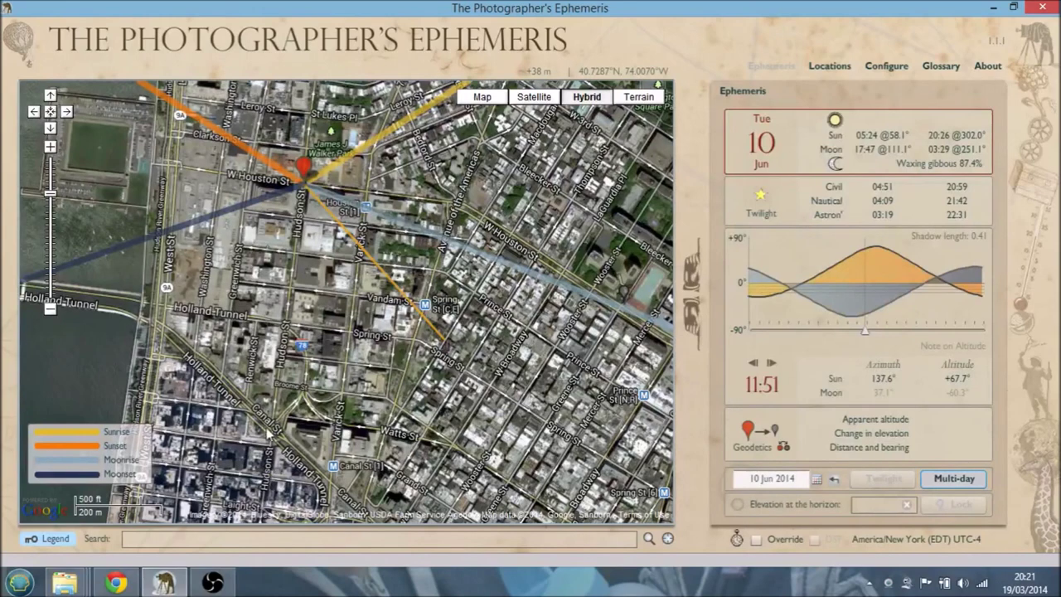
mouse_move(866, 334)
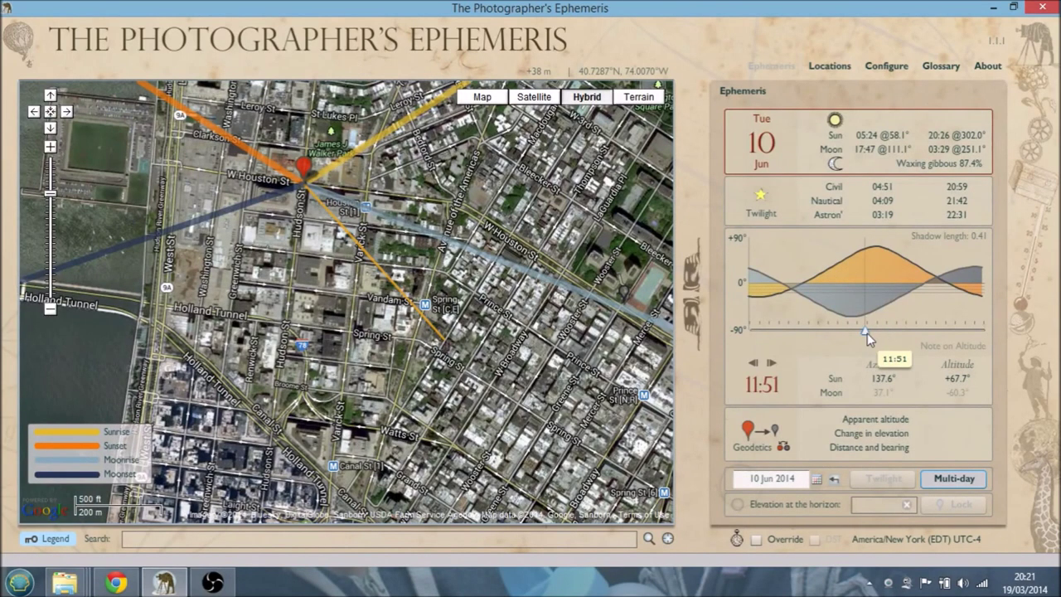
left_click_drag(866, 334, 881, 335)
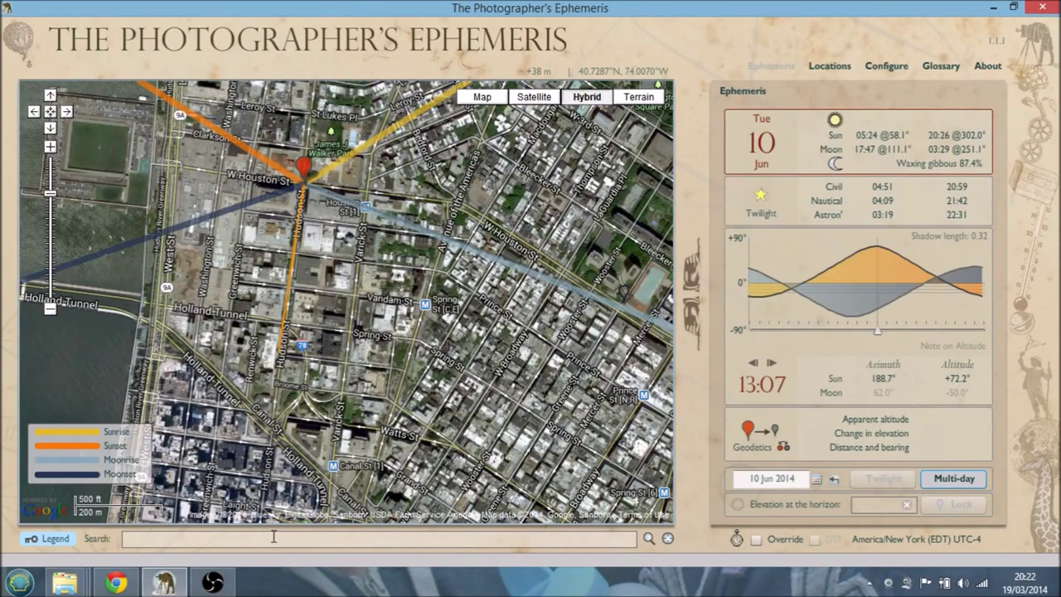
Examine the sun and moon direction lines across Lower Manhattan and the streets around the W Houston St marker.
left_click(49, 309)
left_click(50, 309)
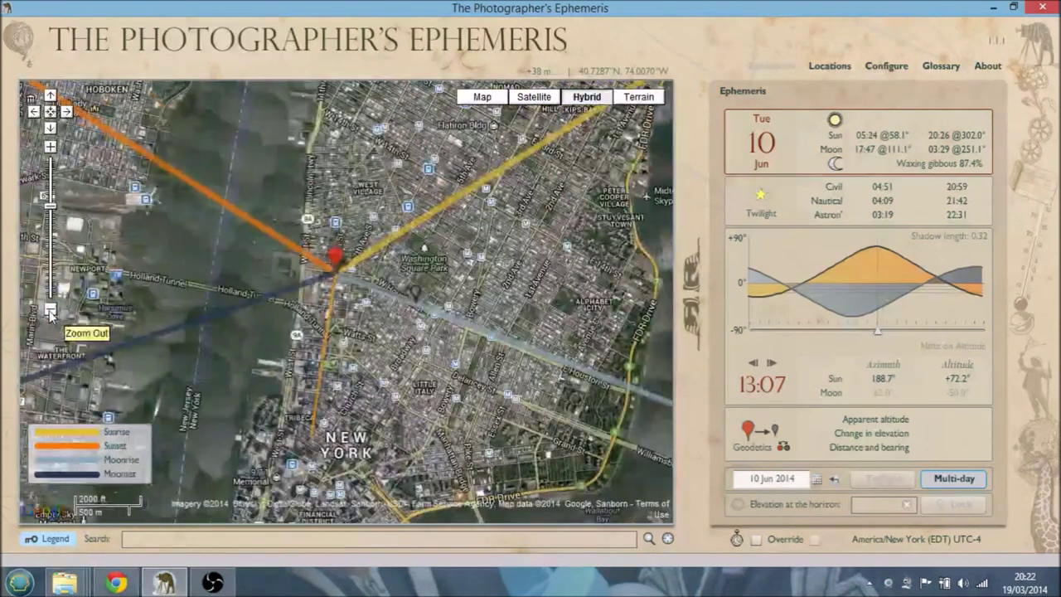
left_click(50, 309)
left_click(50, 309)
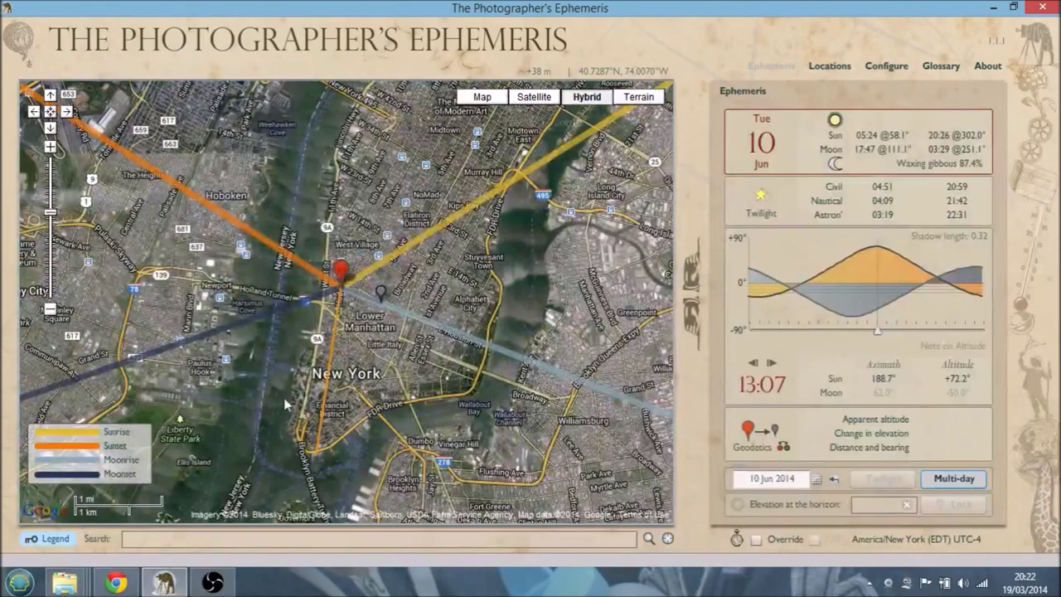
left_click(51, 147)
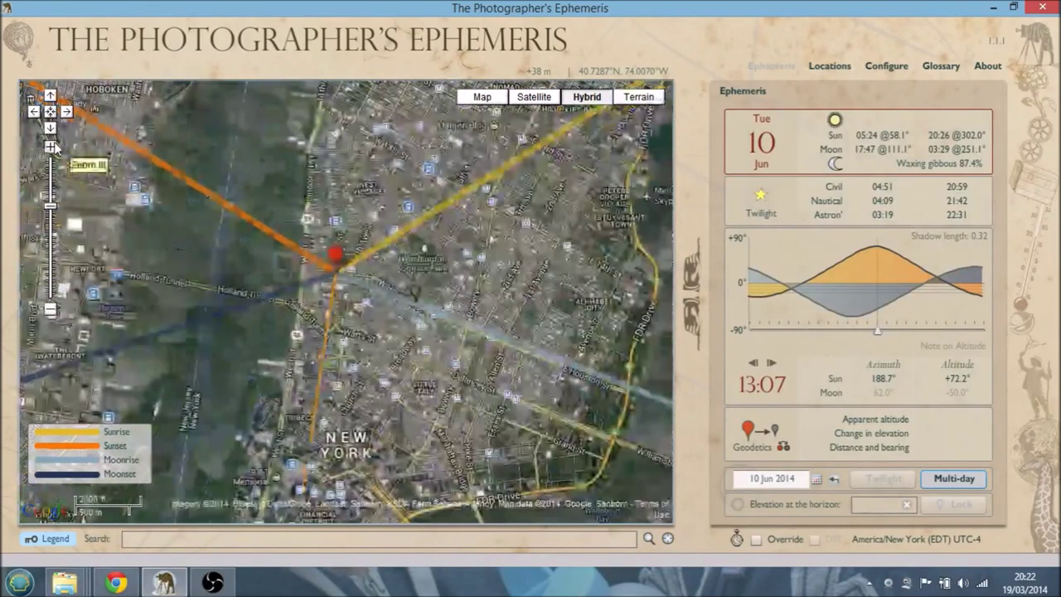
left_click(50, 147)
left_click(51, 147)
left_click(50, 146)
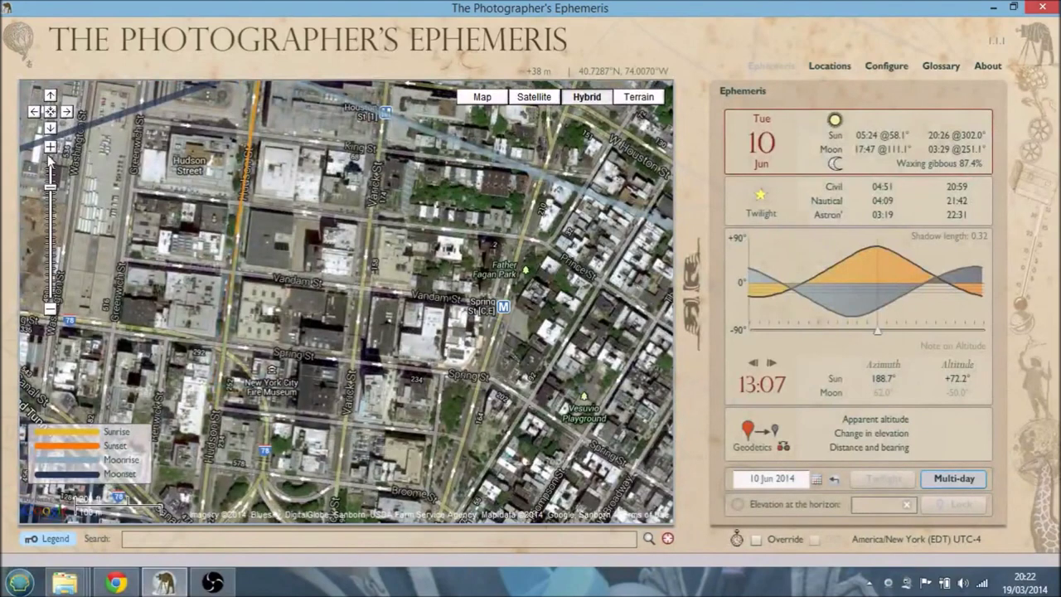
left_click(56, 307)
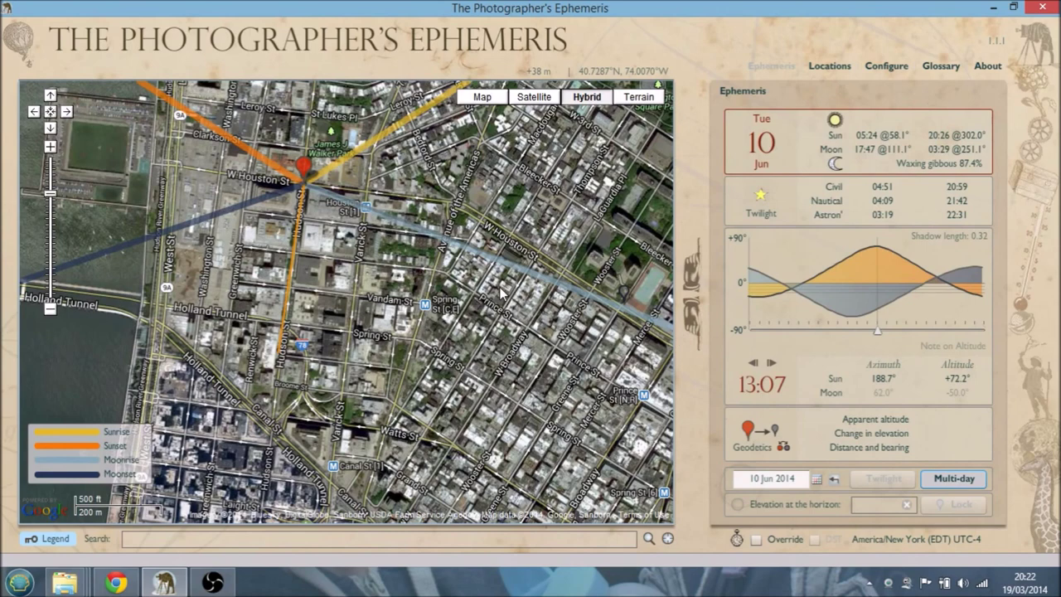
left_click_drag(442, 269, 437, 326)
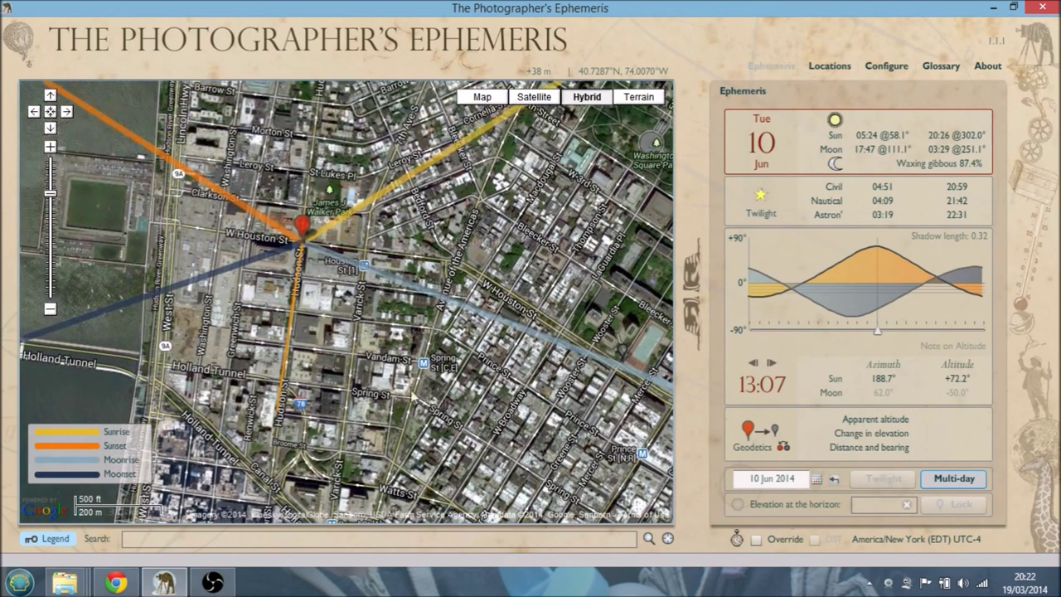
left_click_drag(412, 398, 413, 443)
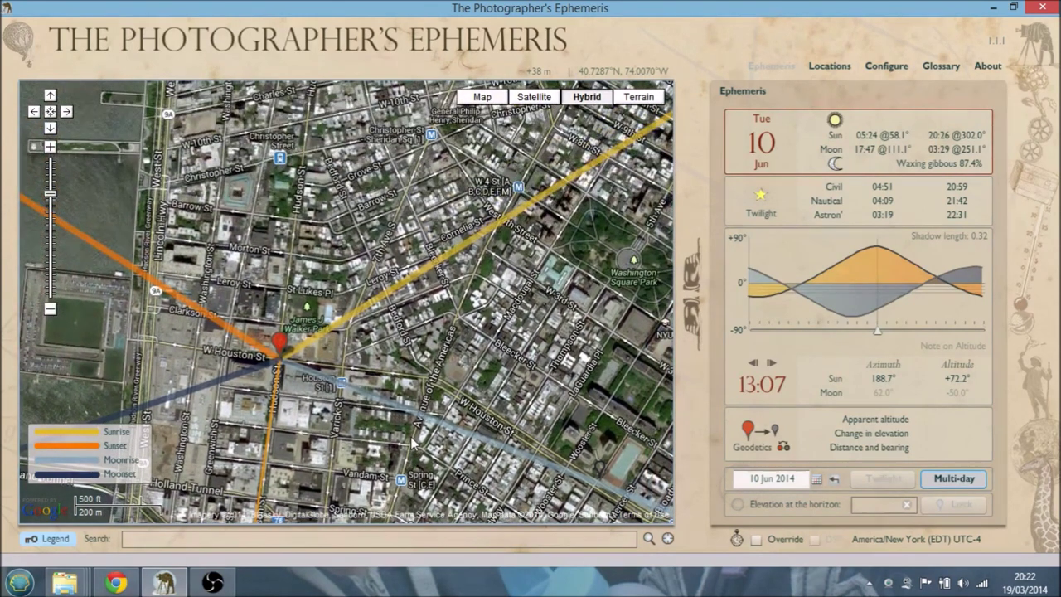
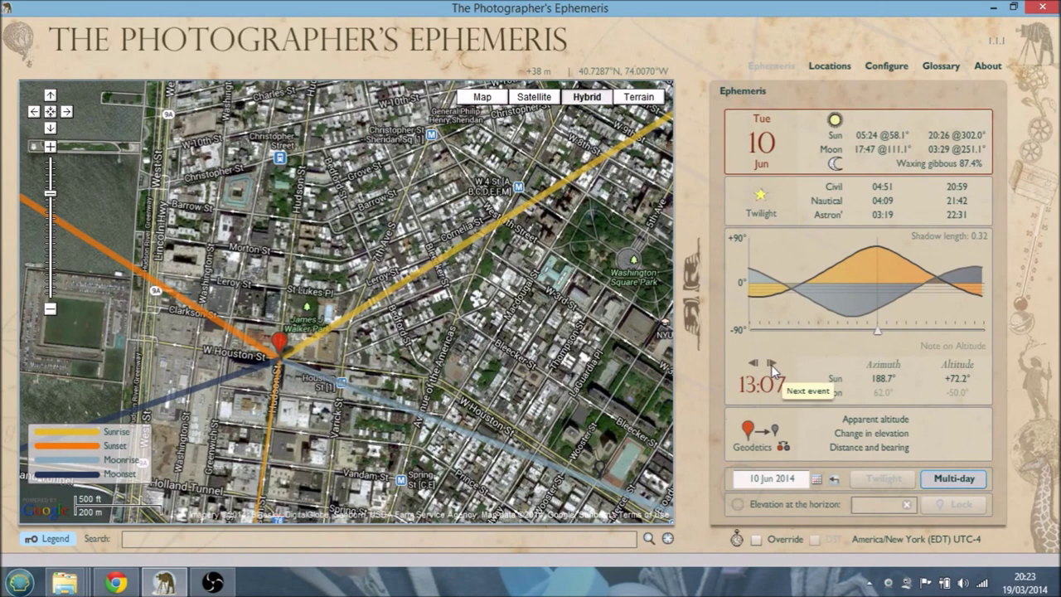
Set the time to 23:30 so that the moon's direction line runs along Hudson St.
left_click(771, 365)
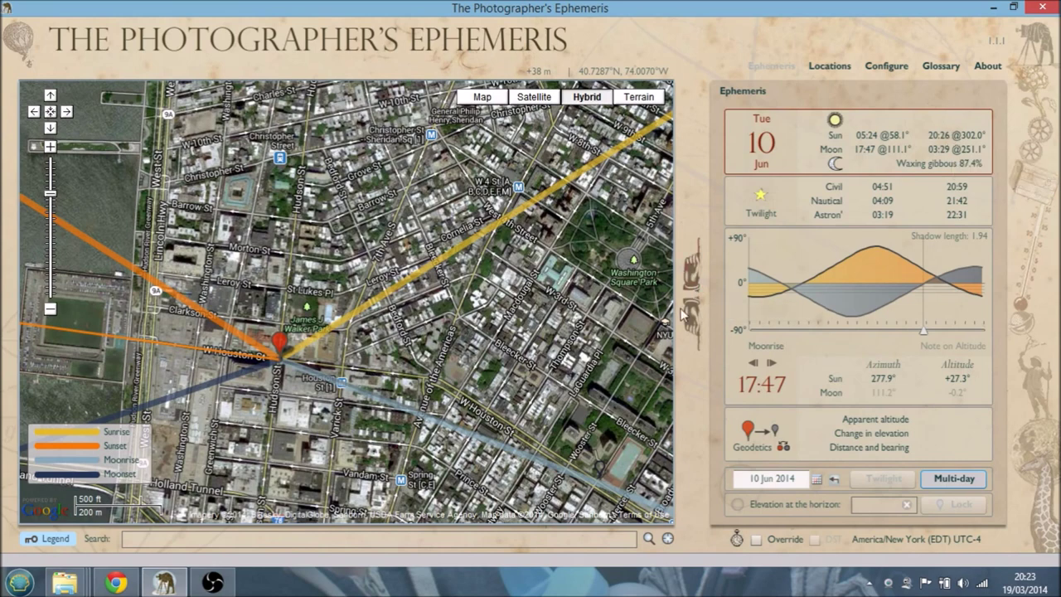
left_click_drag(924, 329, 980, 330)
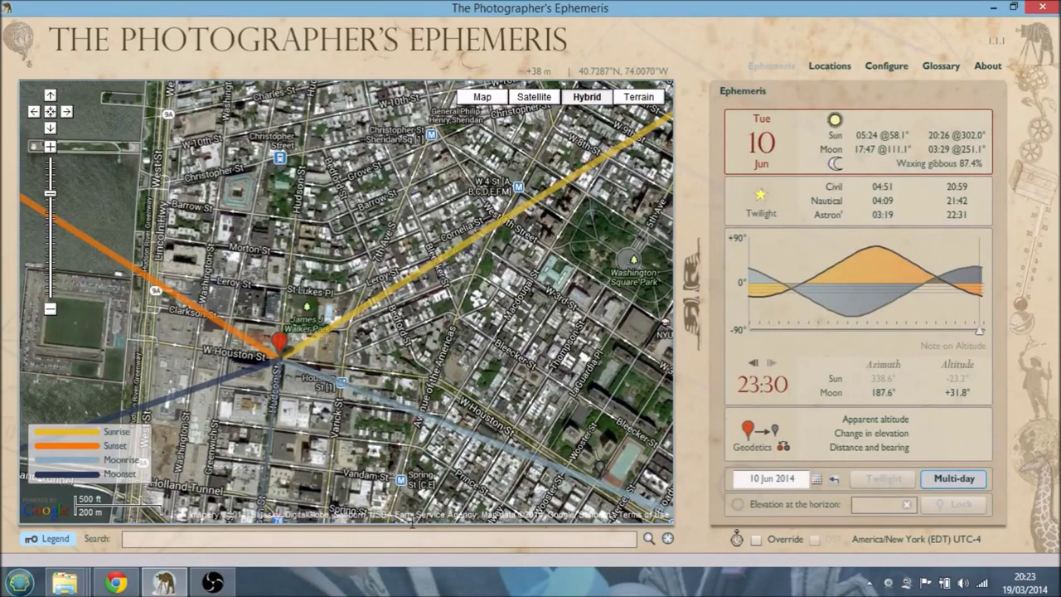
Search for "empire state building" to move the marker there.
left_click(484, 538)
type("empol")
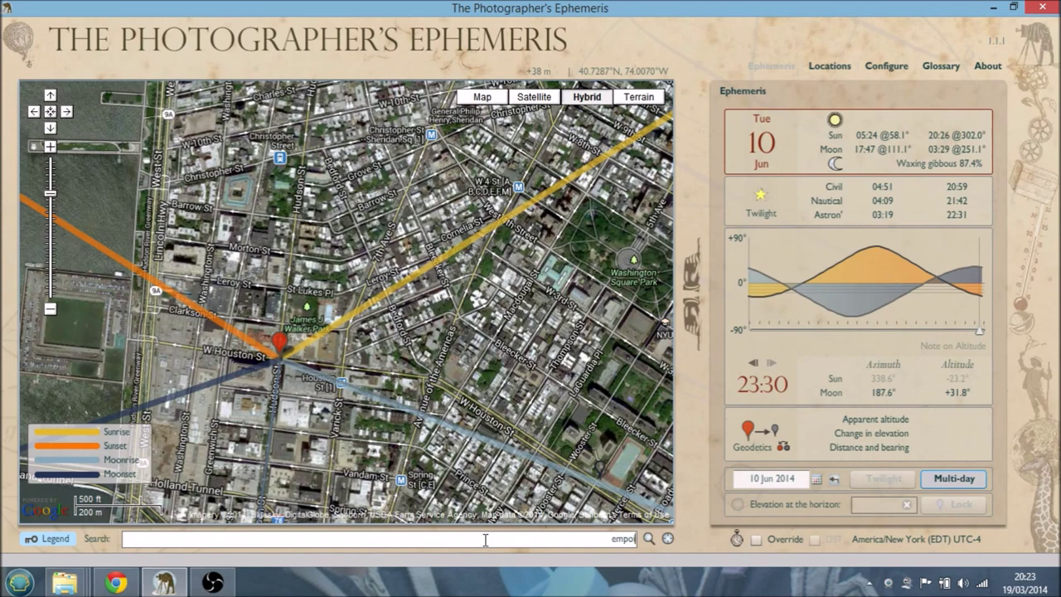
key("BackSpace")
key("BackSpace")
type("ire state building")
key("Return")
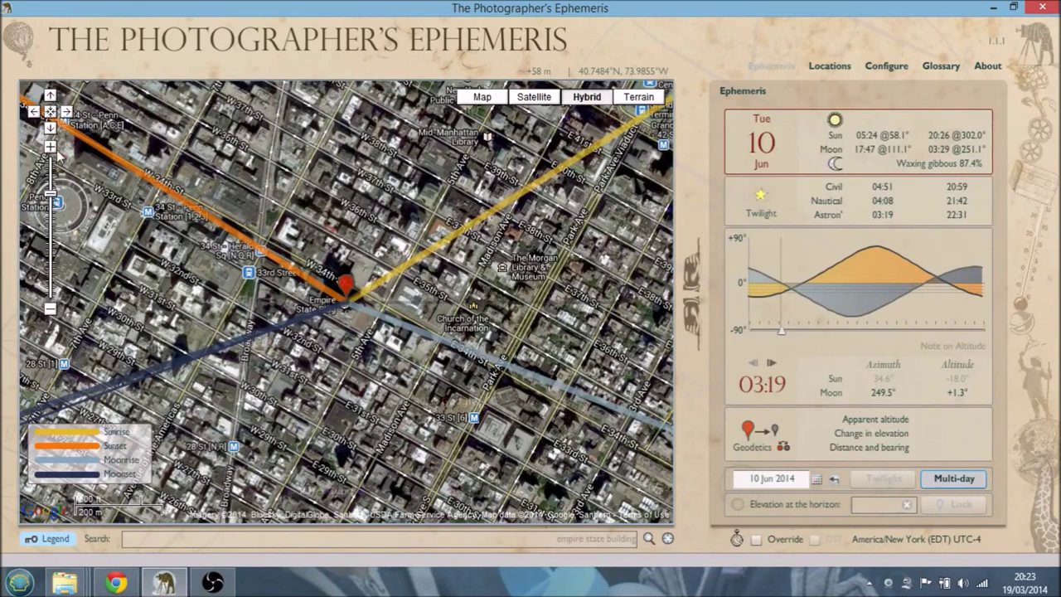
Examine the sun and moon direction lines around the Empire State Building, both close up and across Midtown.
left_click(51, 310)
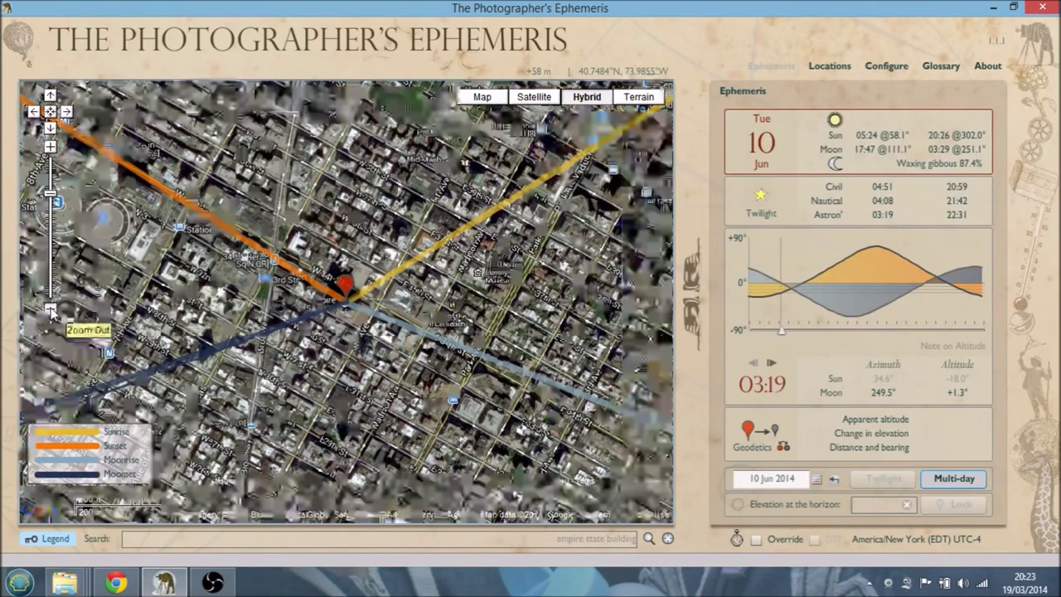
left_click(50, 310)
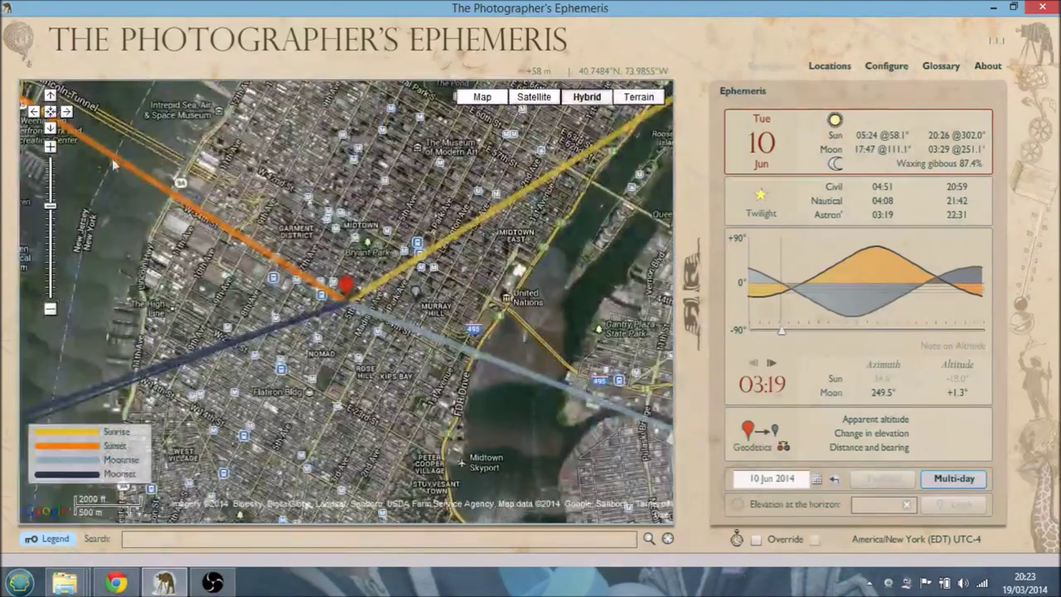
left_click(51, 146)
left_click(51, 147)
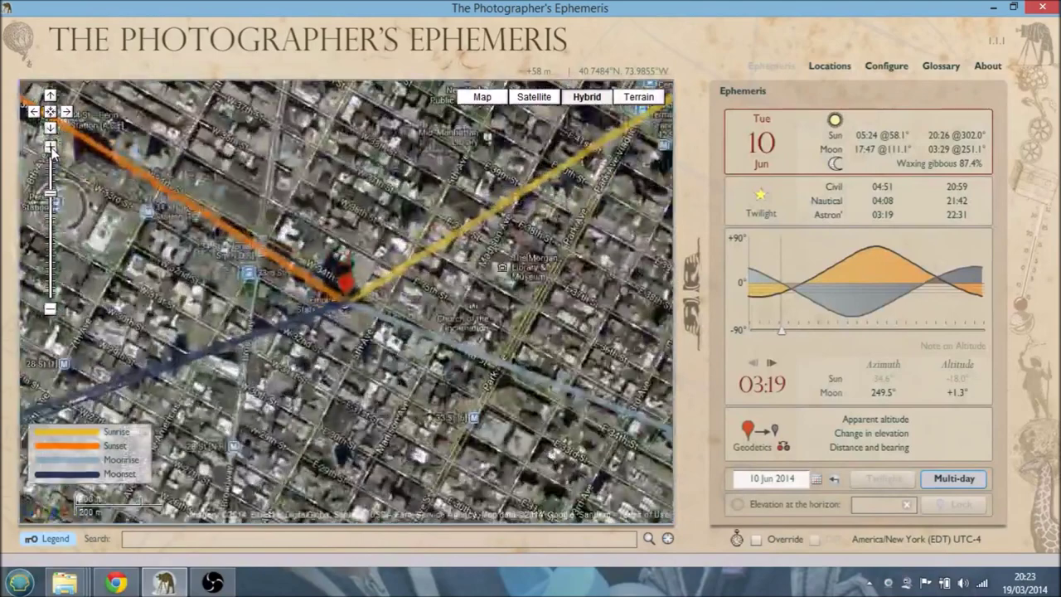
left_click(50, 147)
left_click(50, 146)
left_click(50, 146)
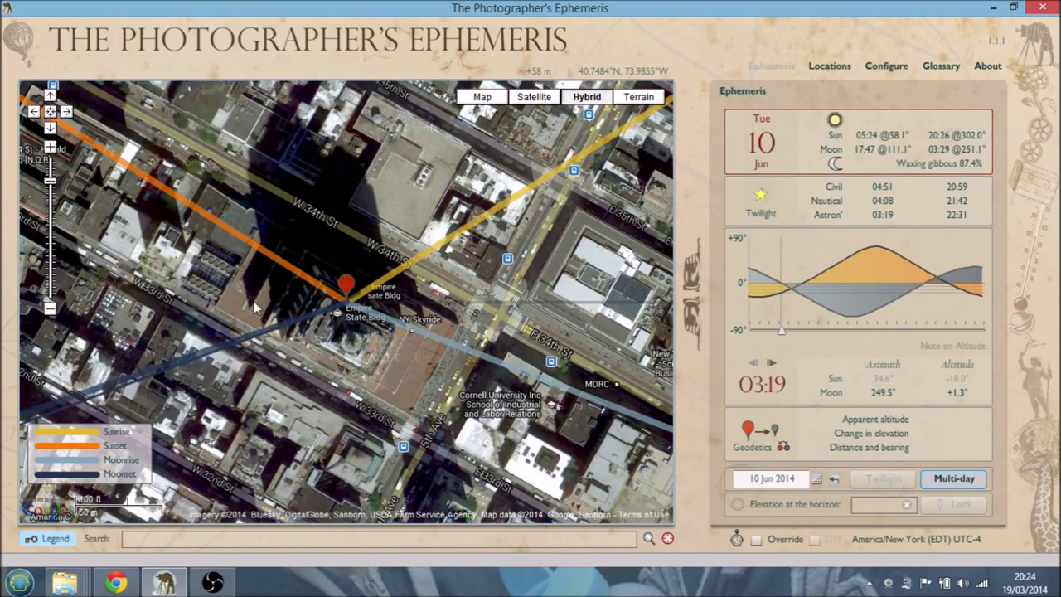
left_click(51, 310)
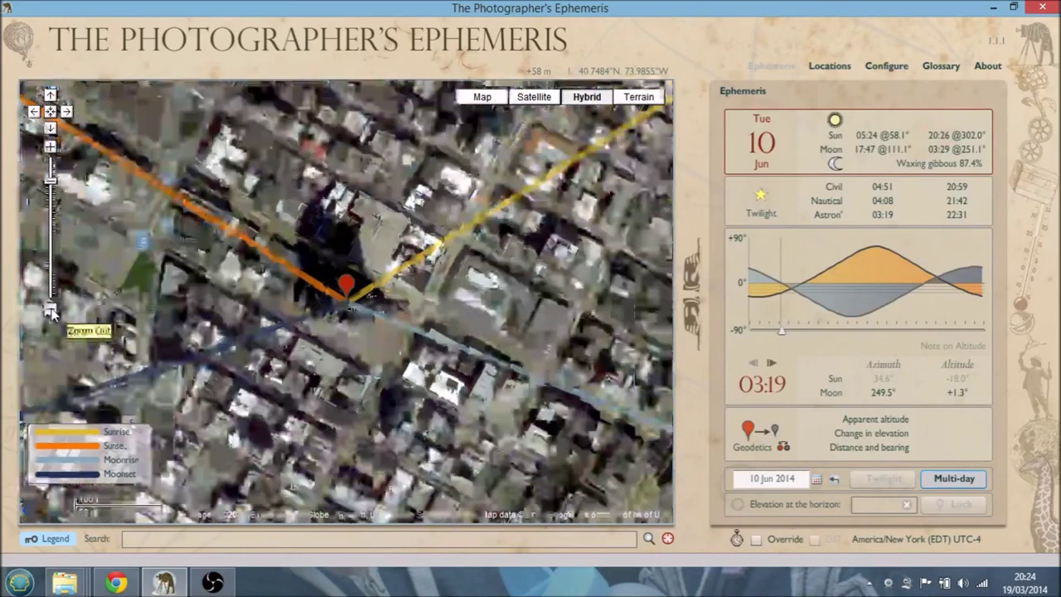
left_click(50, 310)
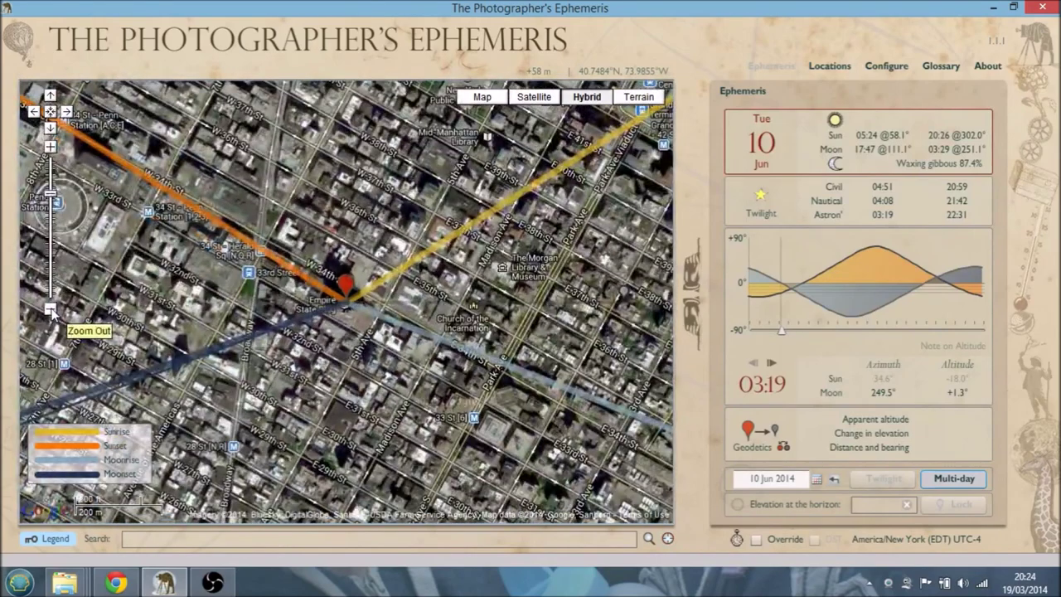
left_click(51, 310)
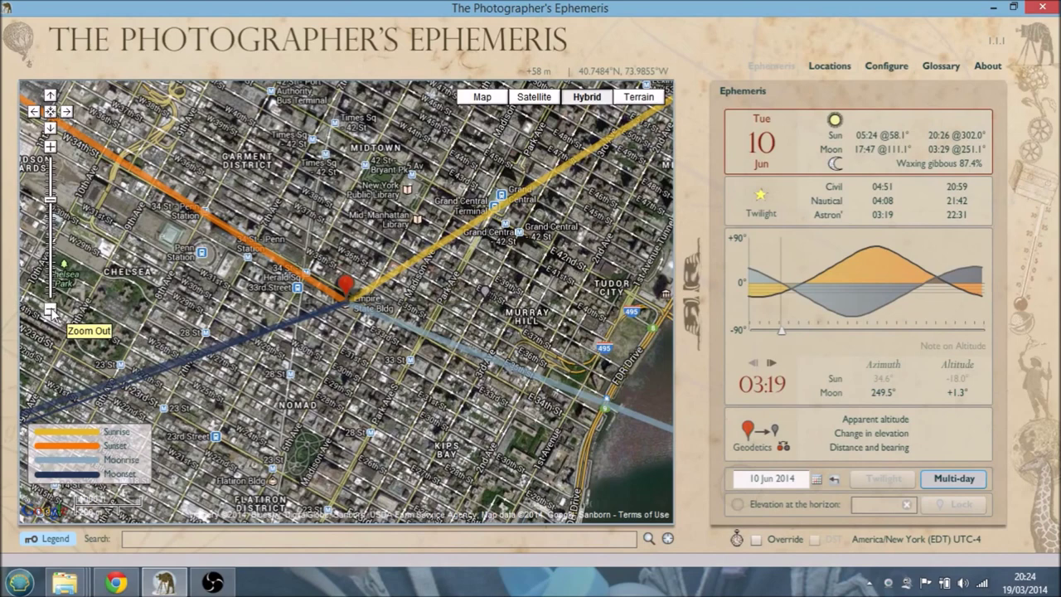
Advance through the day's sun and moon events, set the time to 23:39, and examine the moon's direction line across New York.
mouse_move(781, 331)
left_mouse_down()
mouse_move(802, 336)
mouse_move(781, 346)
left_mouse_up()
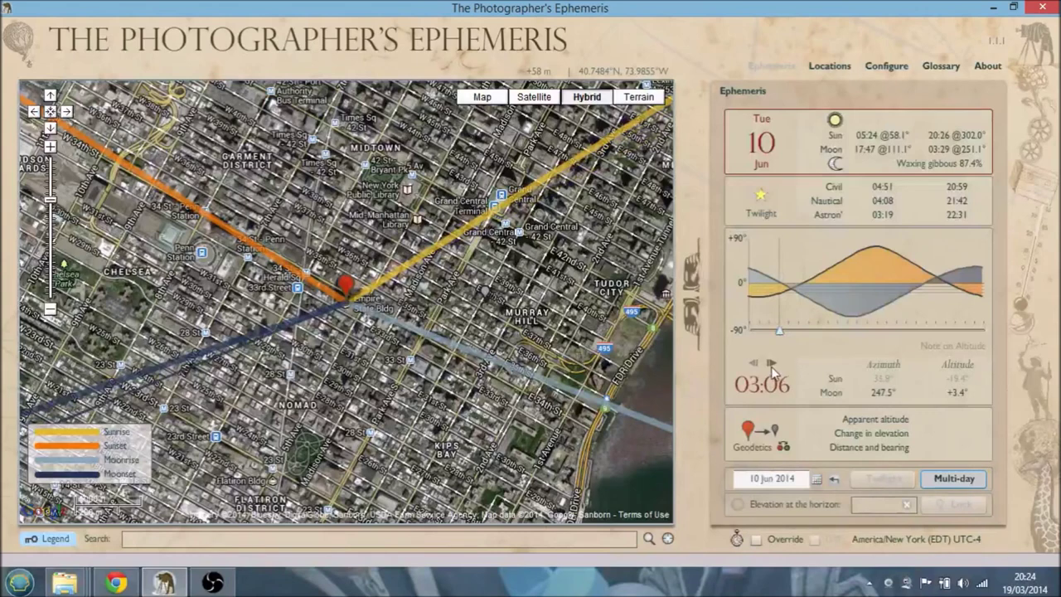
left_click(771, 364)
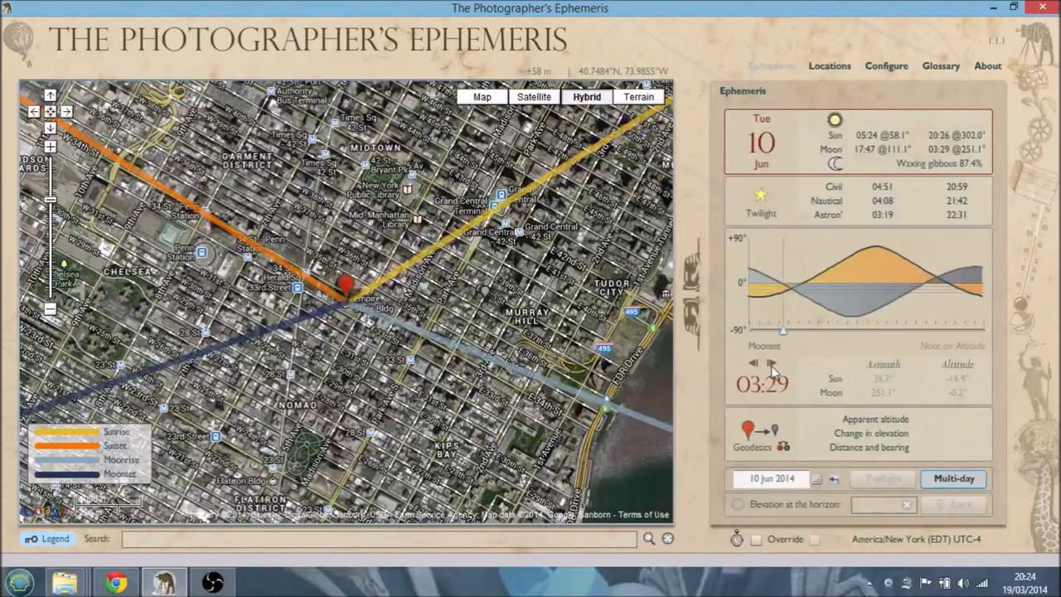
left_click(770, 363)
left_click(770, 364)
left_click(771, 364)
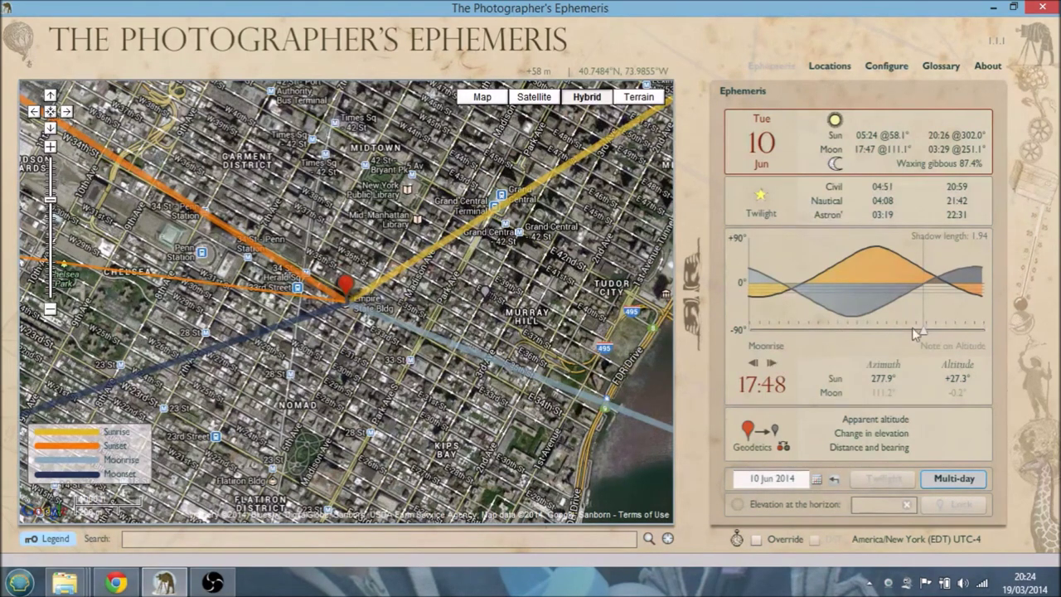
left_click_drag(923, 332, 981, 330)
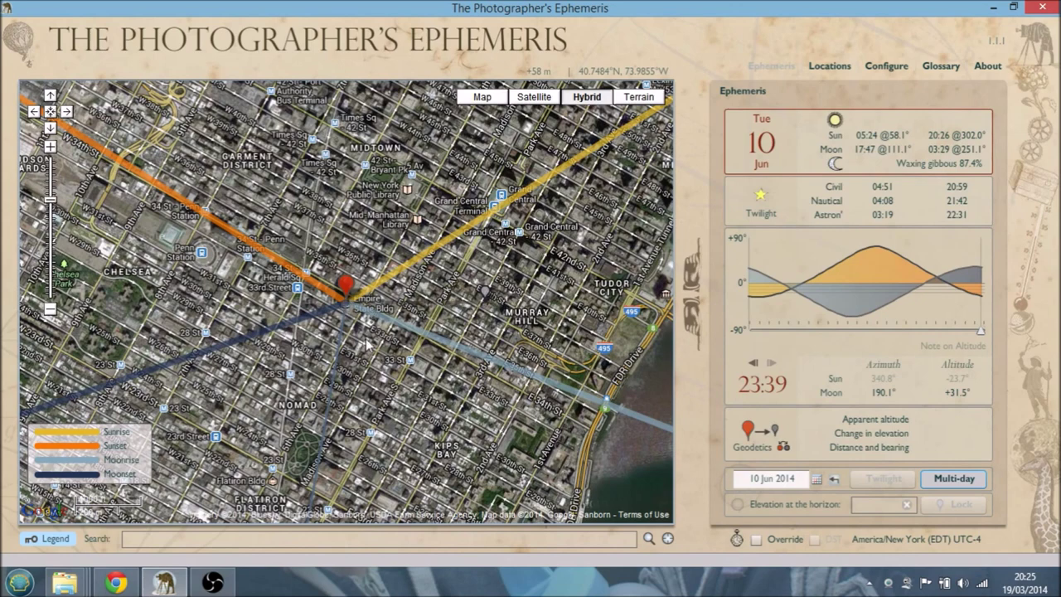
mouse_move(353, 371)
left_mouse_down()
mouse_move(270, 411)
mouse_move(286, 432)
mouse_move(298, 418)
mouse_move(326, 431)
mouse_move(317, 336)
mouse_move(335, 331)
mouse_move(361, 348)
left_mouse_up()
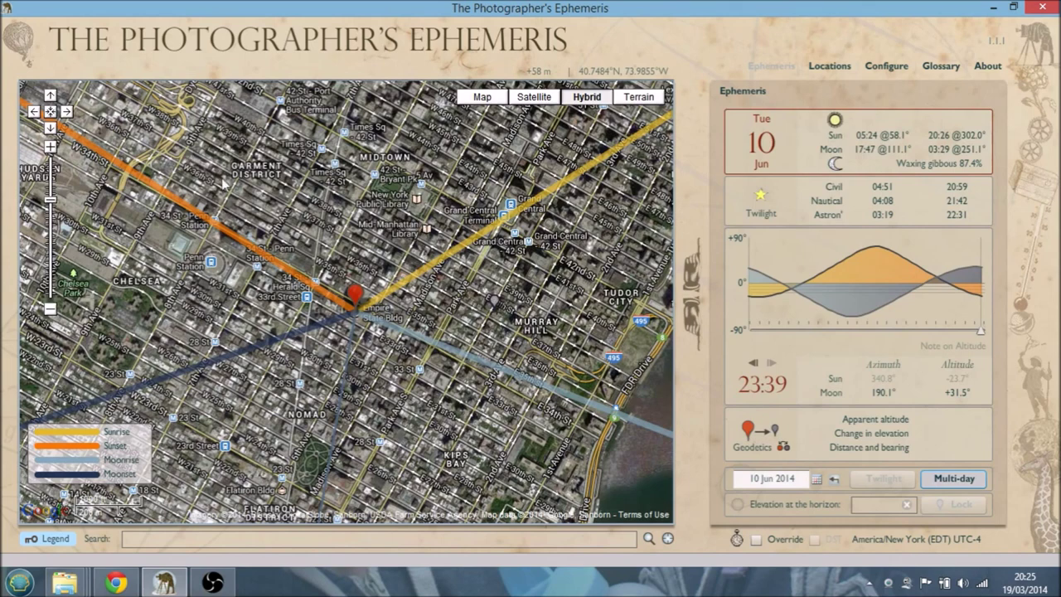
left_click(49, 309)
left_click(50, 309)
left_click(50, 310)
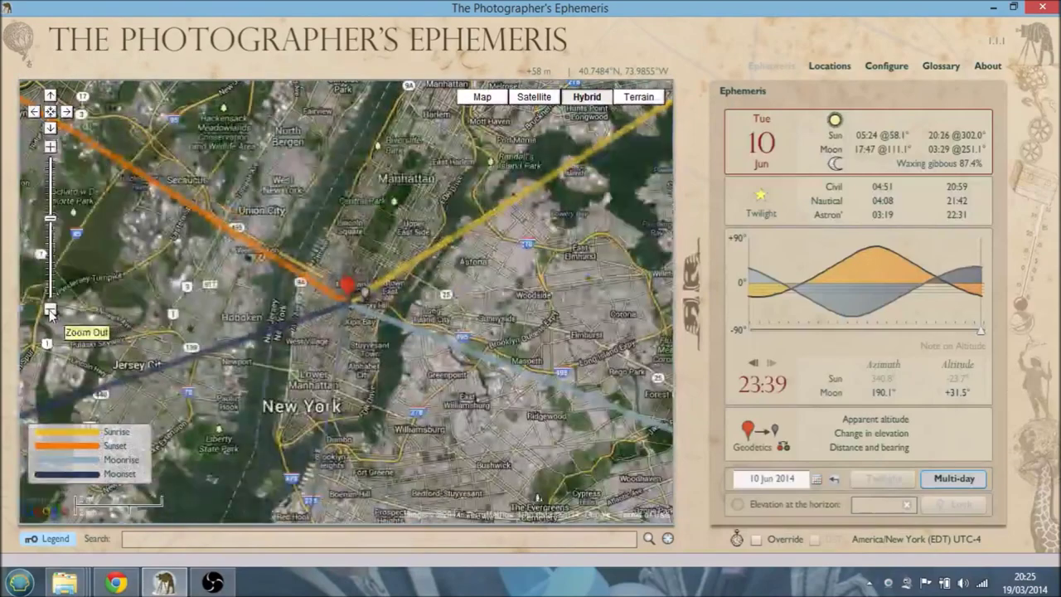
left_click(50, 310)
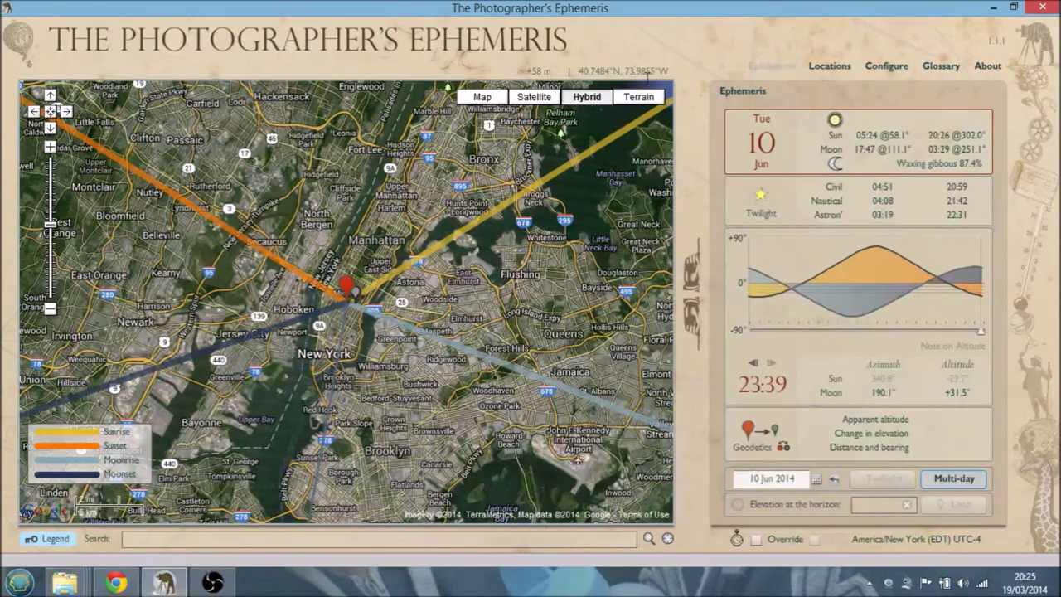
Load the saved location "view towards spinaker tower" and return to its sun and moon data.
left_click(828, 66)
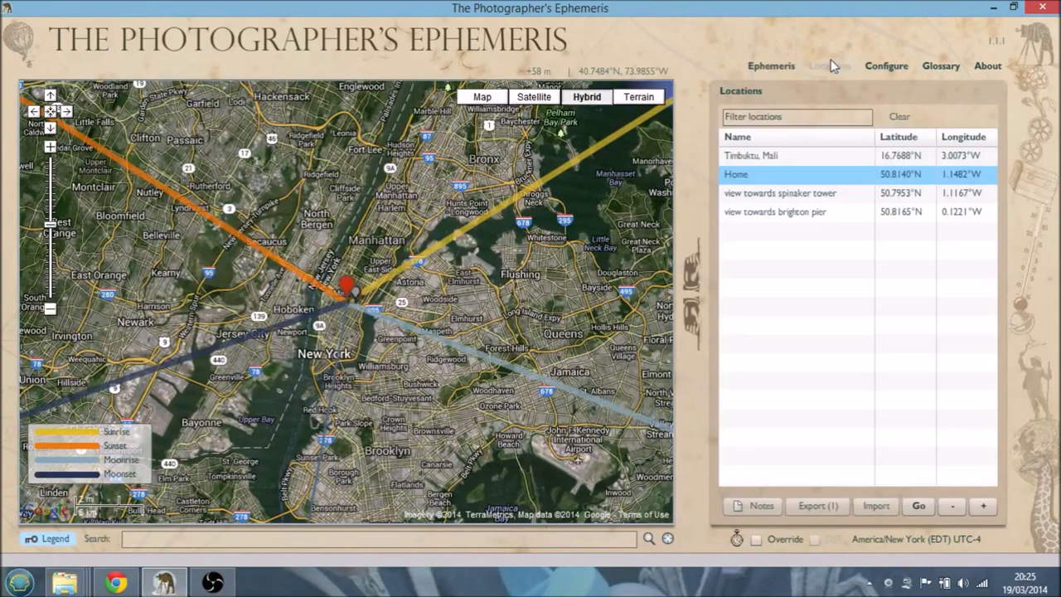
left_click(791, 192)
left_click(792, 193)
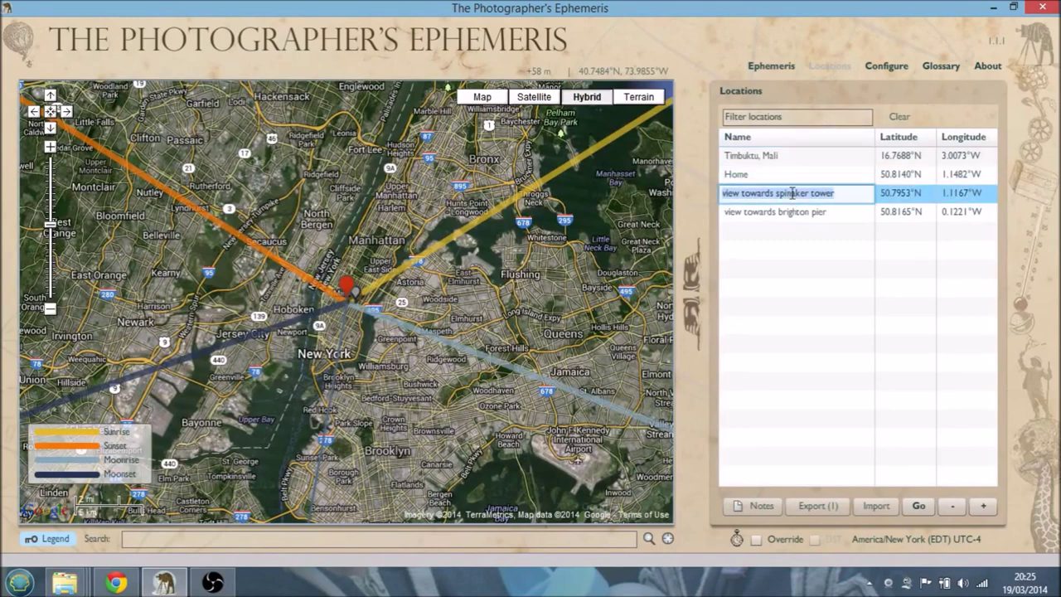
left_click(922, 510)
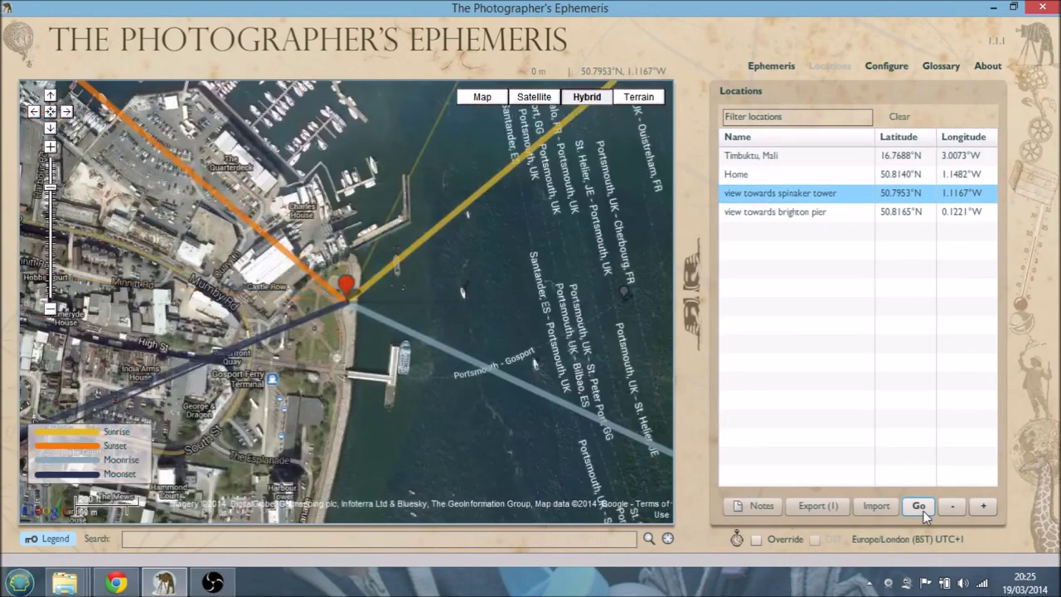
left_click(51, 308)
left_click(50, 308)
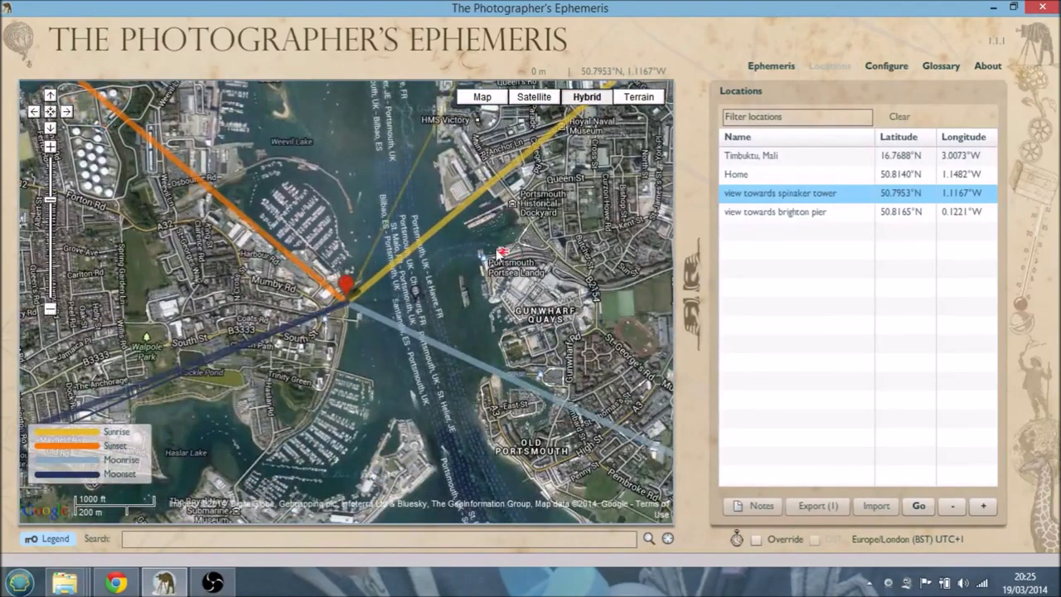
left_click(783, 66)
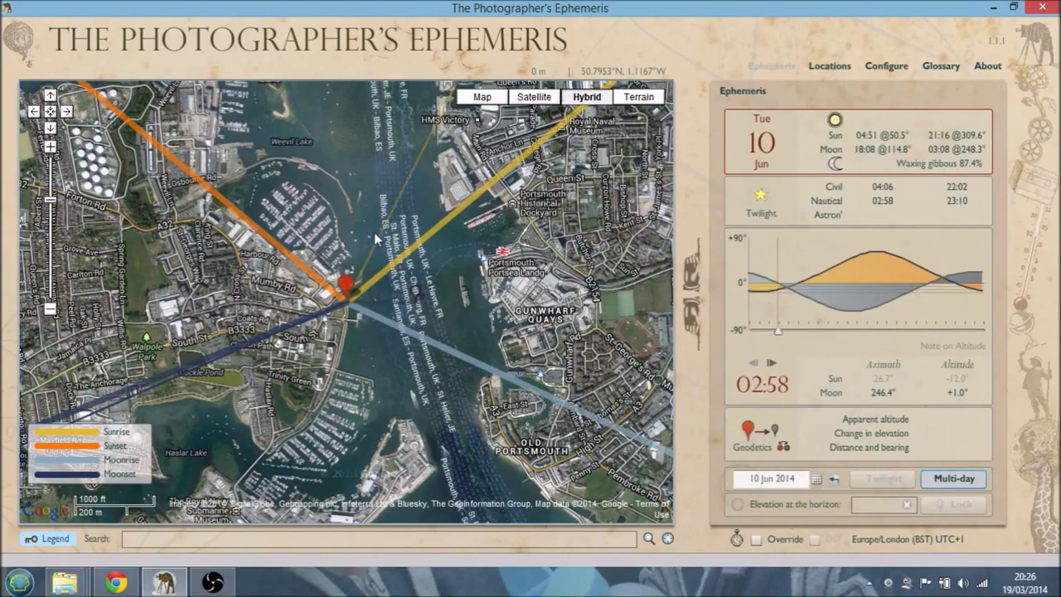
Place the secondary grey marker in Portsmouth Harbour, about 407 m from the Gosport marker at a bearing of about 85.9°.
left_click(50, 147)
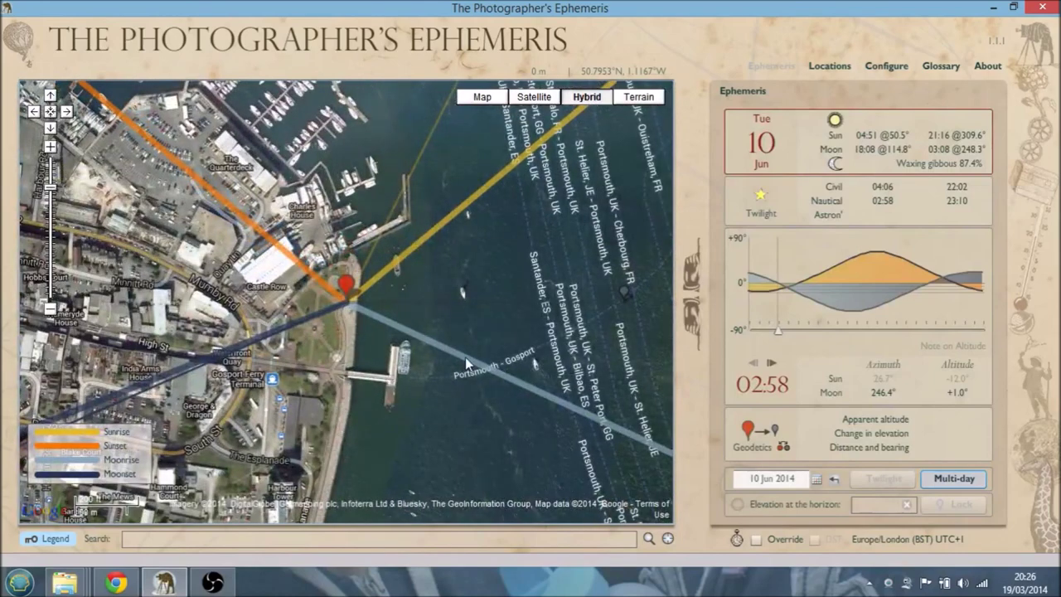
left_click_drag(461, 359, 401, 364)
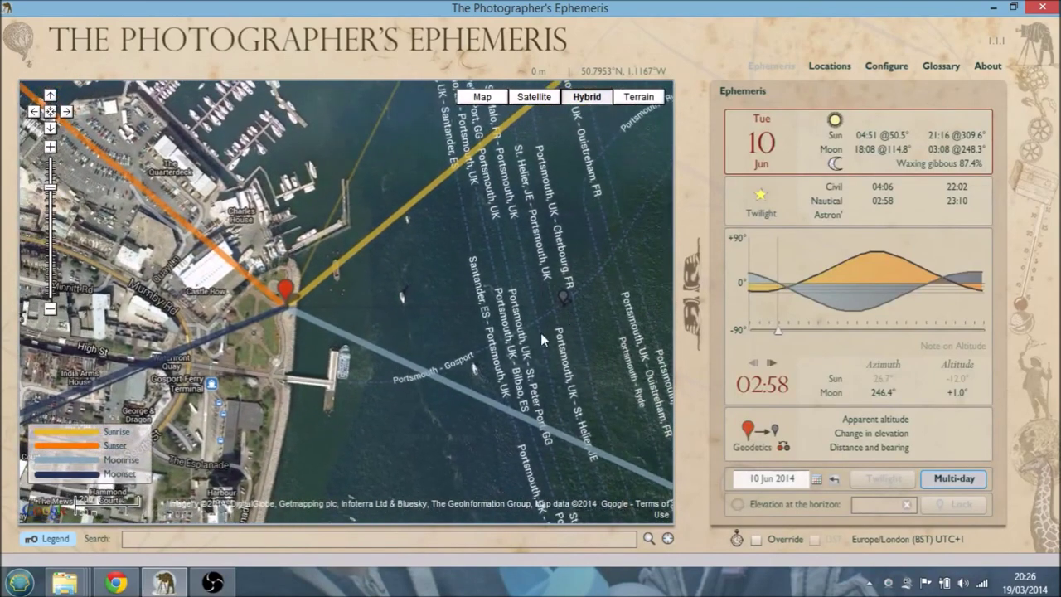
left_click_drag(342, 405, 358, 415)
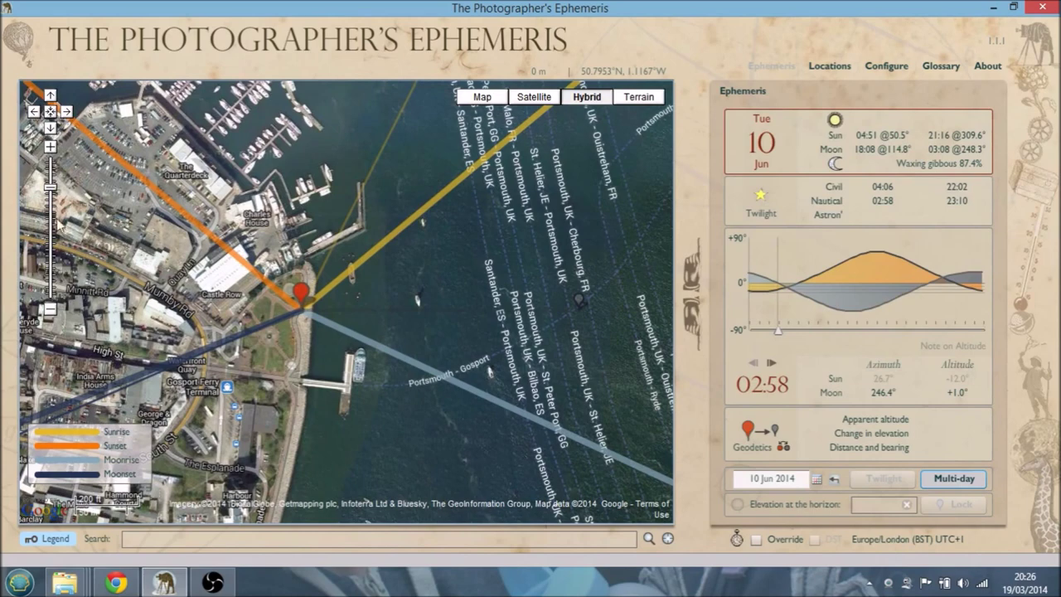
left_click(48, 311)
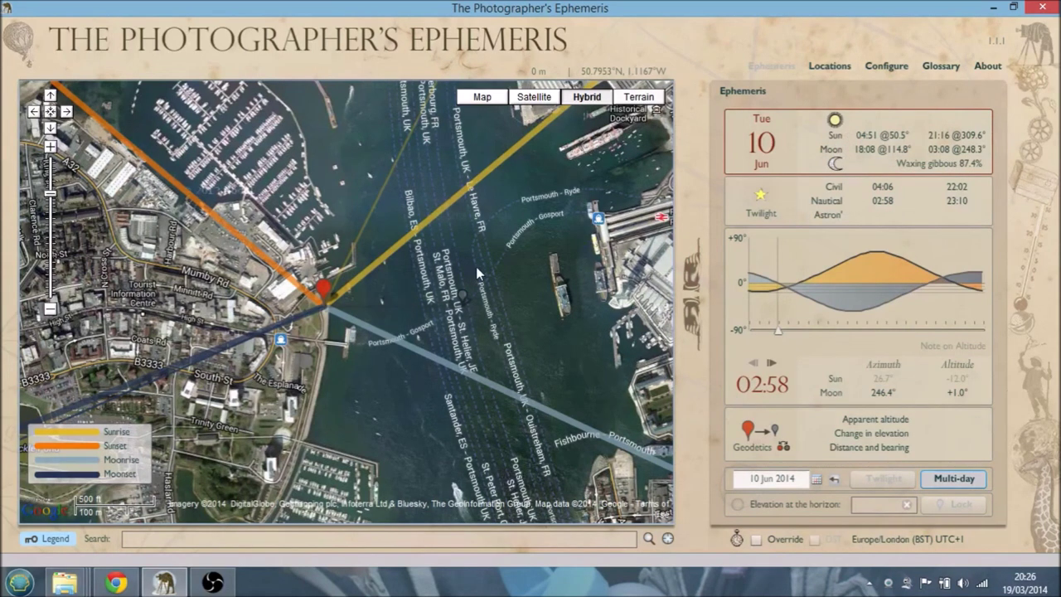
left_click(379, 331)
left_click_drag(379, 330, 514, 267)
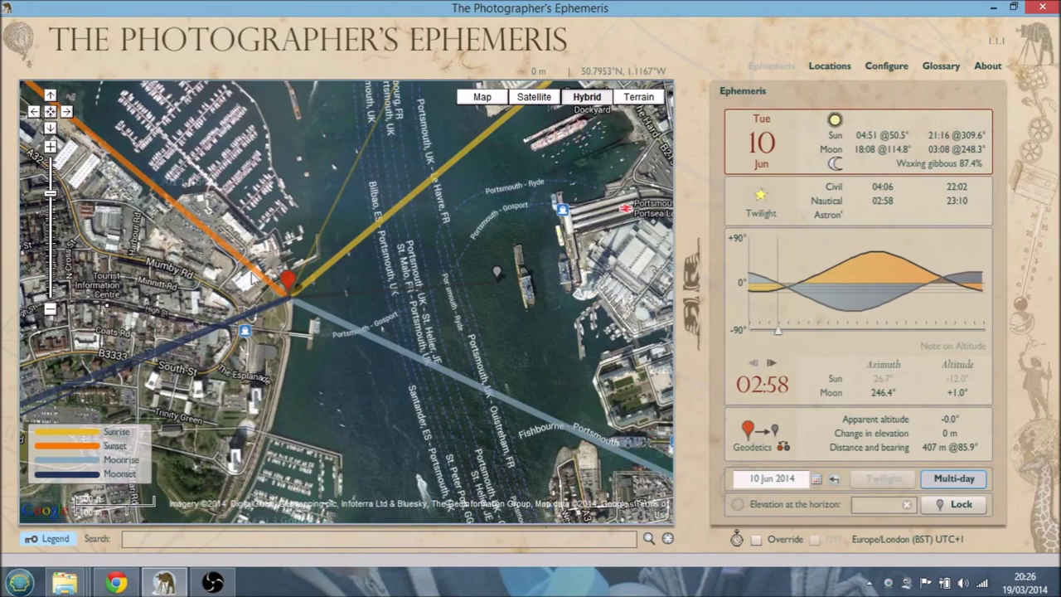
Move the red main marker from Gosport to Portchester Castle on the north shore of Portsmouth Harbour.
left_click(50, 310)
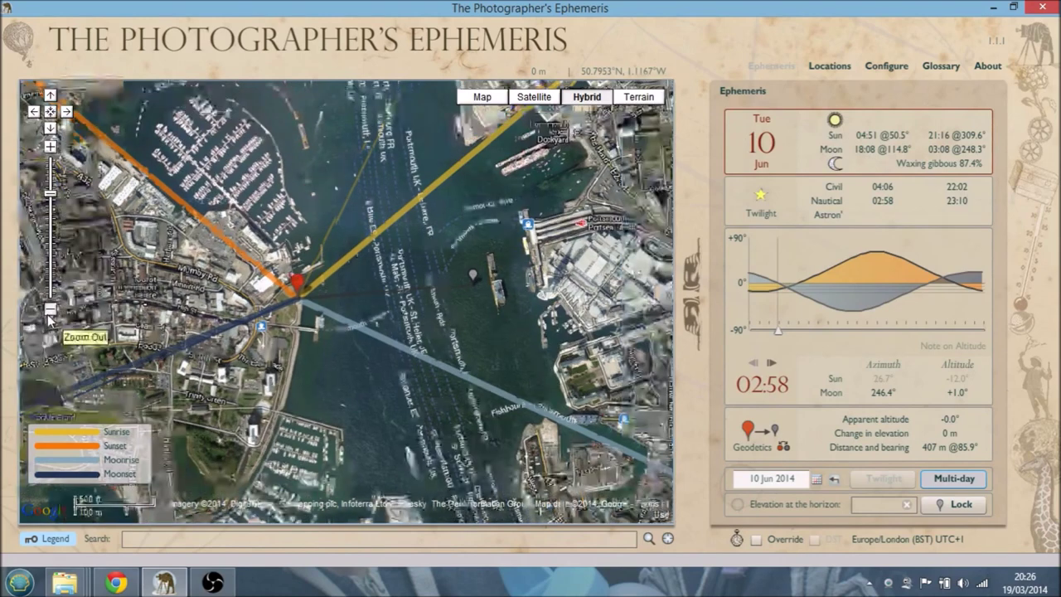
left_click(51, 310)
left_click_drag(427, 318, 360, 448)
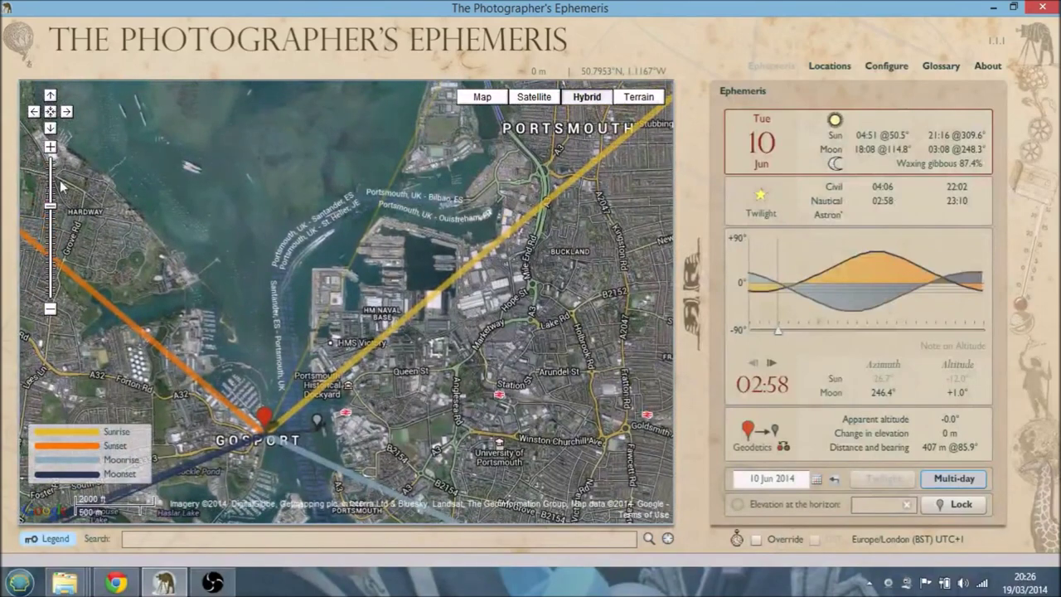
left_click(49, 310)
left_click(49, 310)
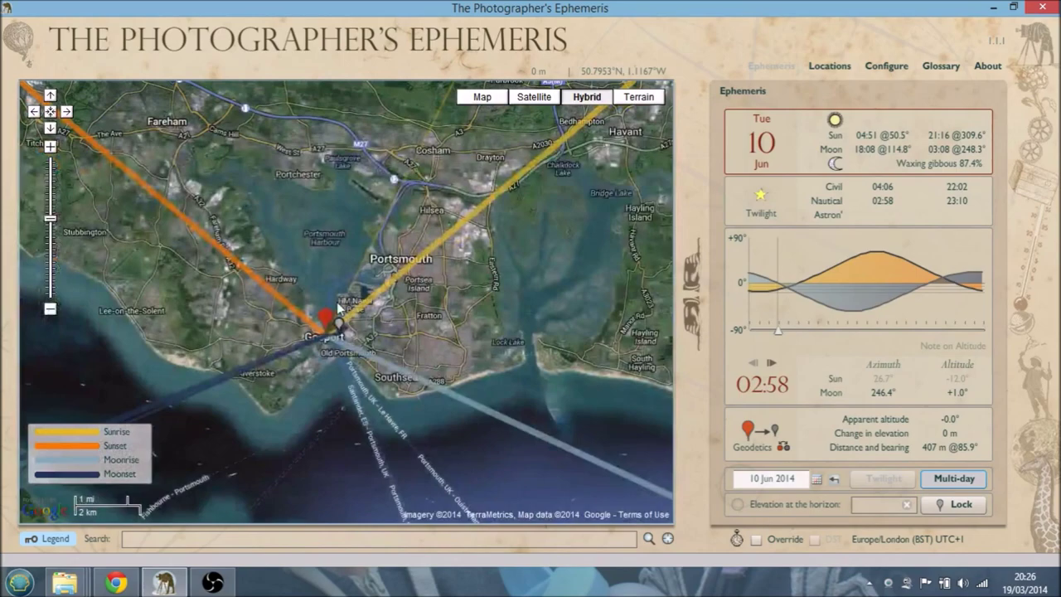
left_click_drag(340, 308, 289, 406)
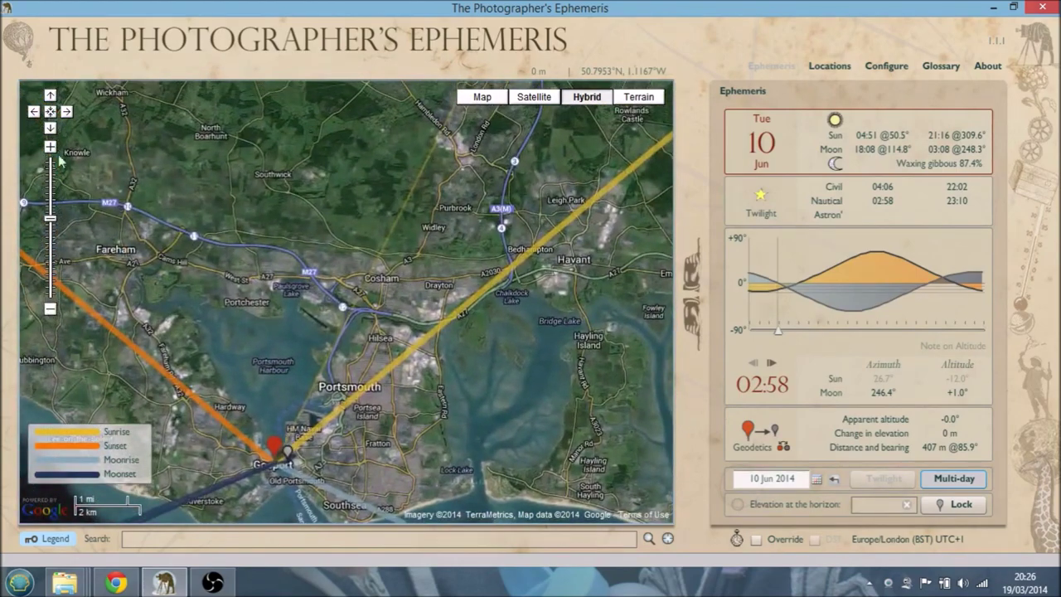
left_click(49, 147)
left_click(50, 147)
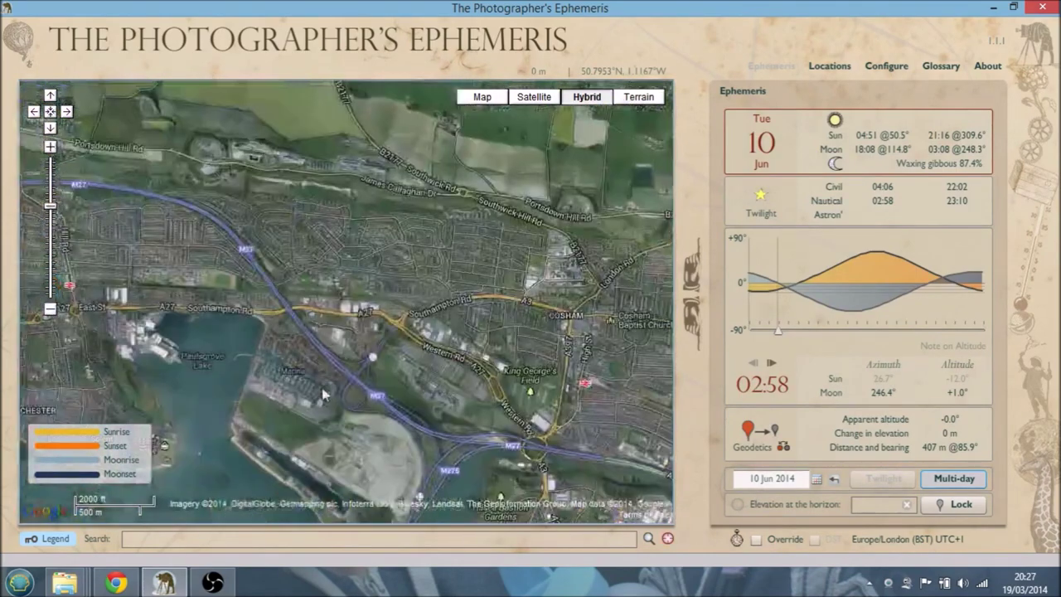
left_click_drag(323, 396, 340, 429)
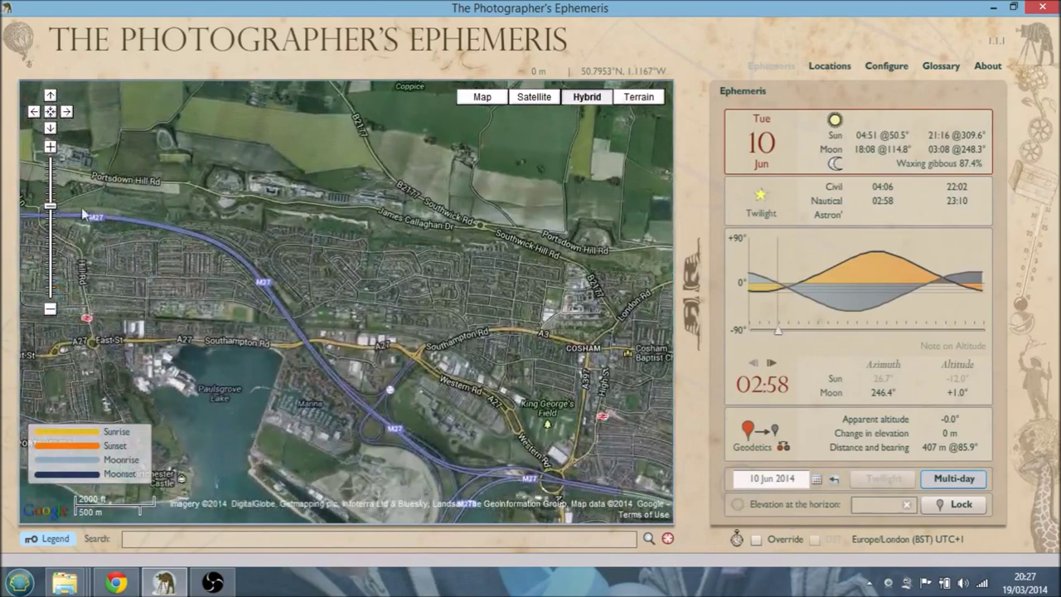
left_click_drag(377, 392, 599, 252)
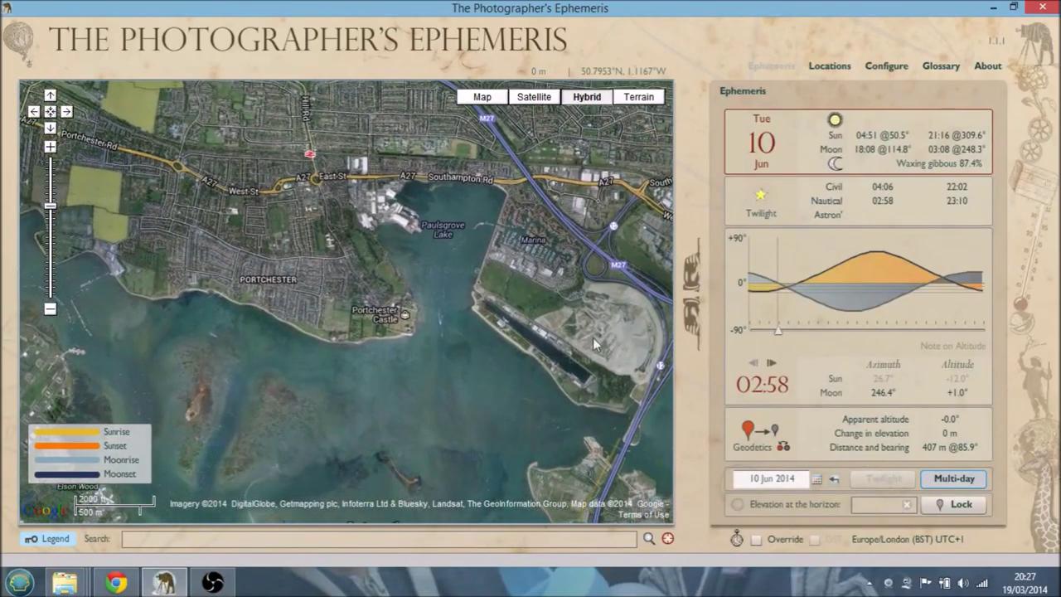
left_click(667, 538)
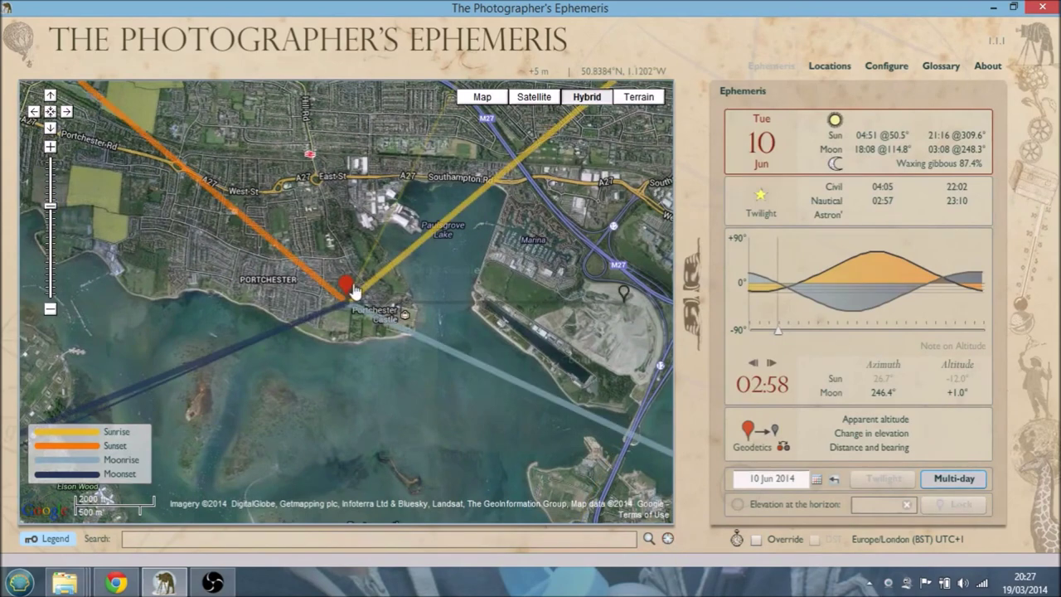
left_click_drag(352, 291, 404, 309)
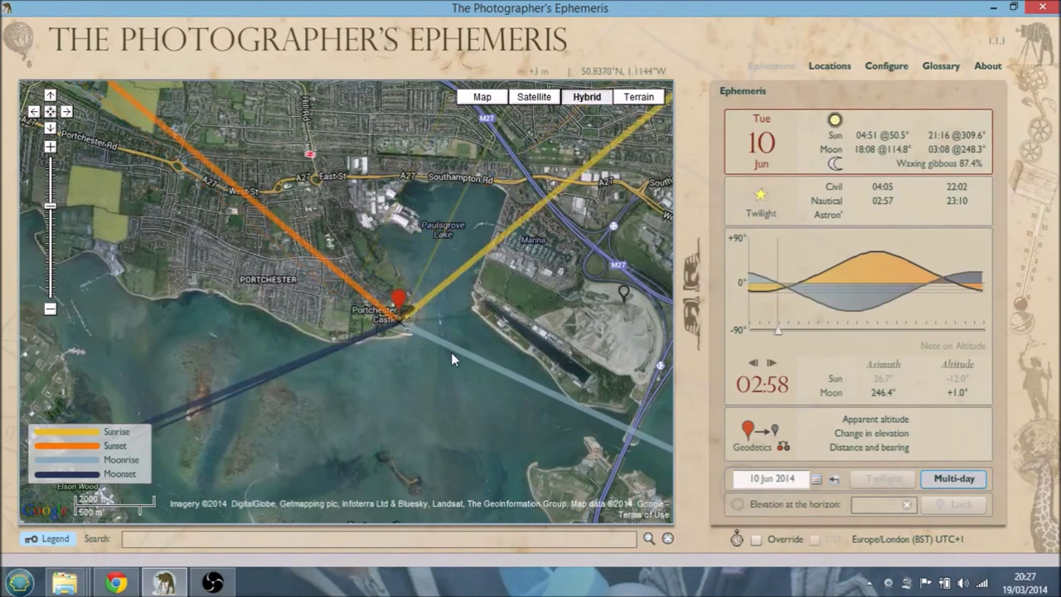
Step through the day's sun and moon events at Portchester Castle to the sunrise at 04:51.
left_click_drag(411, 430, 324, 459)
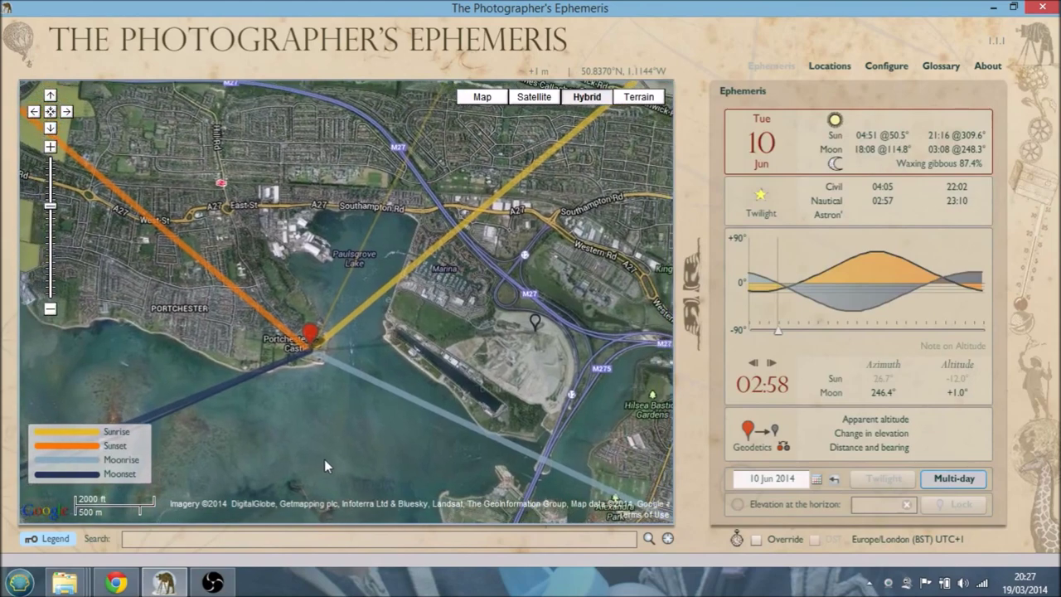
left_click(774, 363)
left_click(754, 362)
left_click(772, 362)
left_click(772, 362)
left_click(772, 363)
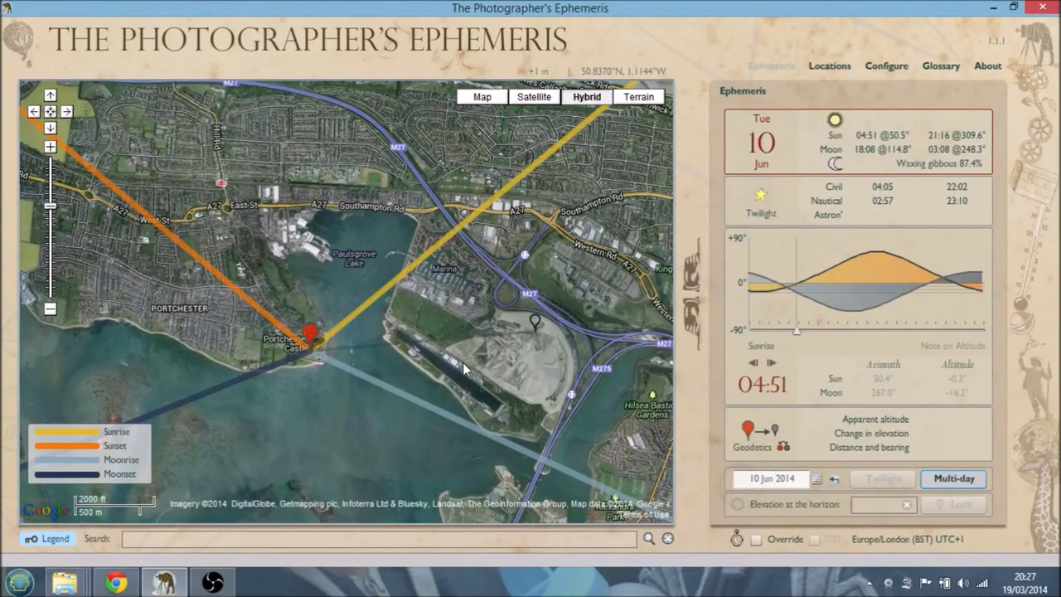
On the terrain map, place the red marker on the shore beside the marina and the grey one about 2.12 km away on Portsdown Hill, bearing about 49.0°.
left_click_drag(462, 362, 417, 401)
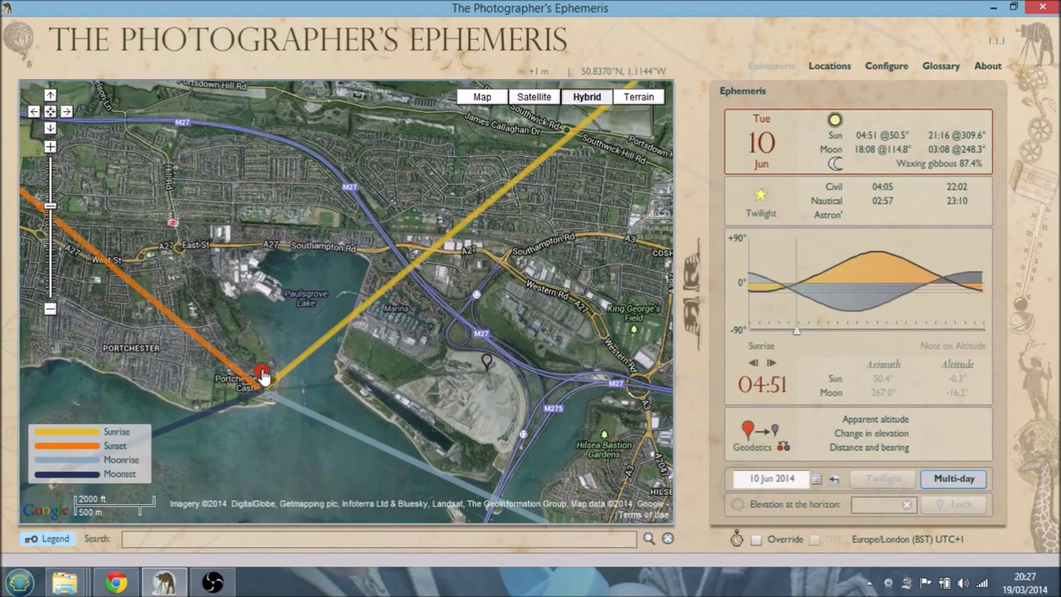
mouse_move(539, 225)
left_mouse_down()
mouse_move(496, 275)
mouse_move(513, 275)
left_mouse_up()
left_click(639, 97)
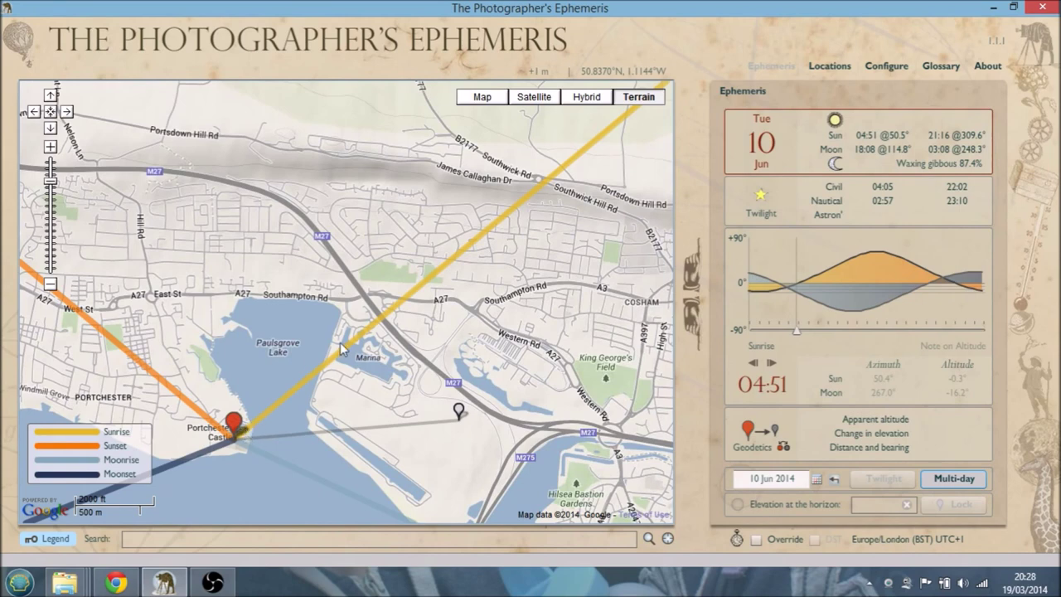
left_click_drag(236, 423, 331, 352)
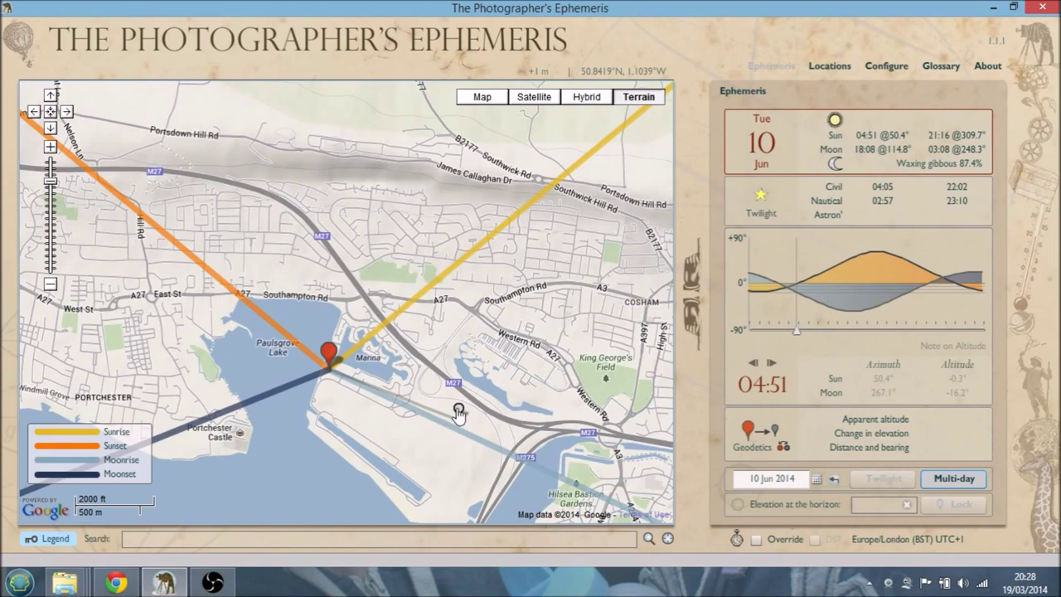
mouse_move(459, 412)
left_mouse_down()
mouse_move(474, 211)
mouse_move(490, 169)
mouse_move(488, 180)
mouse_move(536, 180)
left_mouse_up()
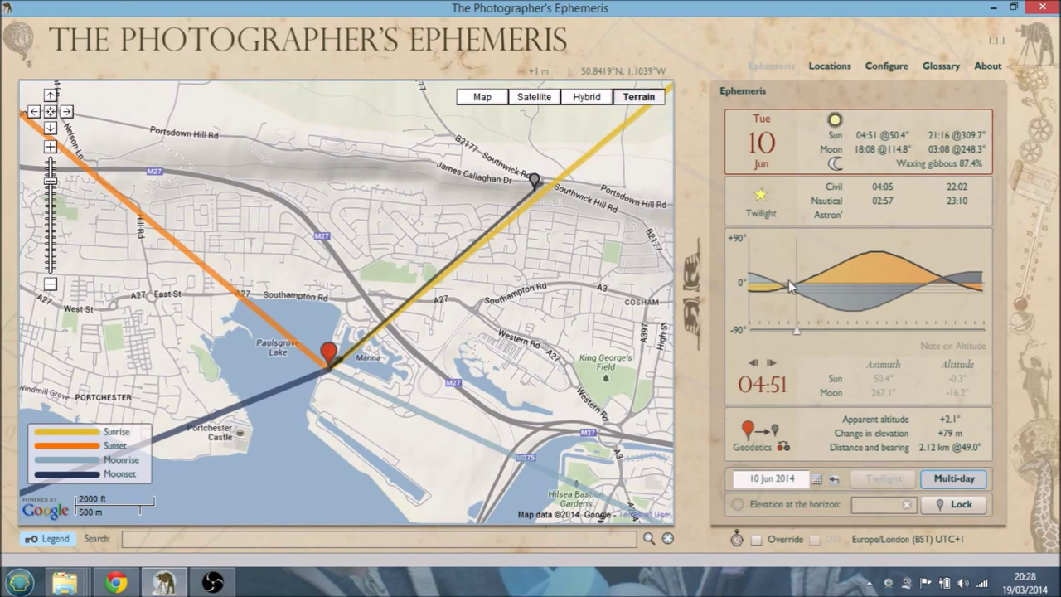
Set the time to 05:16, shortly after sunrise, to compare the sun's altitude with the hill's apparent altitude.
mouse_move(797, 333)
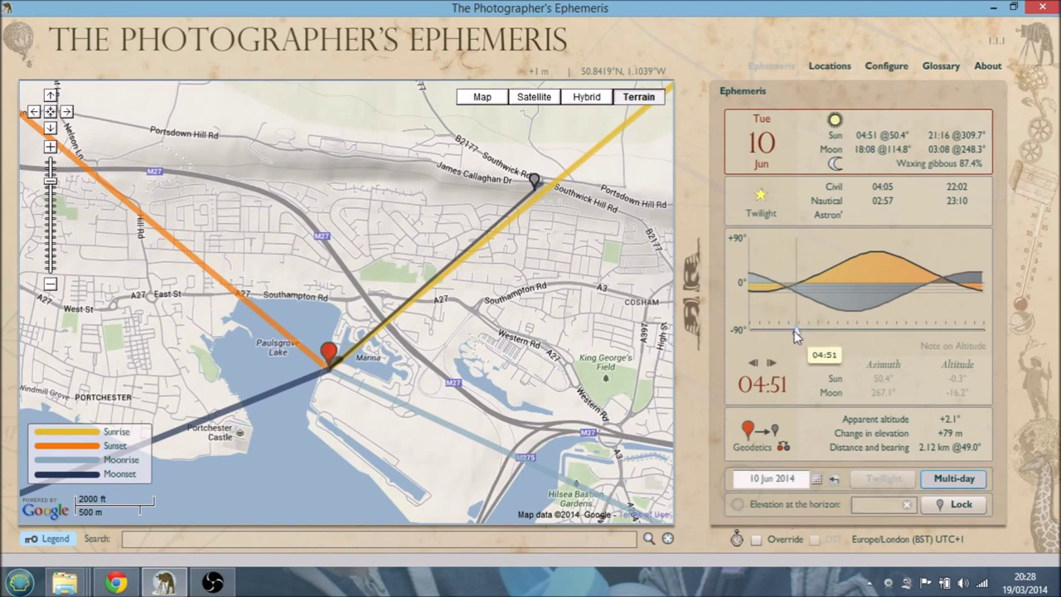
left_click(769, 363)
left_click(756, 363)
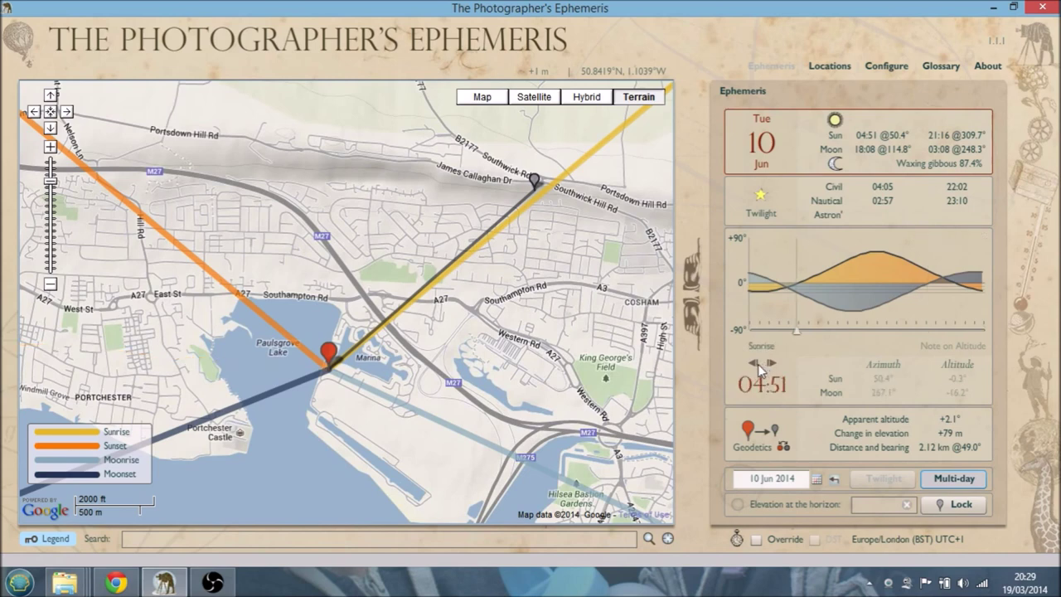
mouse_move(799, 333)
left_click_drag(796, 330, 801, 333)
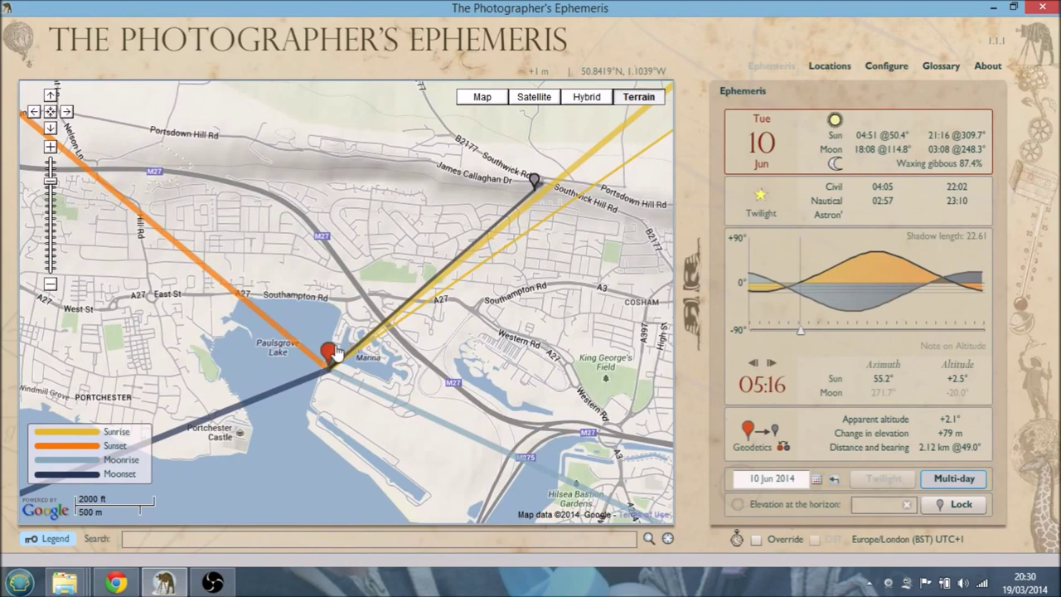
Return the red marker to Portchester Castle and swap the positions of the red and grey markers.
mouse_move(333, 356)
left_mouse_down()
mouse_move(242, 396)
mouse_move(245, 412)
left_mouse_up()
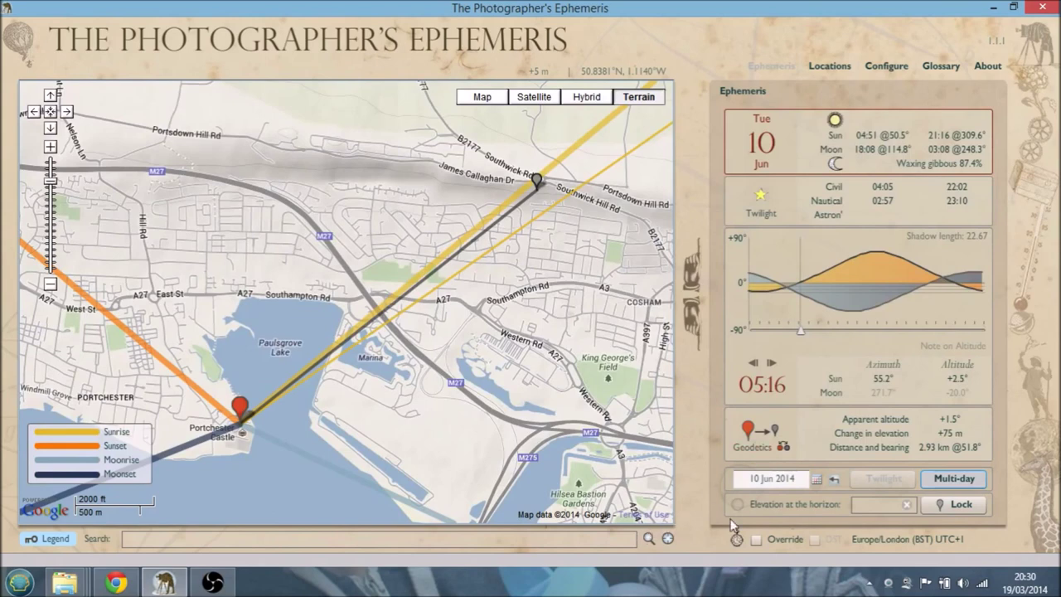
left_click(783, 448)
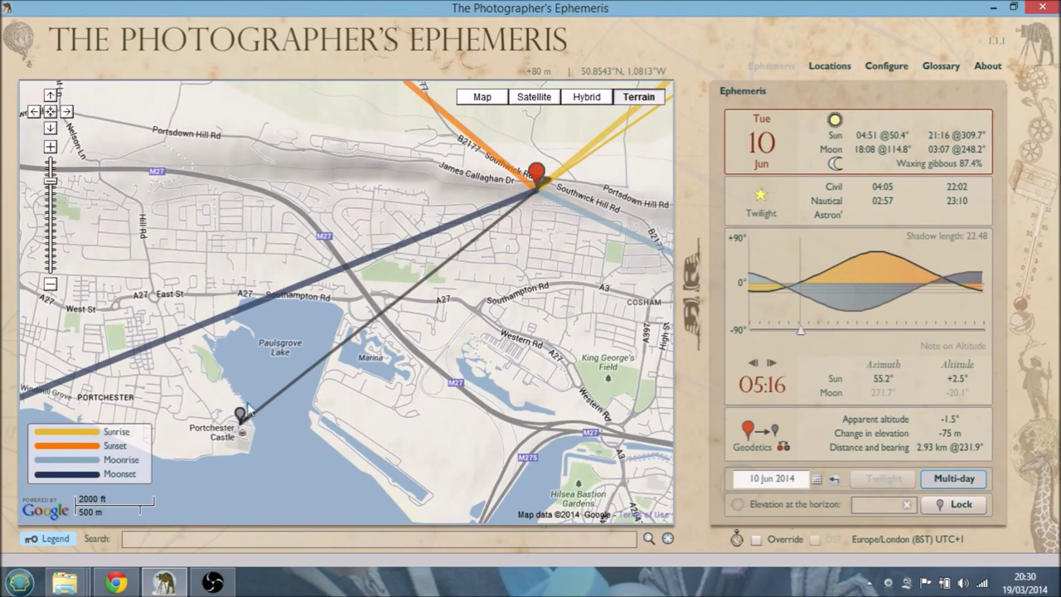
left_click(51, 285)
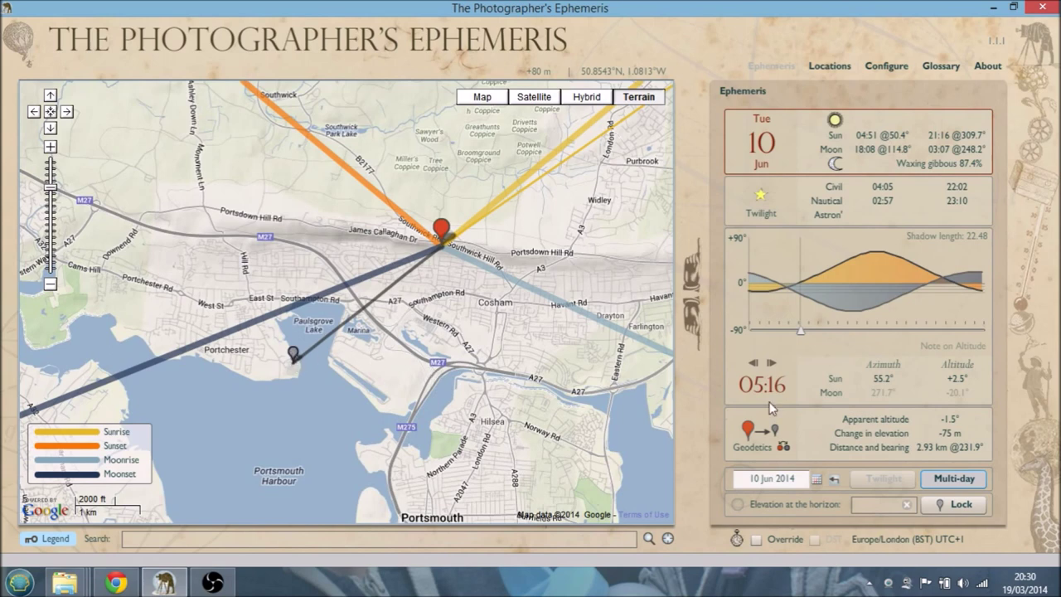
Lock the elevation at the horizon to the grey marker's 5 m and examine the horizon circle around Portsmouth.
left_click(948, 506)
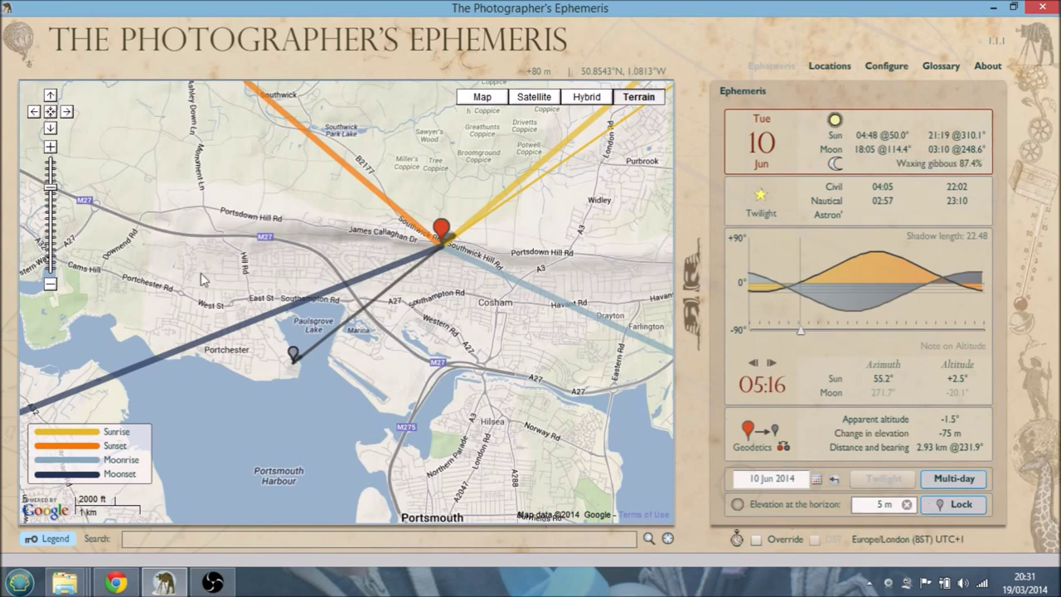
left_click(50, 284)
left_click(51, 285)
left_click(50, 284)
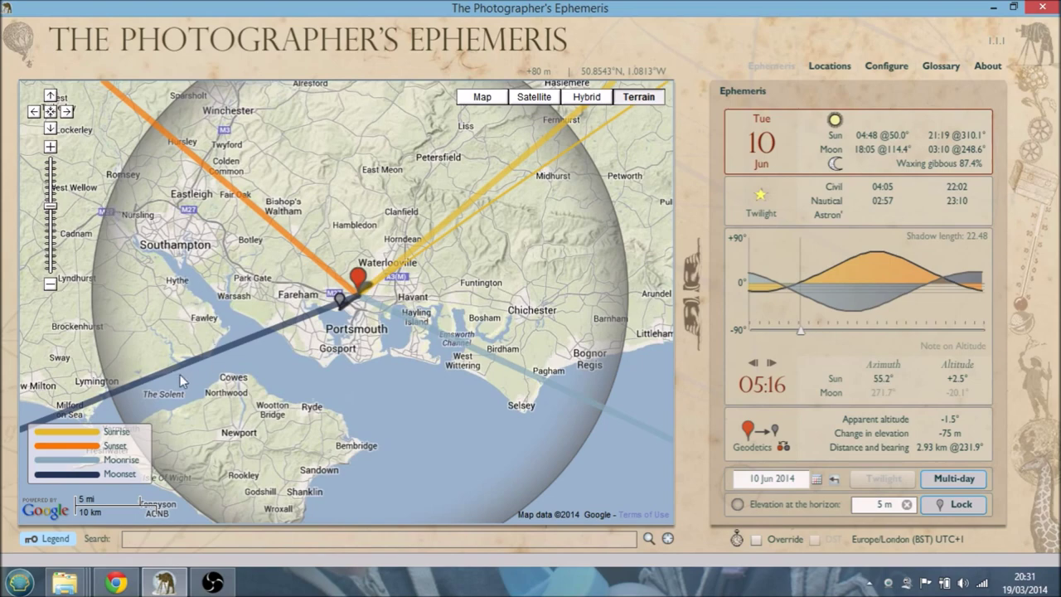
left_click(52, 283)
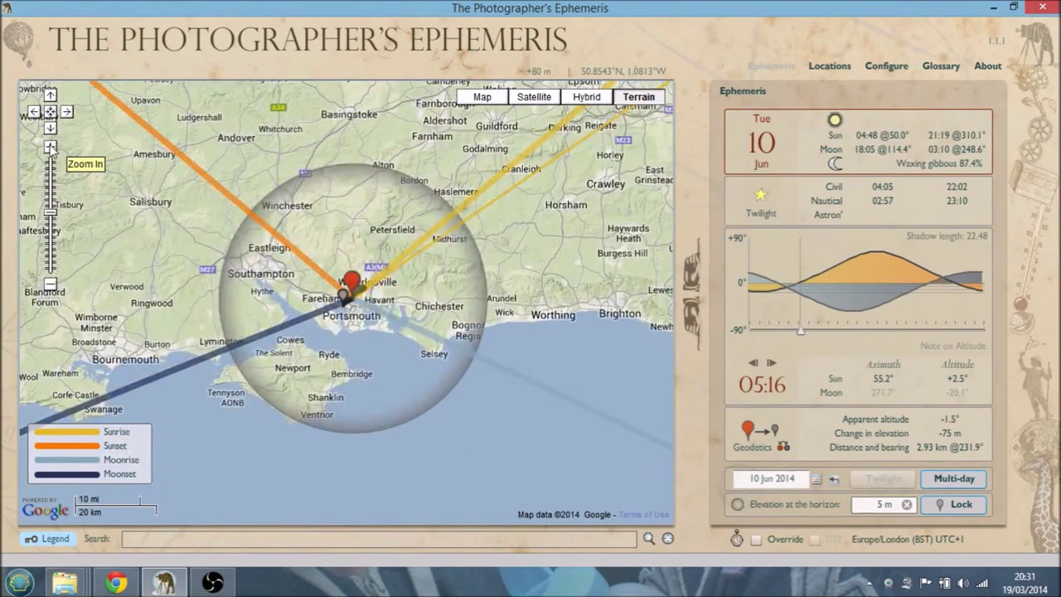
left_click(50, 147)
left_click(50, 148)
left_click(49, 147)
left_click(50, 148)
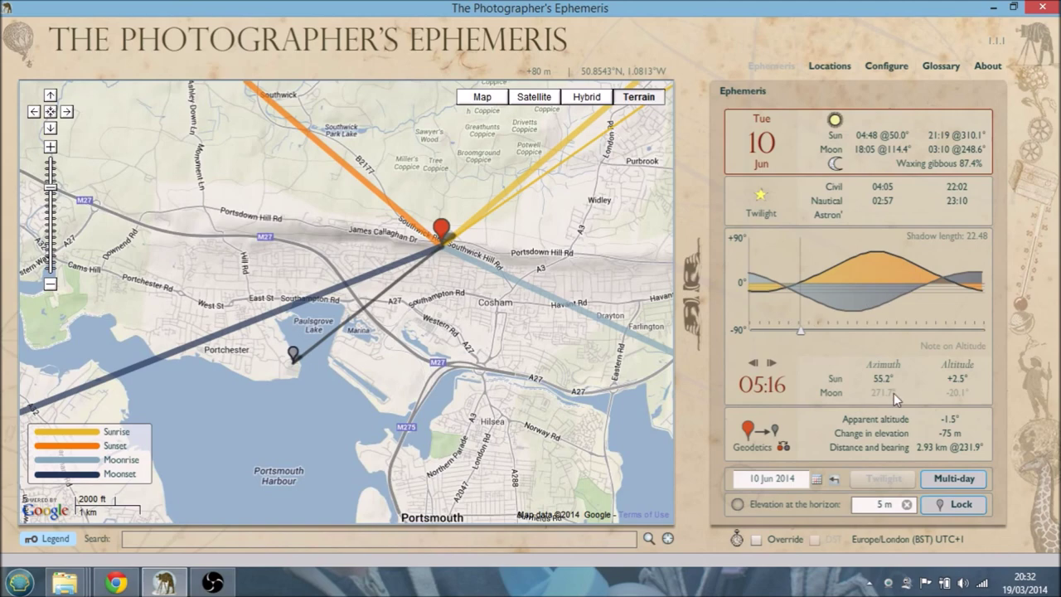
Show the multi-day data with the hybrid map and bring the red marker to central Gosport.
left_click(944, 478)
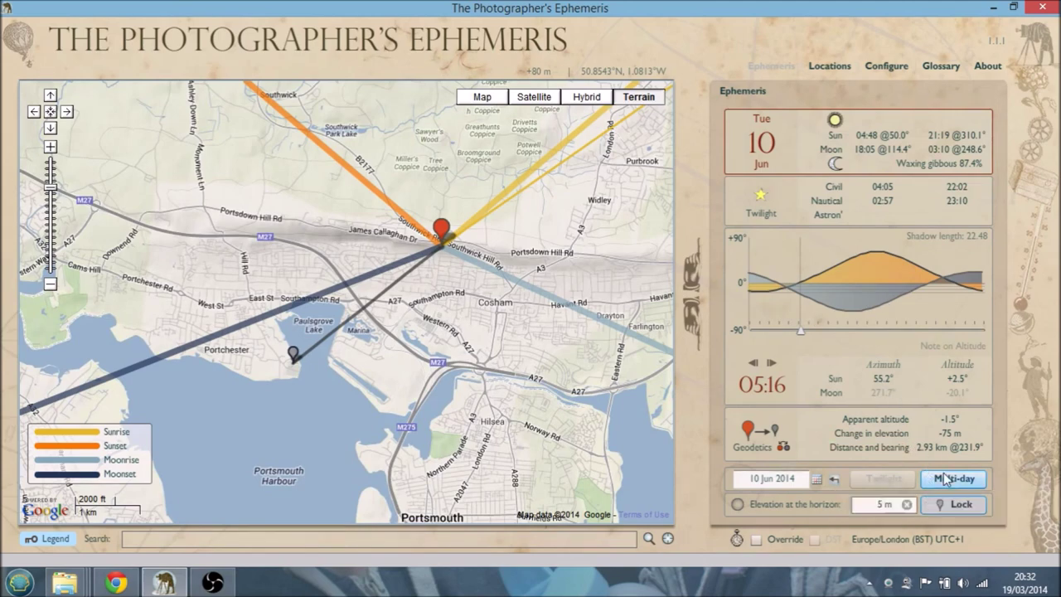
left_click(586, 97)
left_click_drag(413, 332, 516, 125)
left_click_drag(456, 289, 488, 153)
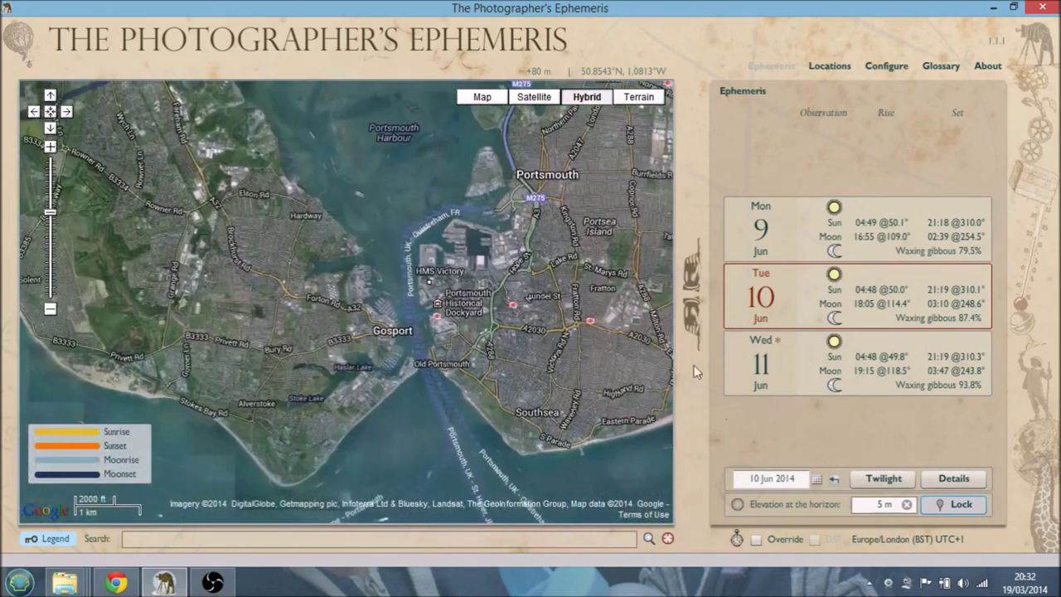
left_click(668, 540)
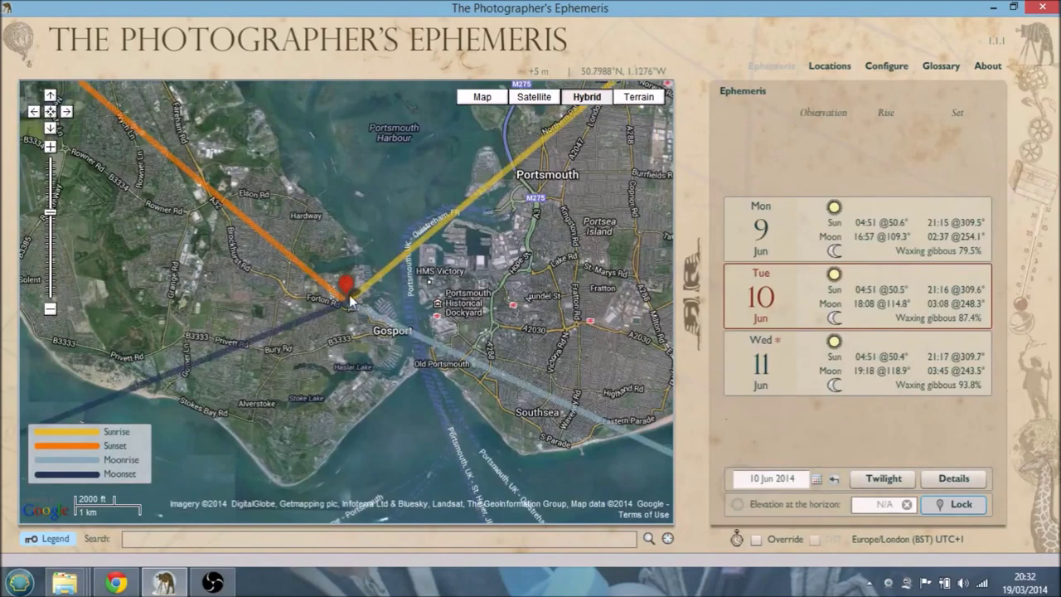
left_click_drag(348, 286, 380, 322)
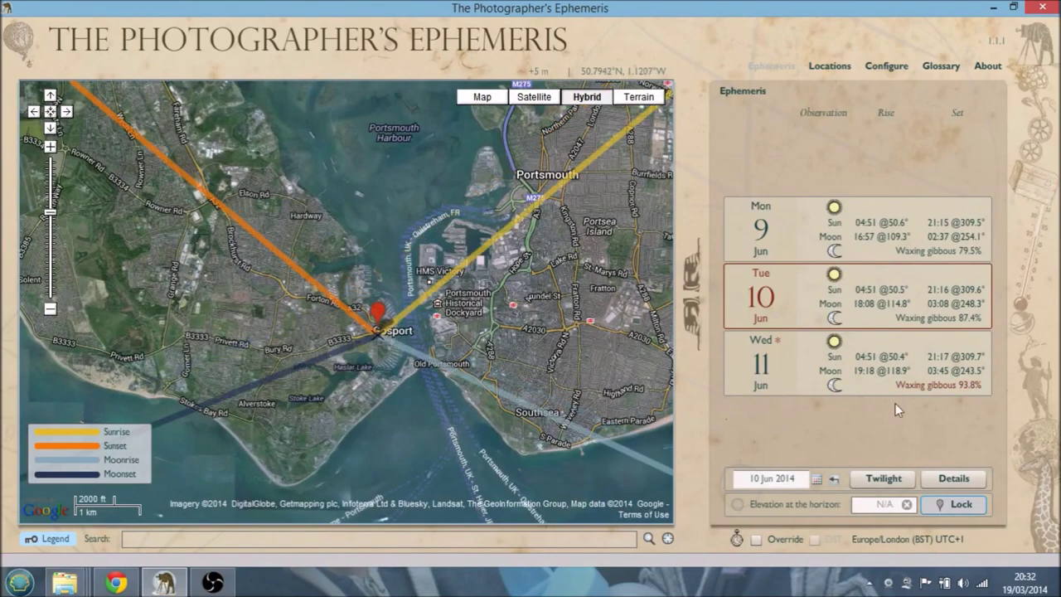
Reset the date to today, 19 Mar 2014, and move the red marker east to Gosport's waterfront facing Gunwharf Quays.
left_click(834, 479)
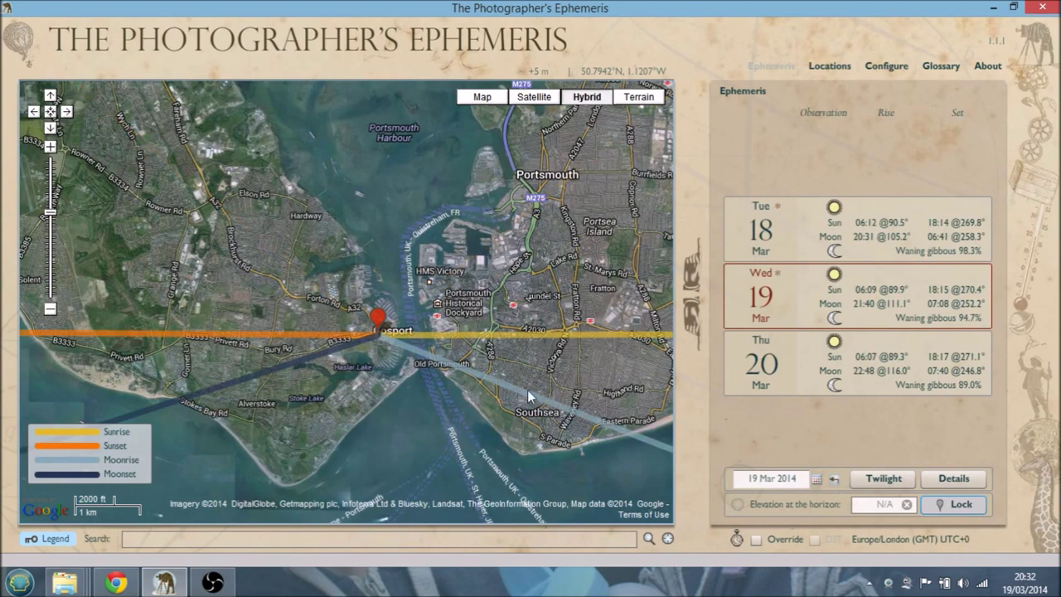
left_click_drag(377, 318, 383, 318)
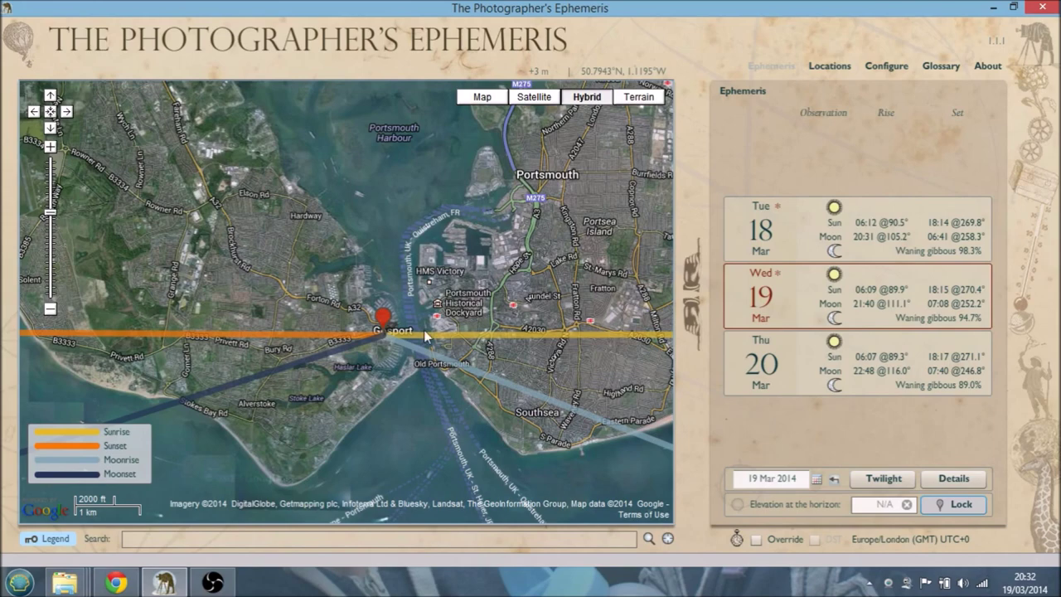
left_click(50, 145)
left_click_drag(565, 424, 411, 325)
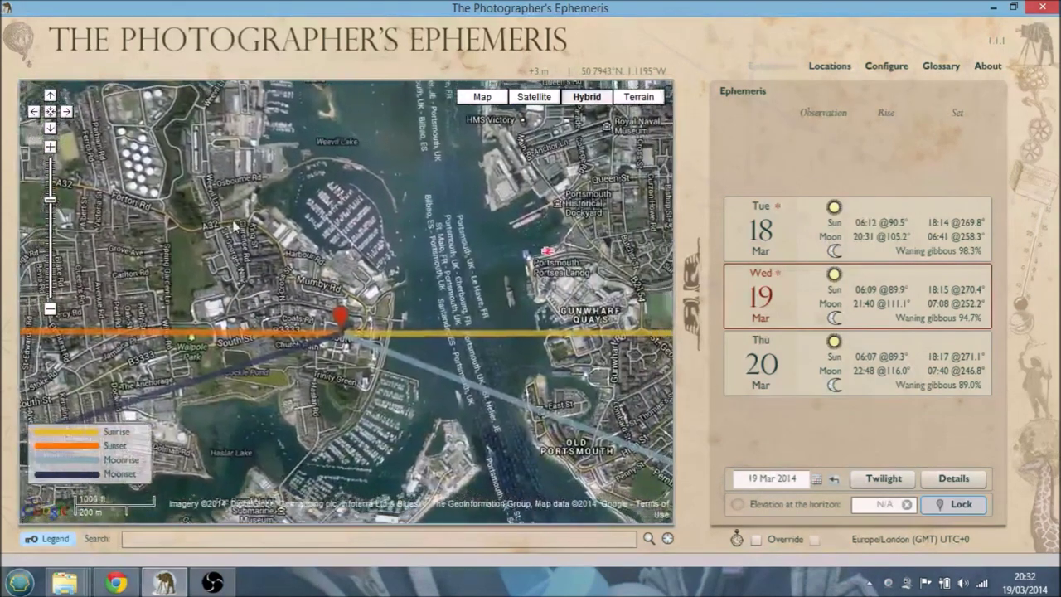
left_click_drag(342, 326, 385, 326)
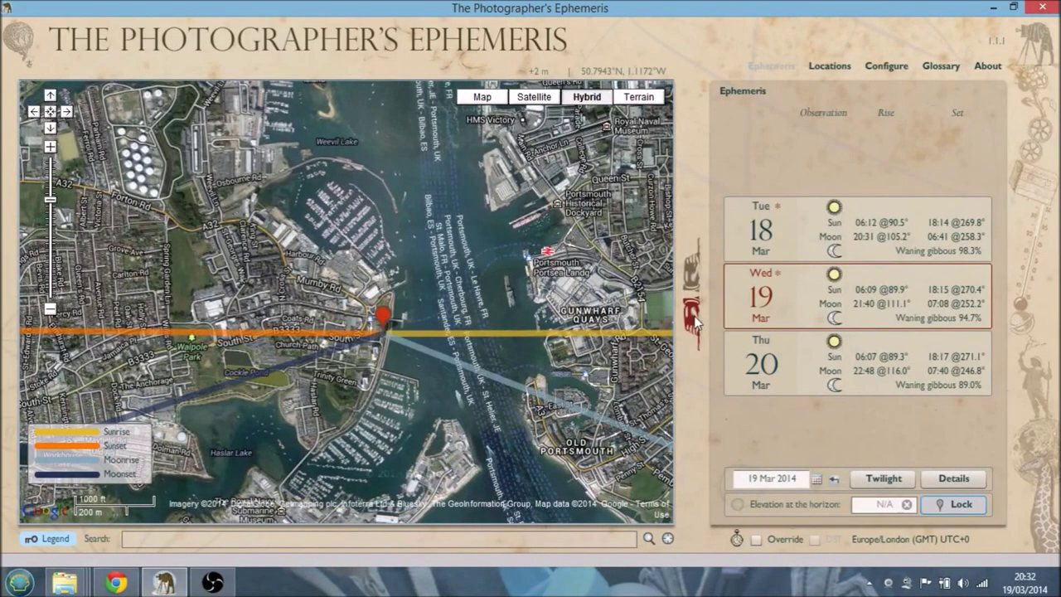
Advance the date to 20 Mar 2014 and show that day's detailed sun and moon data.
left_click(694, 321)
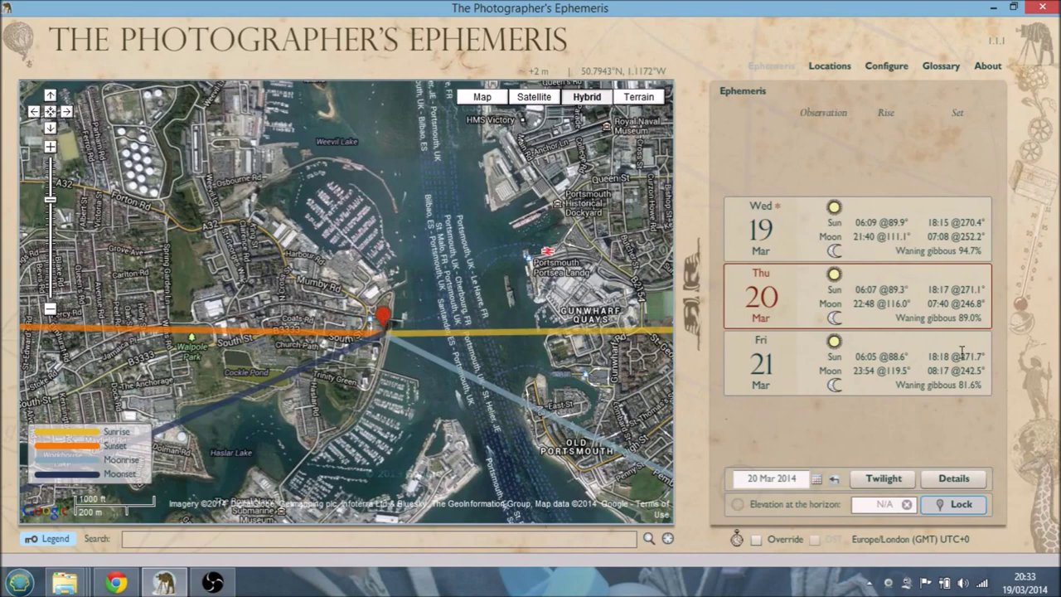
left_click(959, 486)
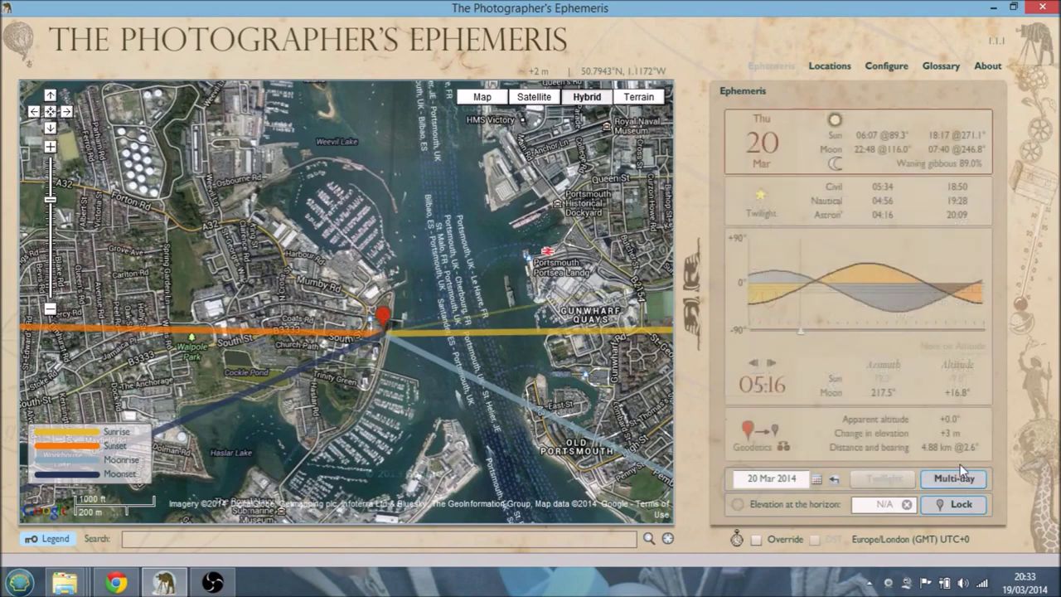
Set the time of day for 20 Mar 2014 to 14:03 on the sun and moon altitude chart.
left_click(798, 329)
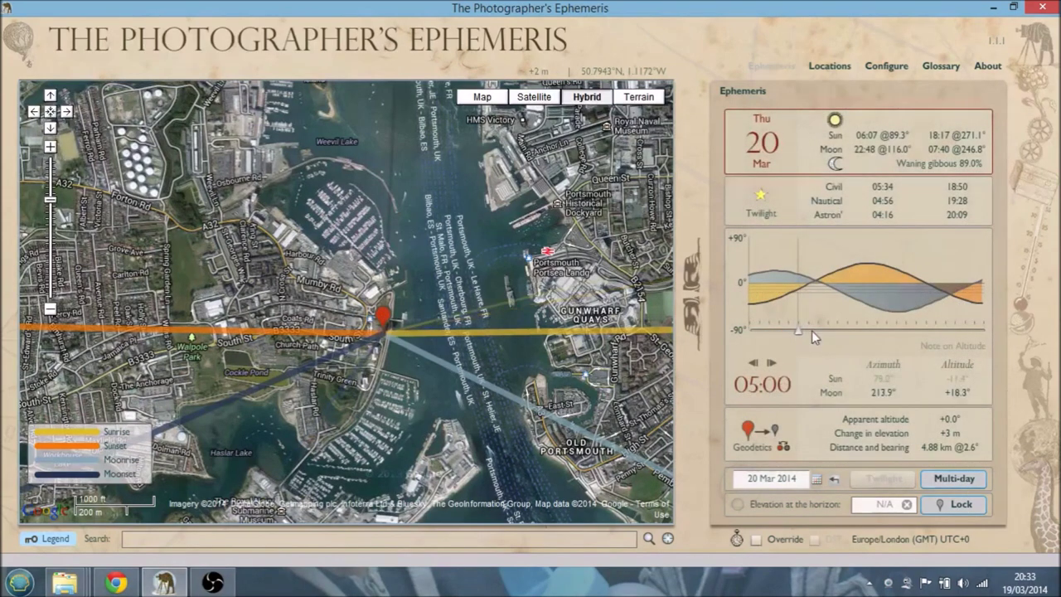
left_click_drag(799, 331, 887, 333)
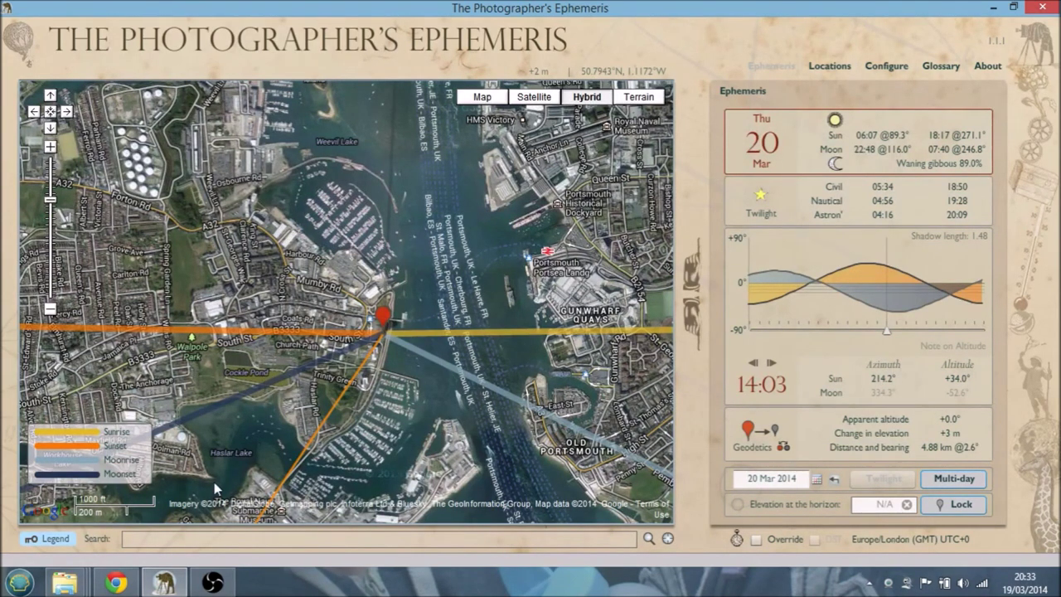
Switch to Chrome and review the download and installation steps on the TPE for Desktop page.
left_click(129, 587)
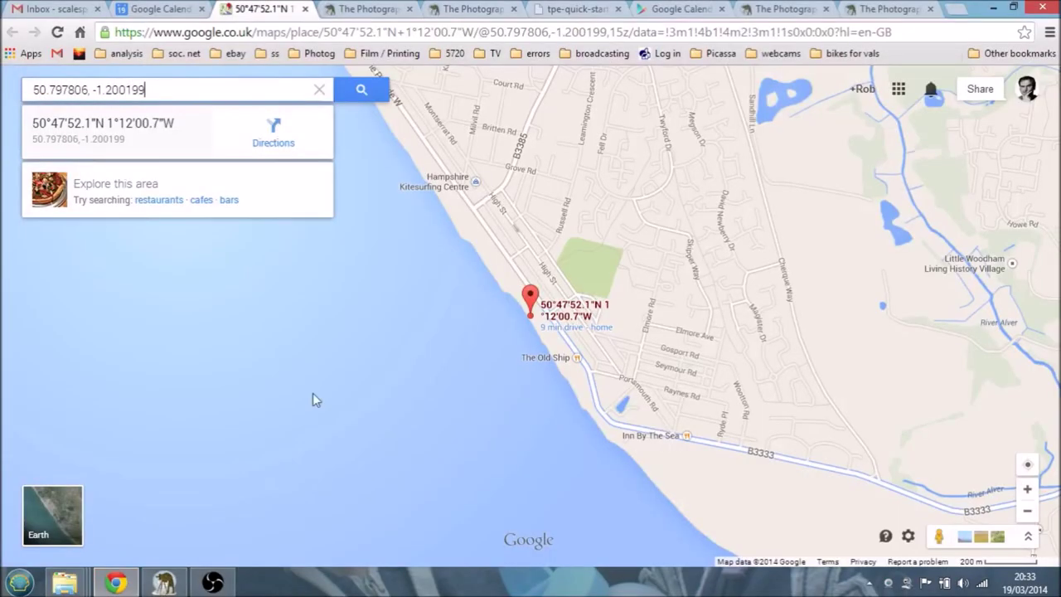
left_click(368, 9)
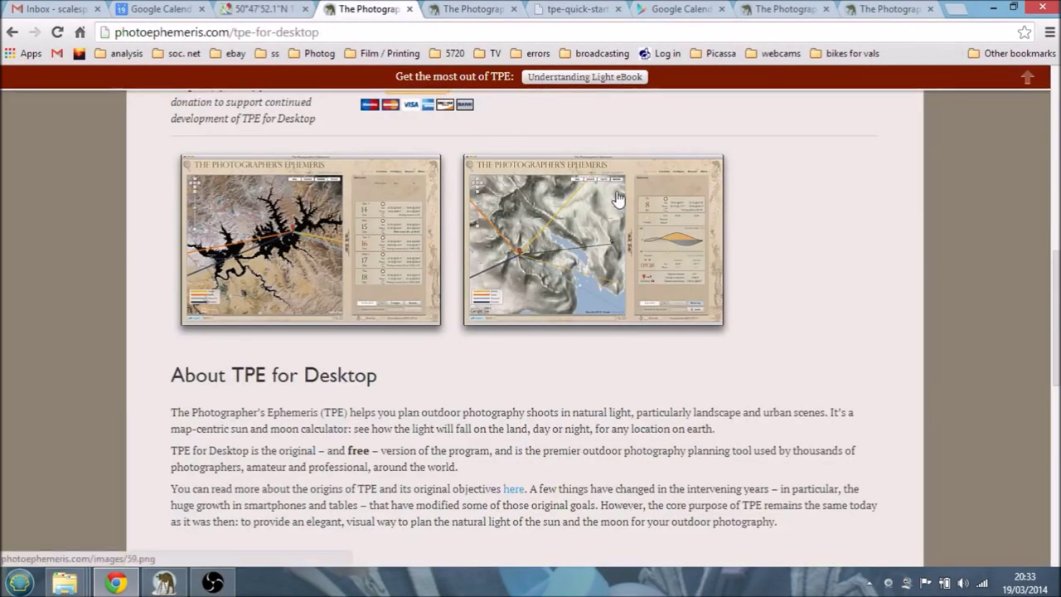
mouse_move(618, 198)
scroll(618, 193, "up", 5)
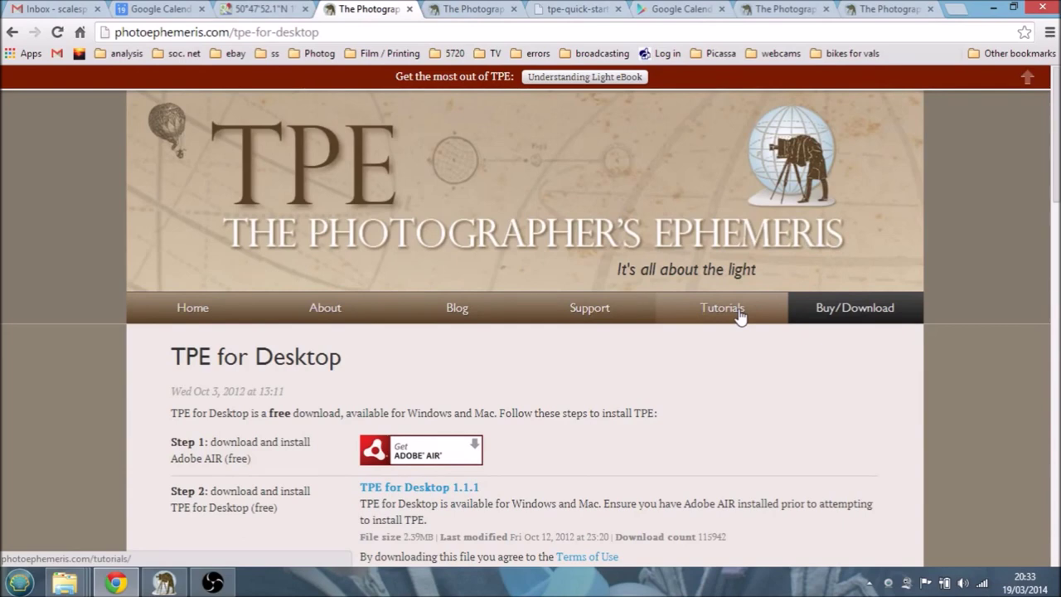
scroll(723, 297, "down", 3)
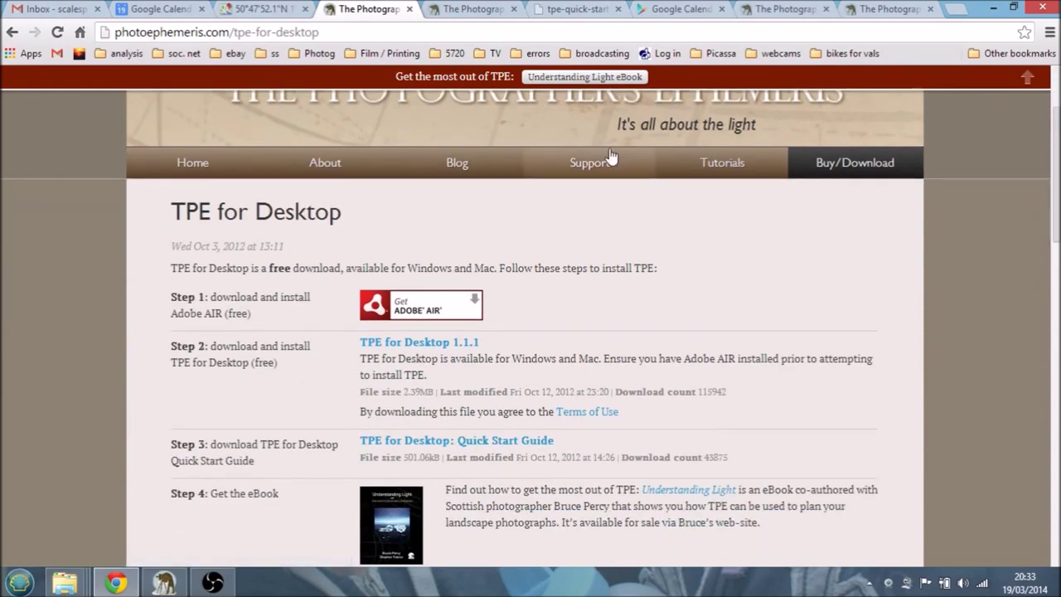
Look through the Desktop category of tutorials on photoephemeris.com down to the site links below the list.
left_click(486, 14)
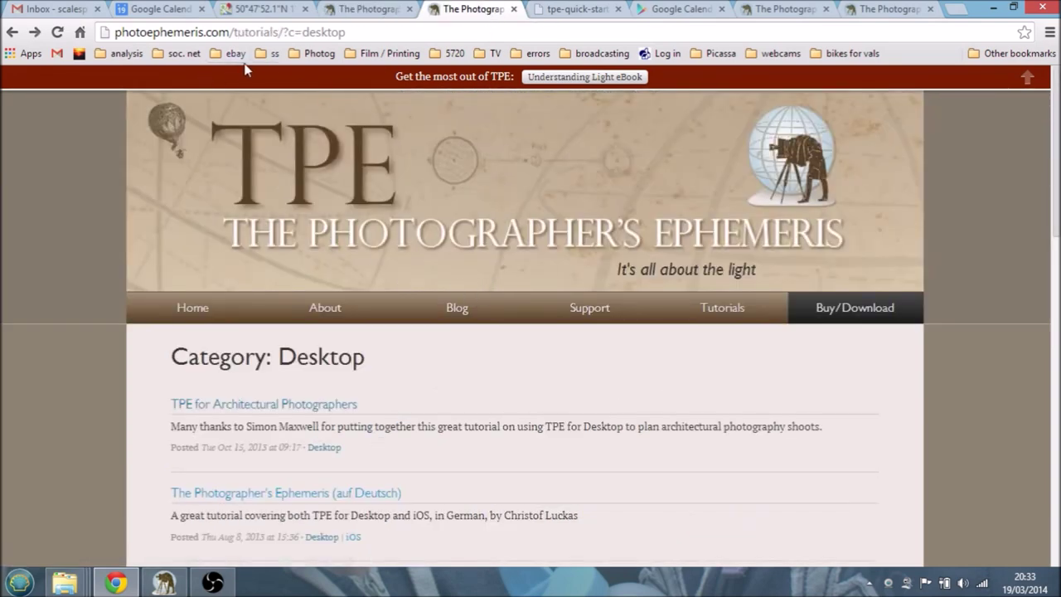
scroll(599, 407, "down", 10)
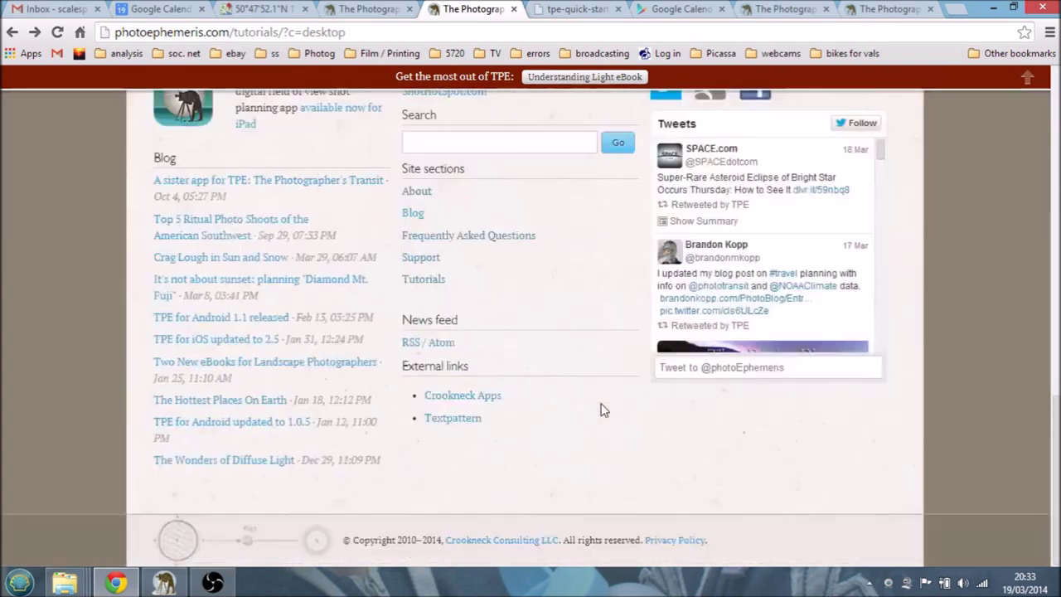
scroll(599, 407, "up", 3)
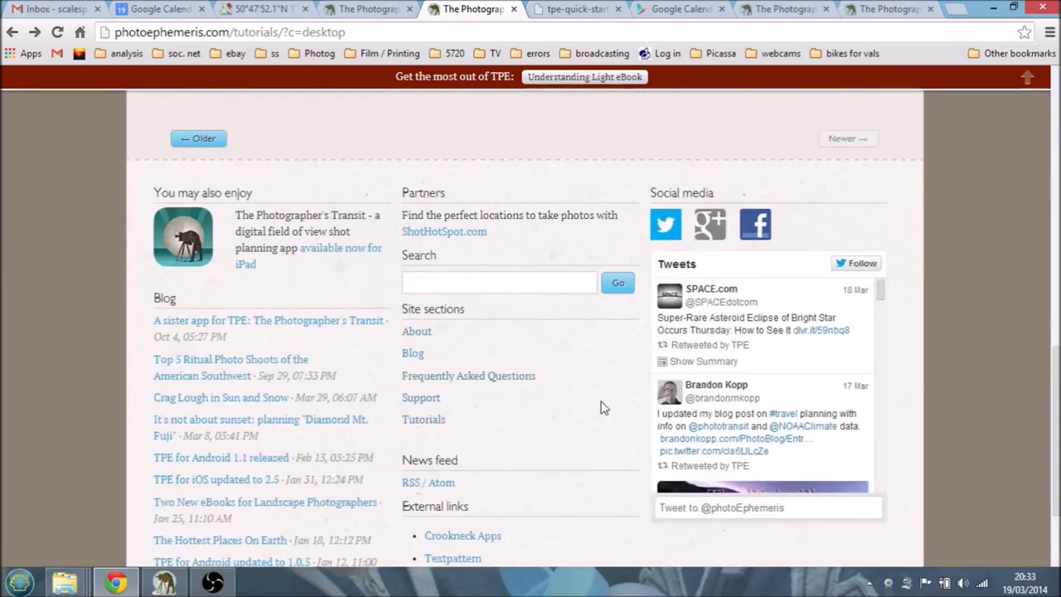
left_click(551, 15)
left_click(476, 9)
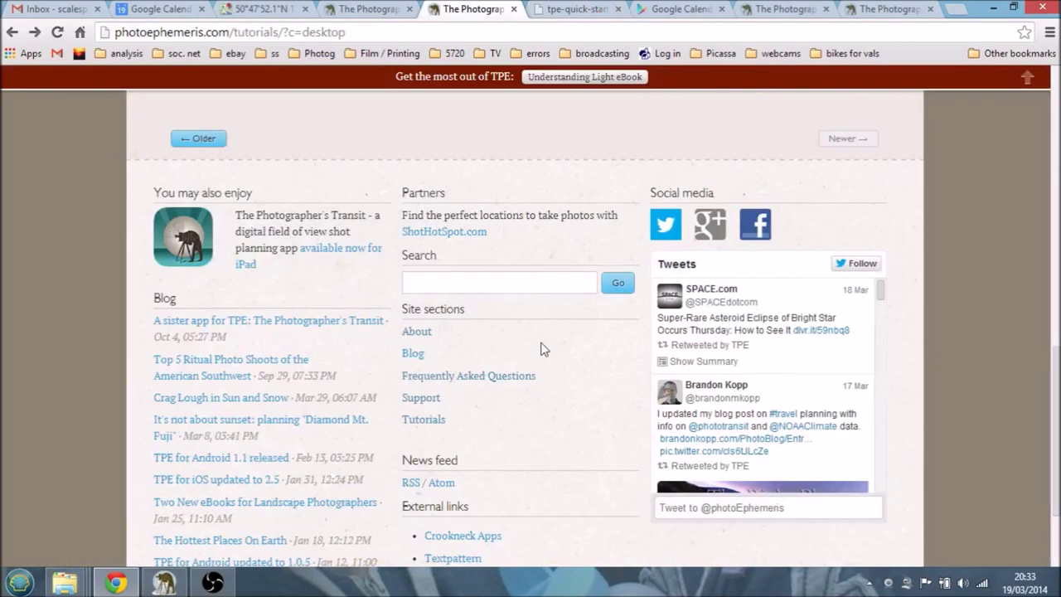
scroll(577, 474, "up", 2)
scroll(578, 474, "up", 8)
scroll(578, 474, "down", 7)
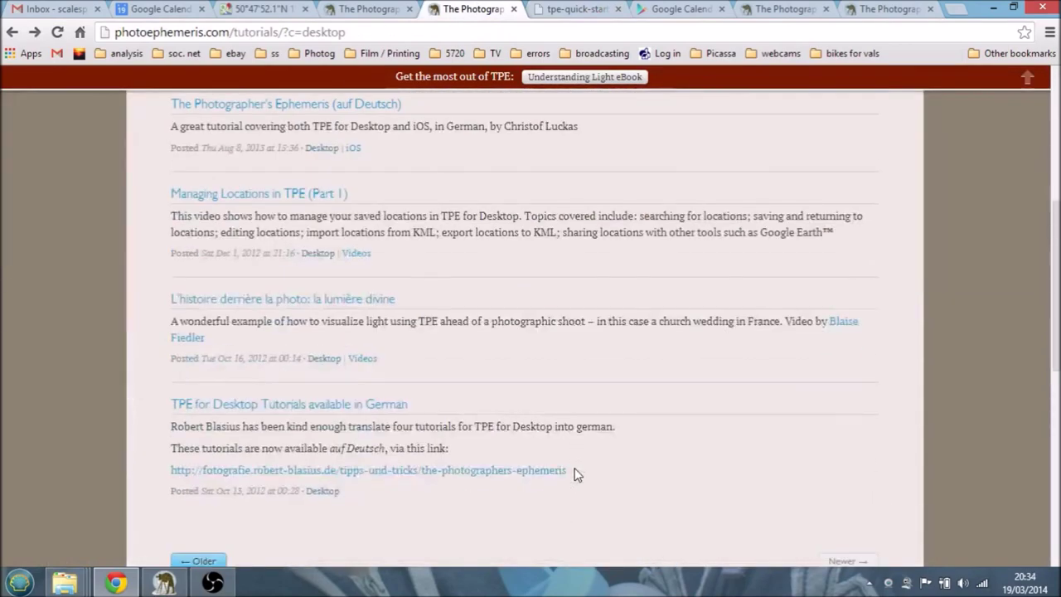
scroll(578, 474, "down", 2)
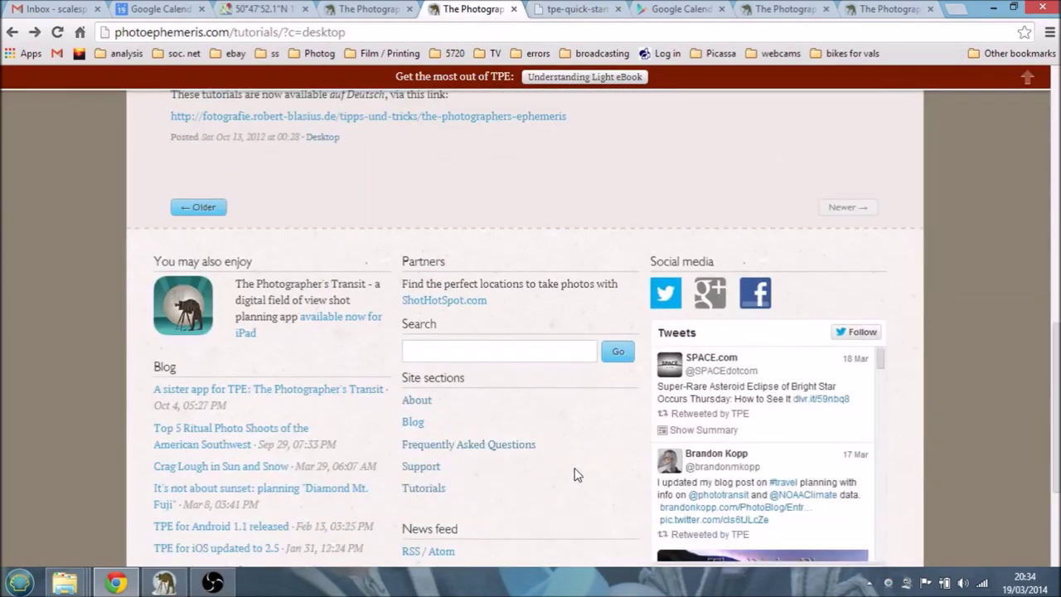
Browse the full tutorials list on photoephemeris.com down to the Using TPE series, Parts 2 to 4.
left_click(785, 9)
scroll(720, 320, "up", 6)
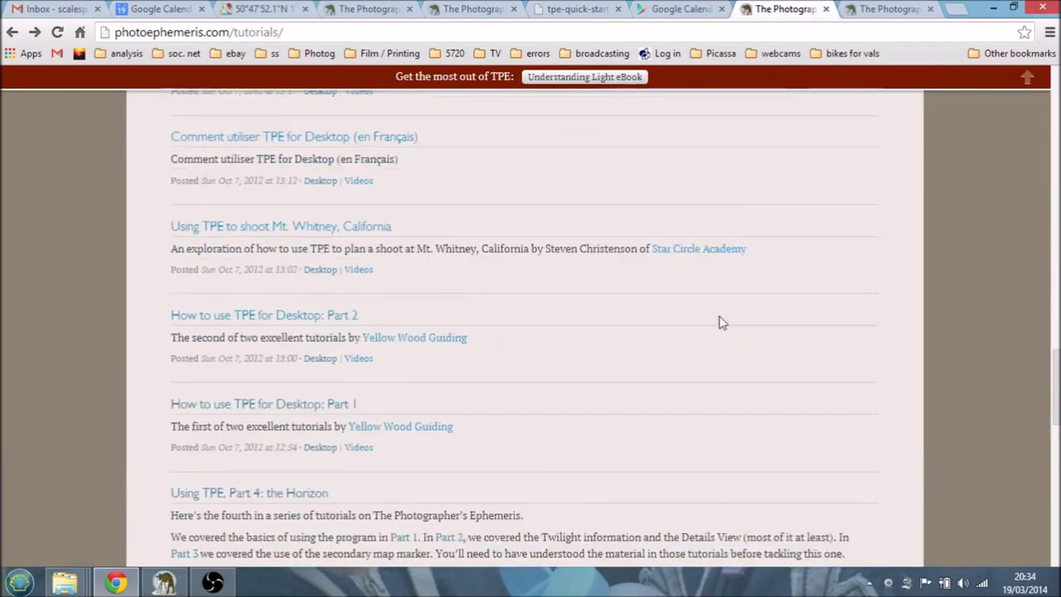
scroll(720, 322, "up", 1)
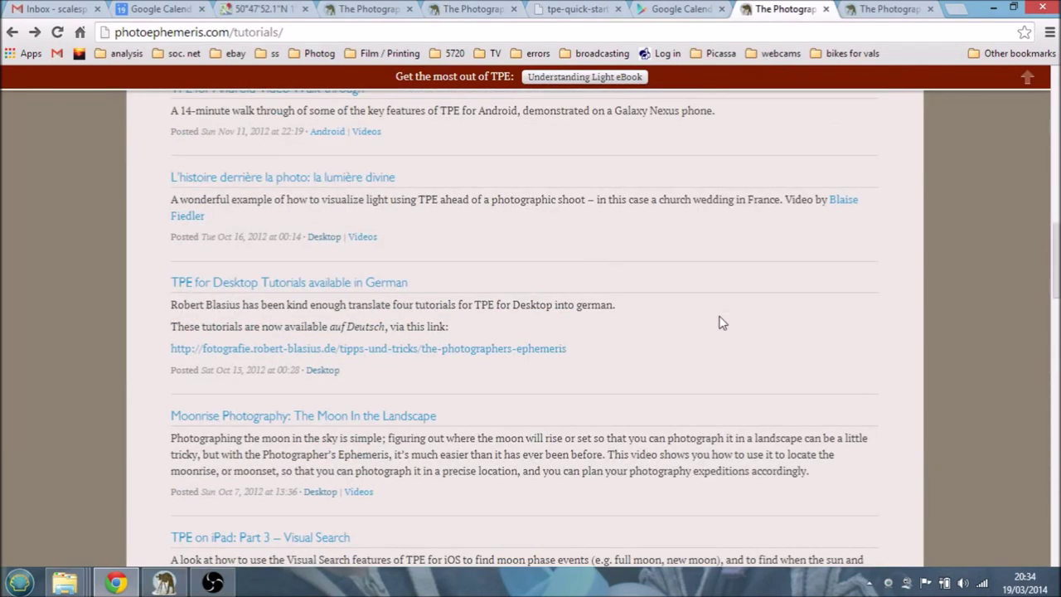
scroll(720, 323, "down", 13)
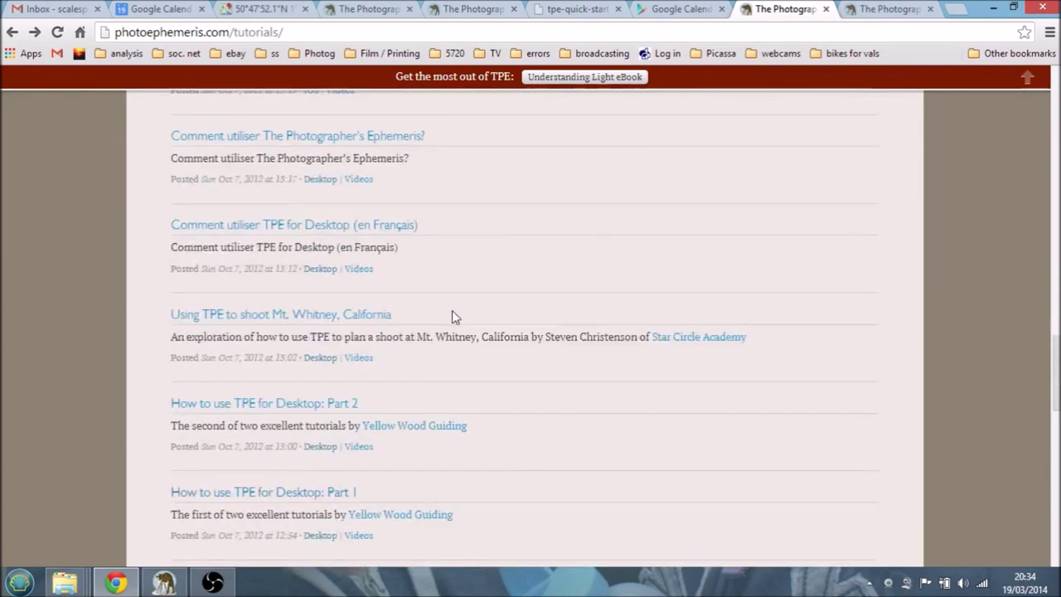
scroll(453, 309, "down", 1)
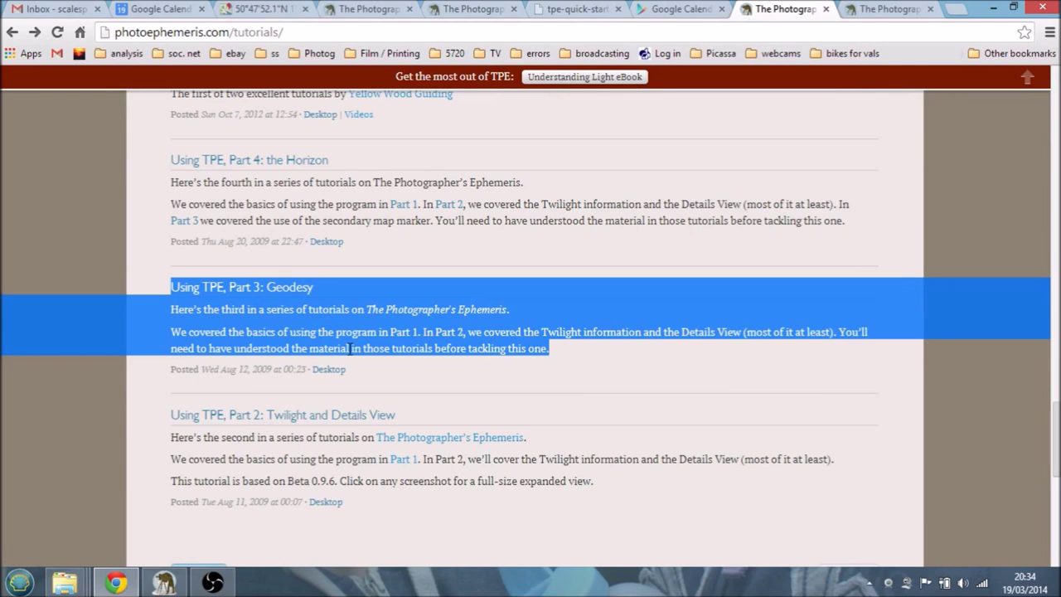
scroll(423, 417, "down", 3)
scroll(424, 417, "up", 1)
scroll(422, 417, "up", 1)
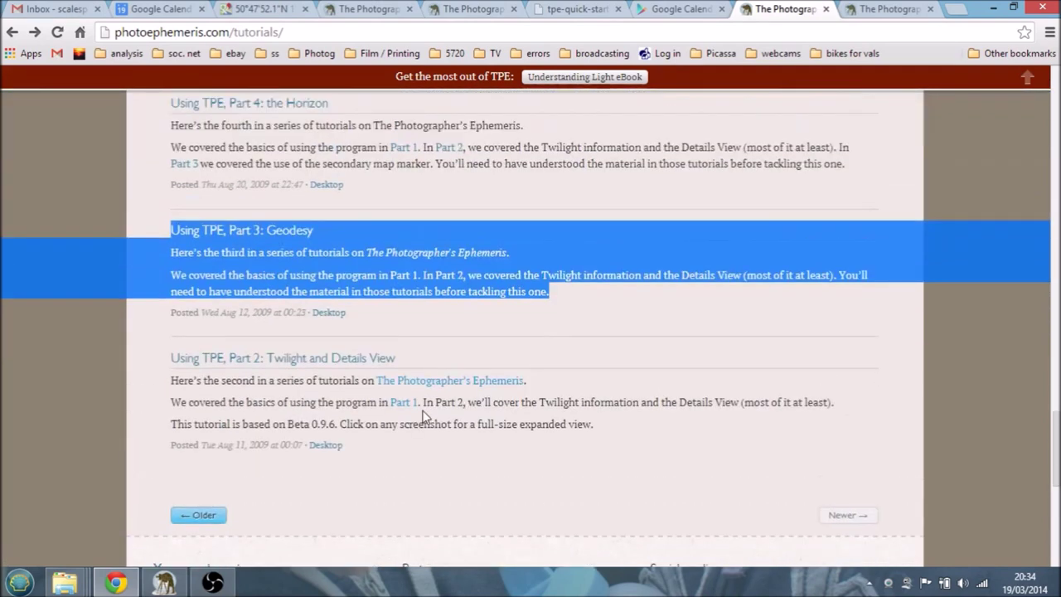
left_click(359, 329)
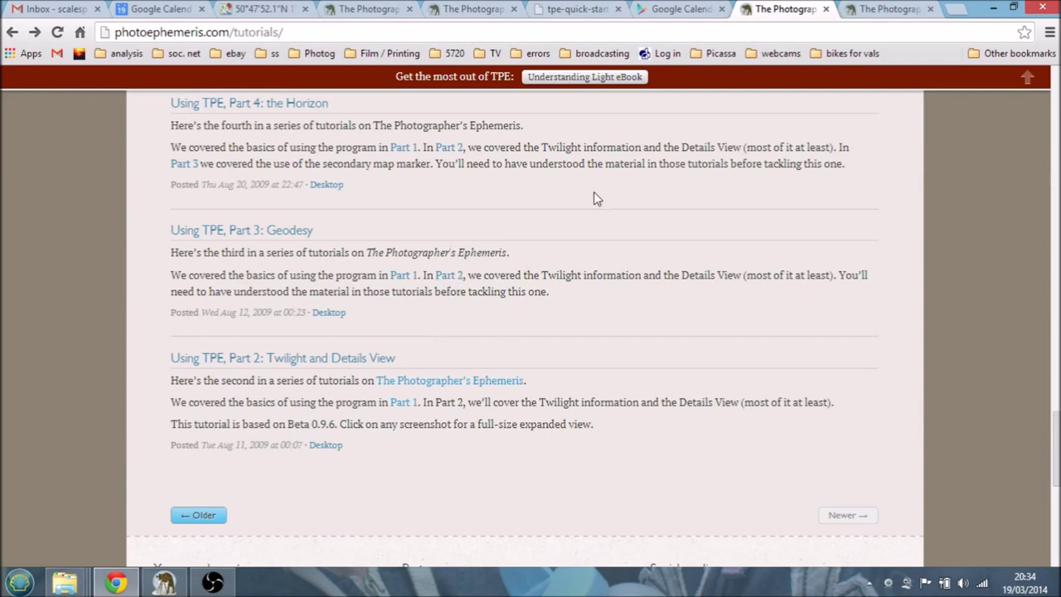
Read through the Using TPE, Part 1: the basics tutorial, covering the screen layout and finding a different location.
left_click(874, 9)
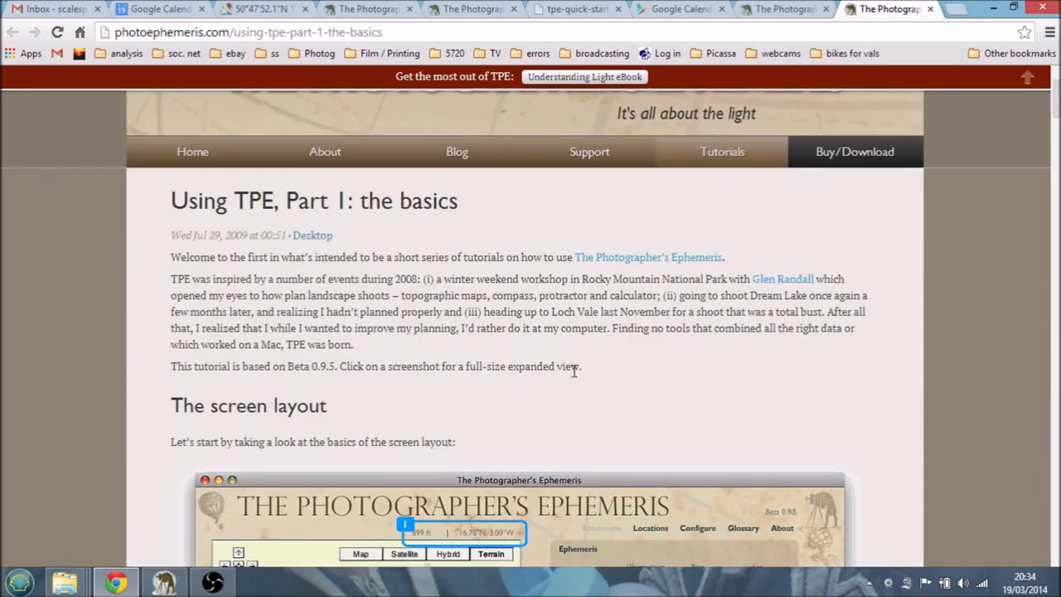
scroll(572, 372, "down", 1)
scroll(572, 377, "down", 2)
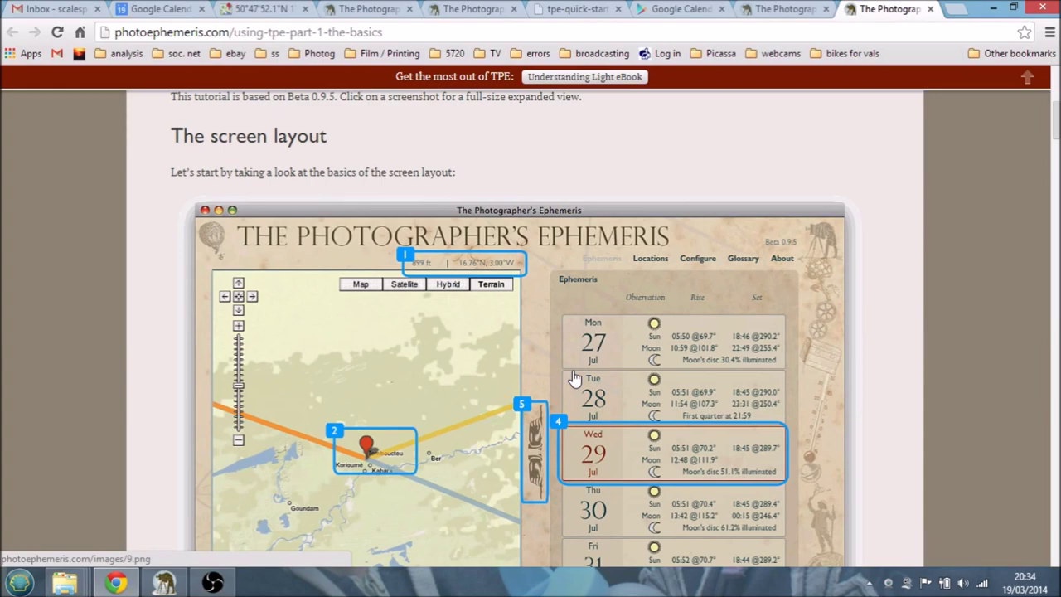
scroll(575, 378, "down", 3)
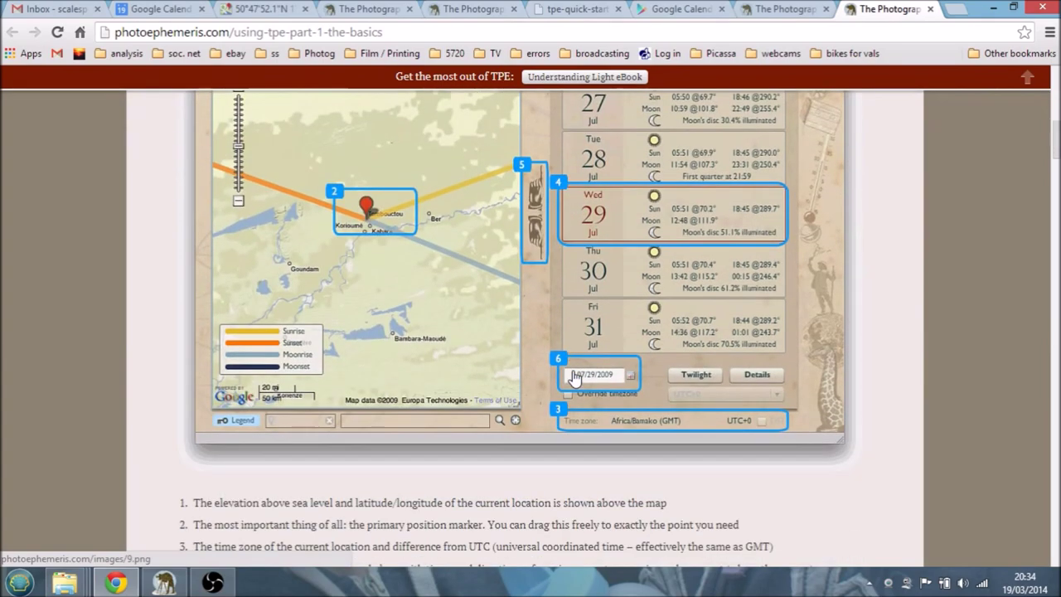
scroll(575, 377, "down", 4)
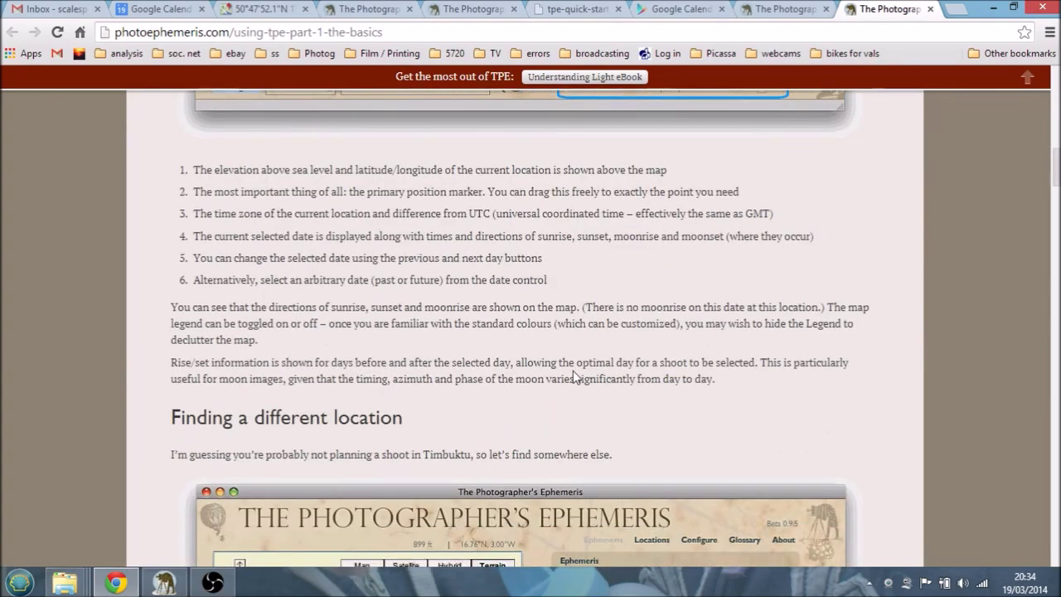
scroll(573, 373, "down", 4)
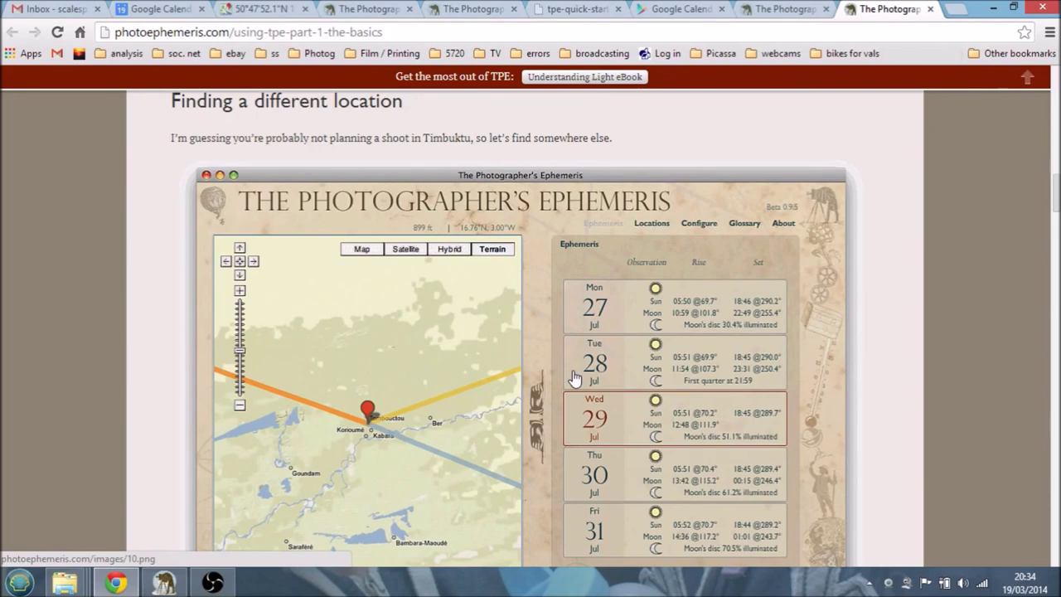
scroll(526, 398, "down", 3)
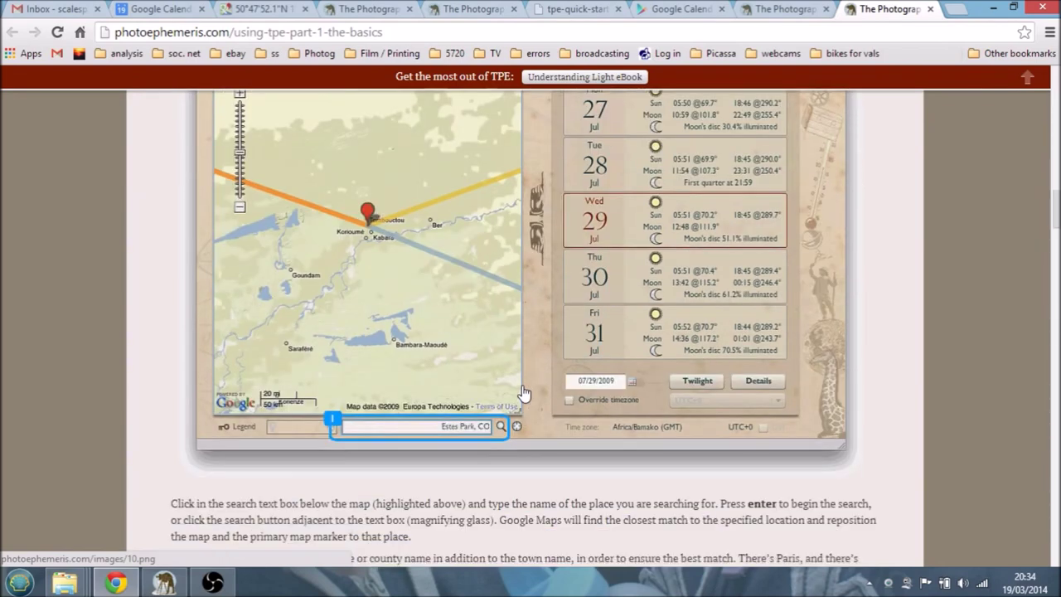
scroll(522, 393, "up", 1)
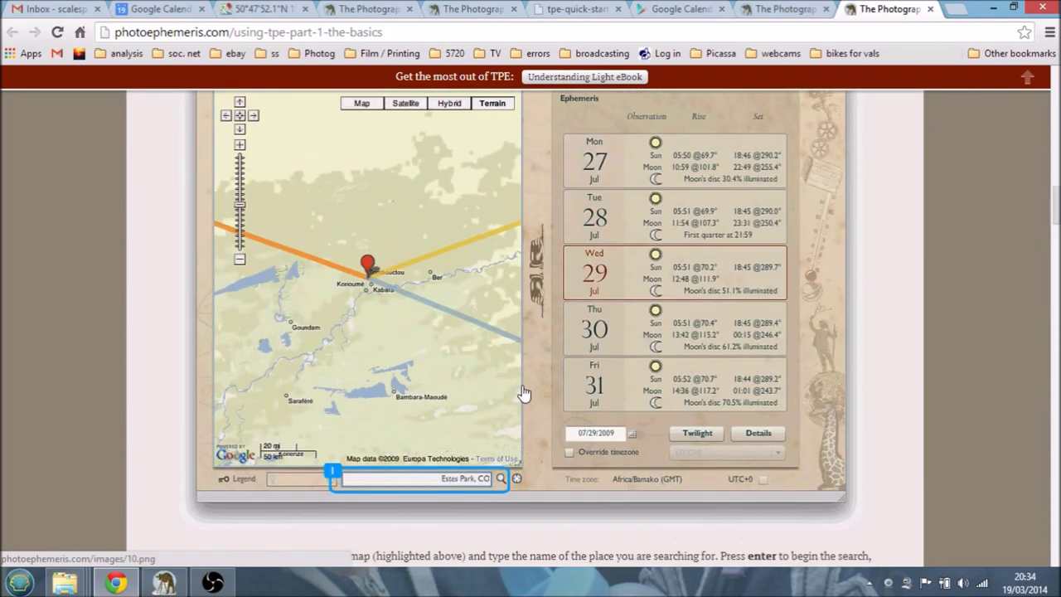
Switch back to The Photographer's Ephemeris showing the Gosport waterfront map.
left_click(172, 585)
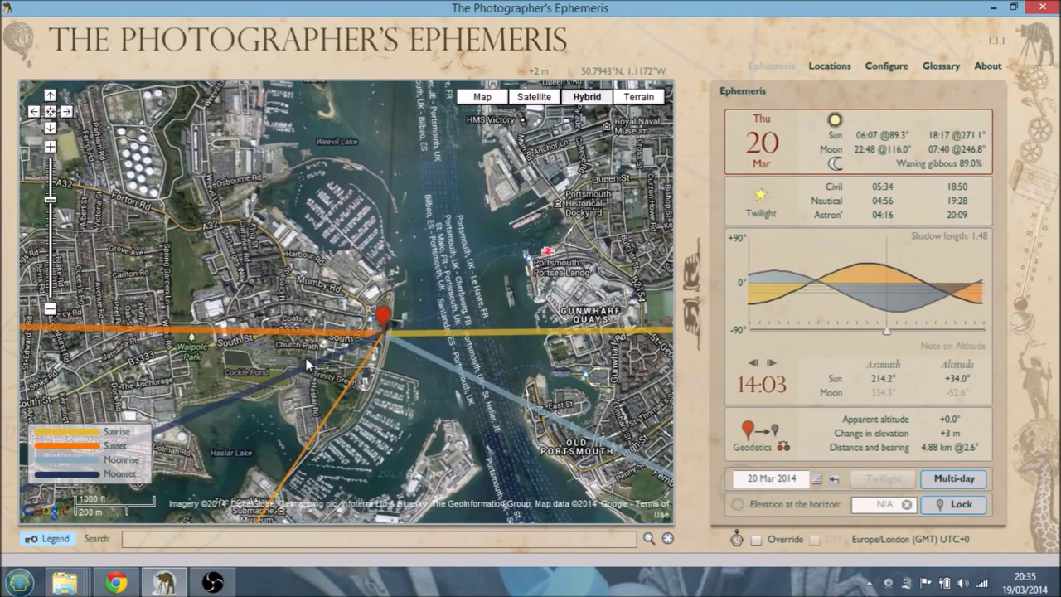
left_click(213, 583)
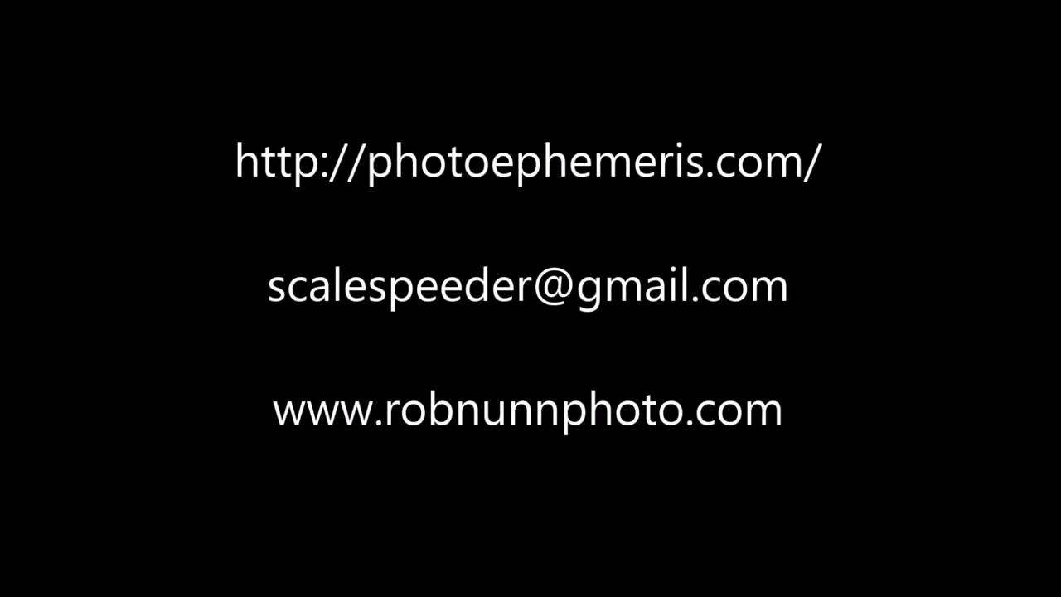